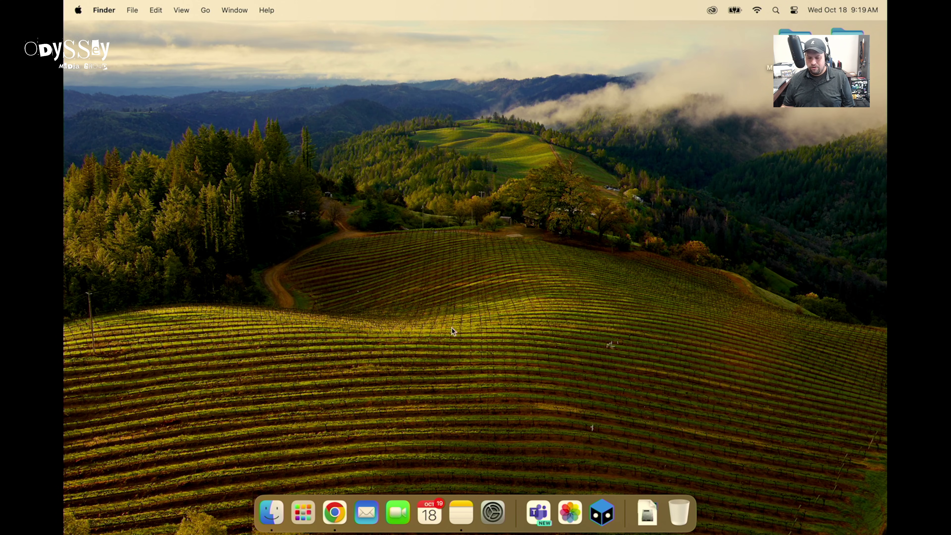
Step: Launch Millumin from the Dock
{"action": "left_click", "coordinate": [602, 512]}
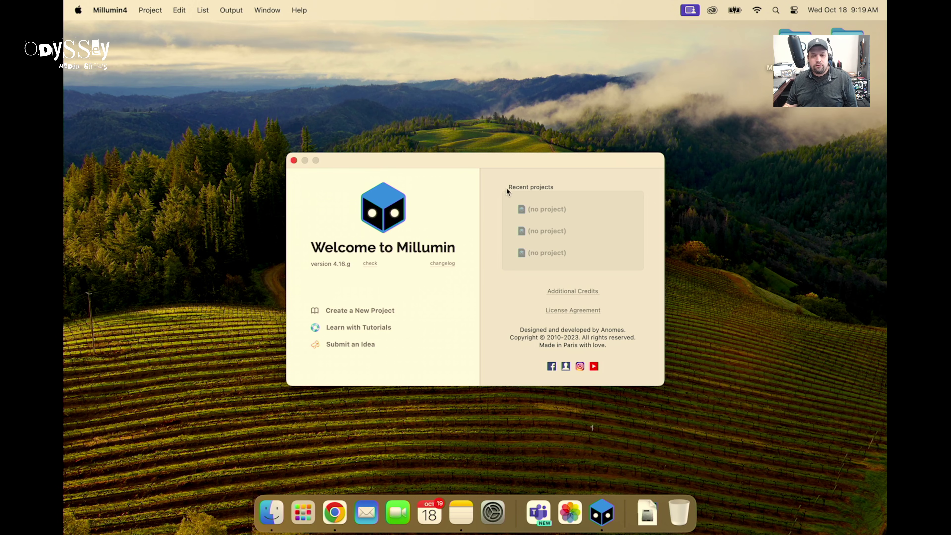
{"action": "left_click", "coordinate": [129, 16]}
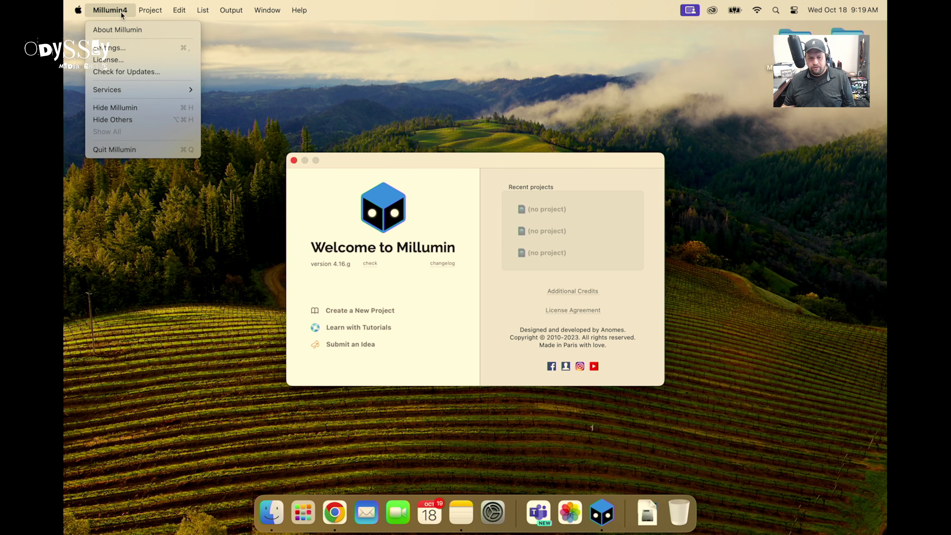
{"action": "left_click", "coordinate": [437, 127]}
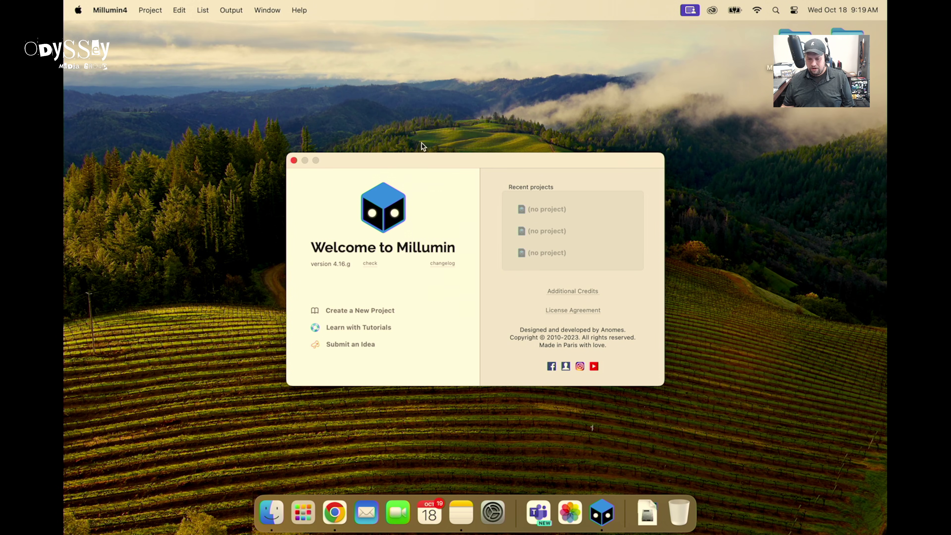
Step: Confirm Millumin is up to date, then create a new project from the welcome window
{"action": "left_click_drag", "start_coordinate": [369, 157], "coordinate": [364, 138]}
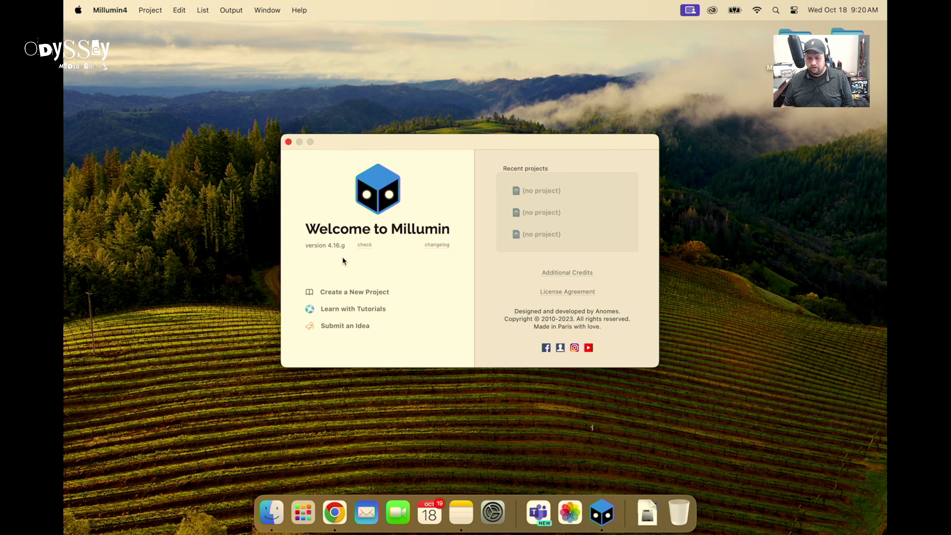
{"action": "left_click", "coordinate": [364, 249]}
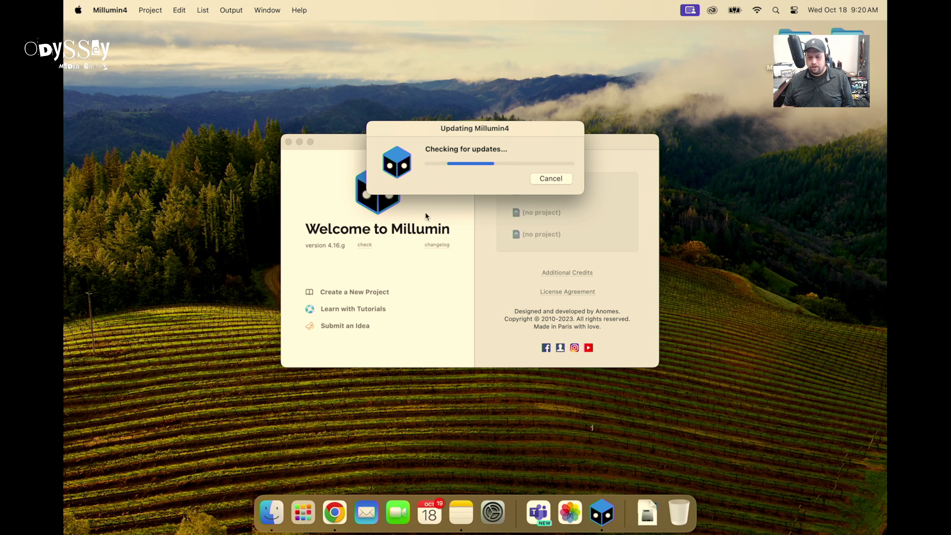
{"action": "left_click", "coordinate": [478, 217]}
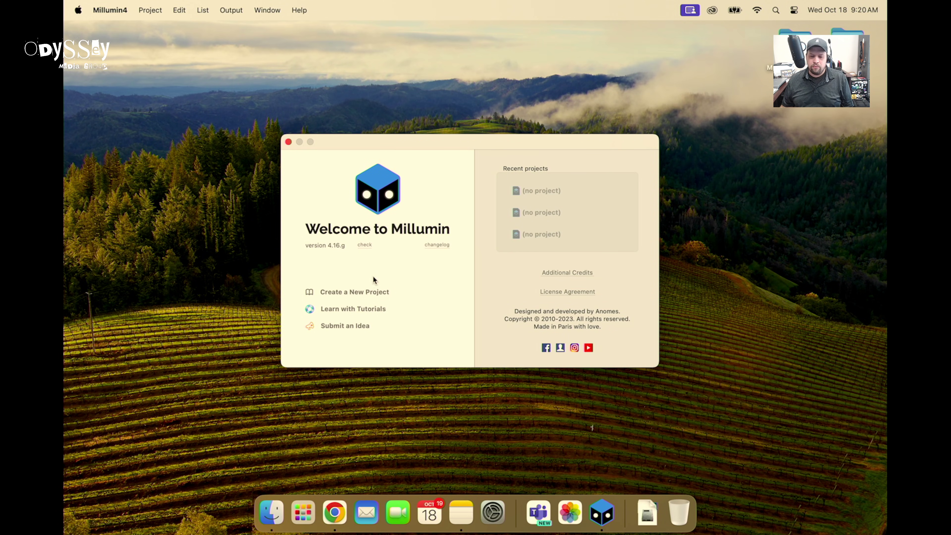
{"action": "left_click_drag", "start_coordinate": [410, 149], "coordinate": [418, 139]}
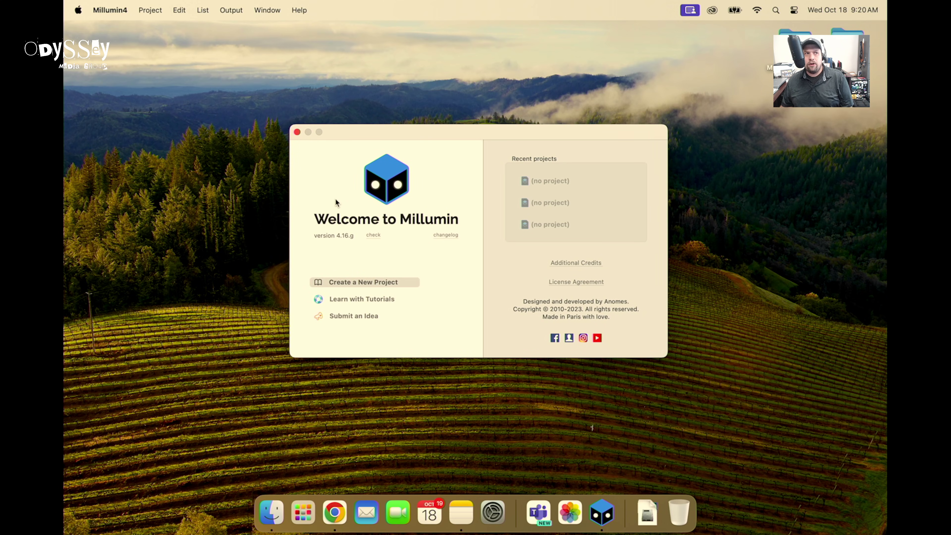
{"action": "key", "text": "Return"}
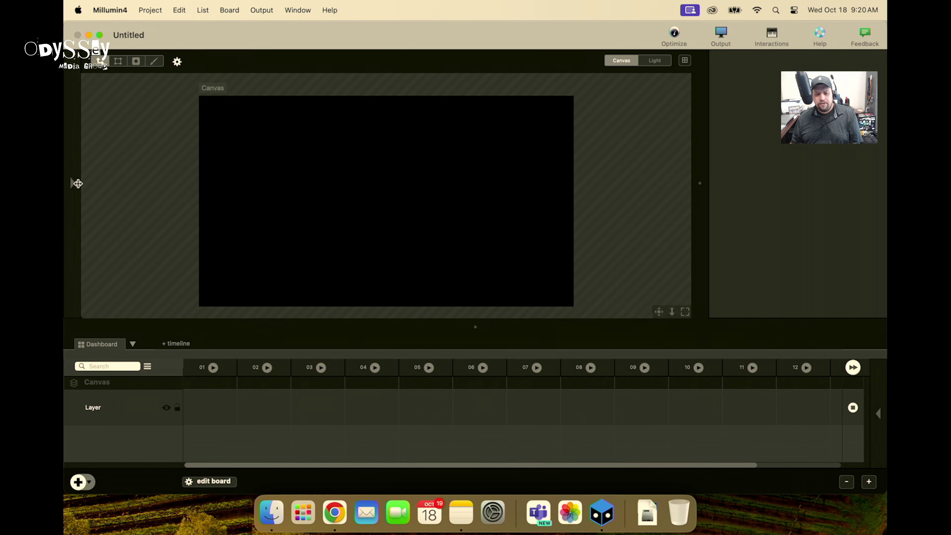
Step: Reveal the Library and Time/Cues panels, then peek into the Generic folder
{"action": "left_click", "coordinate": [69, 185]}
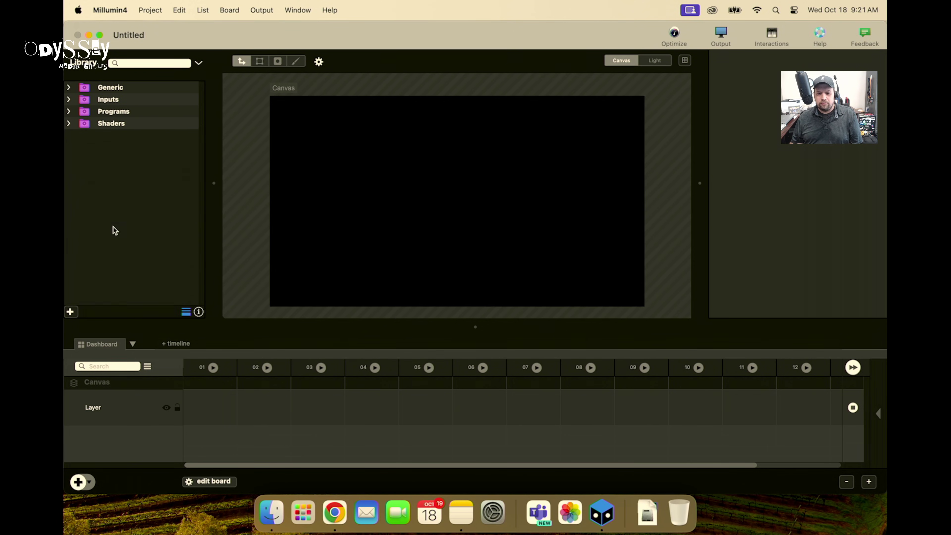
{"action": "left_click", "coordinate": [877, 414]}
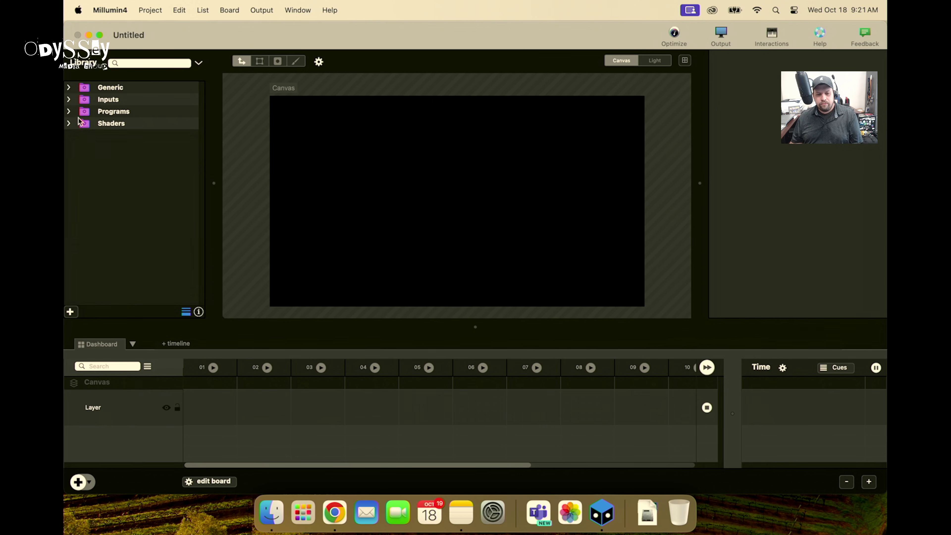
{"action": "left_click", "coordinate": [68, 89]}
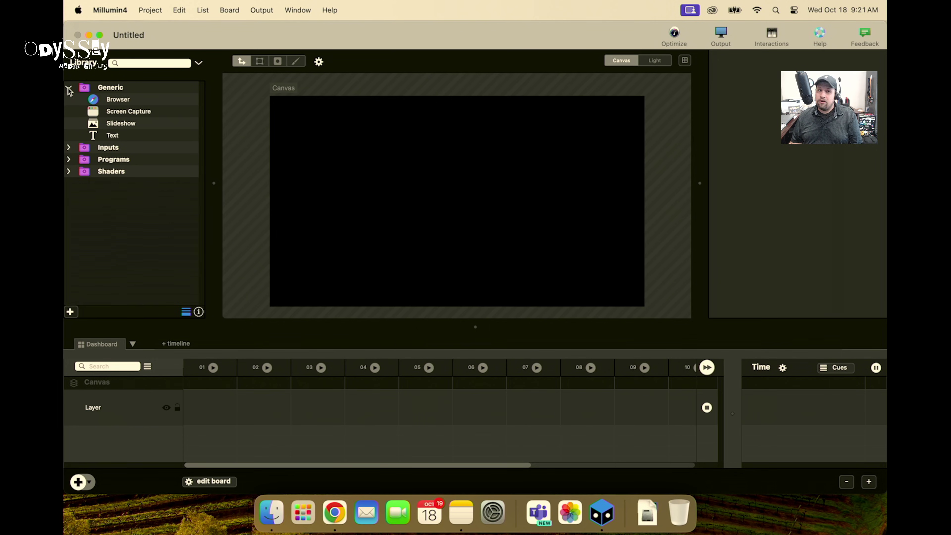
{"action": "left_click", "coordinate": [68, 89]}
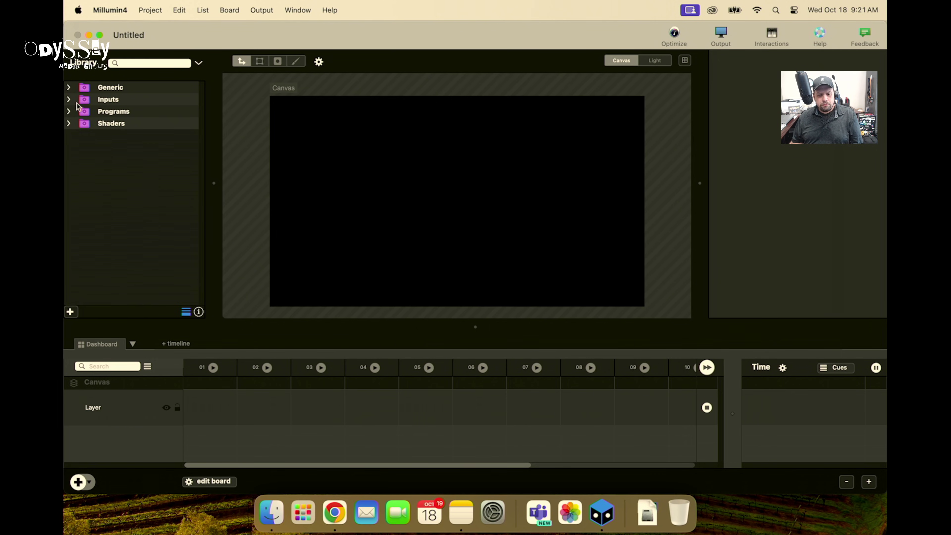
Step: Browse the Inputs, Programs and Shaders library folders, collapsing each afterwards
{"action": "left_click", "coordinate": [70, 99]}
{"action": "left_click", "coordinate": [70, 99]}
{"action": "left_click", "coordinate": [69, 110]}
{"action": "left_click", "coordinate": [69, 111]}
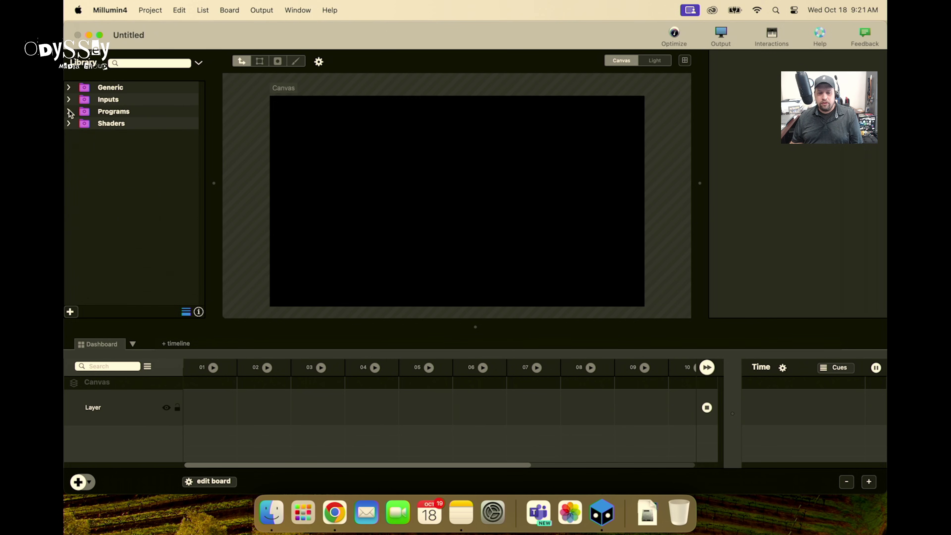
{"action": "left_click", "coordinate": [69, 124]}
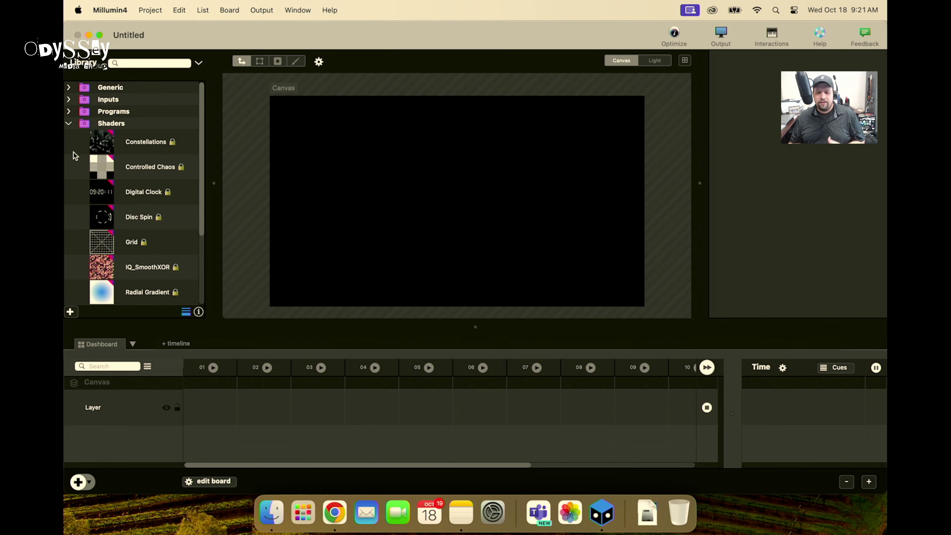
{"action": "left_click", "coordinate": [70, 124]}
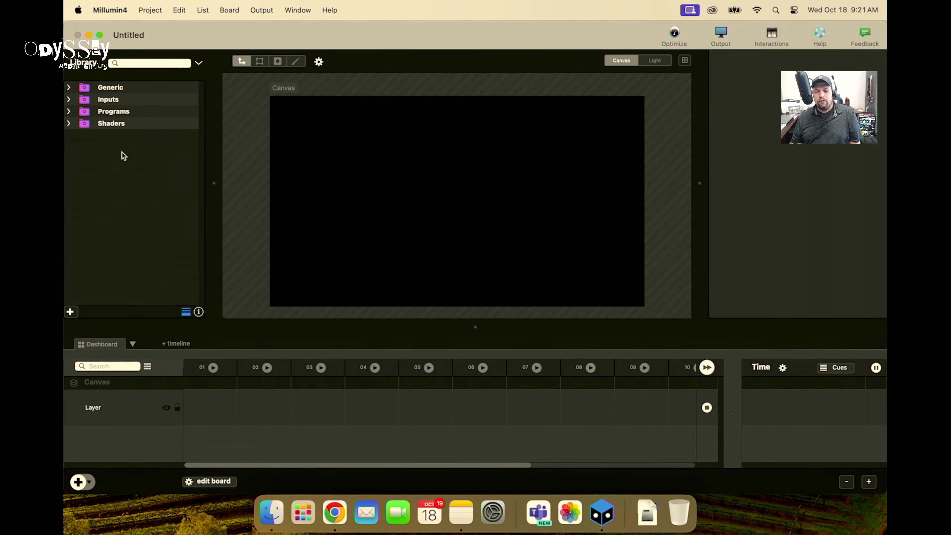
{"action": "left_click", "coordinate": [150, 10]}
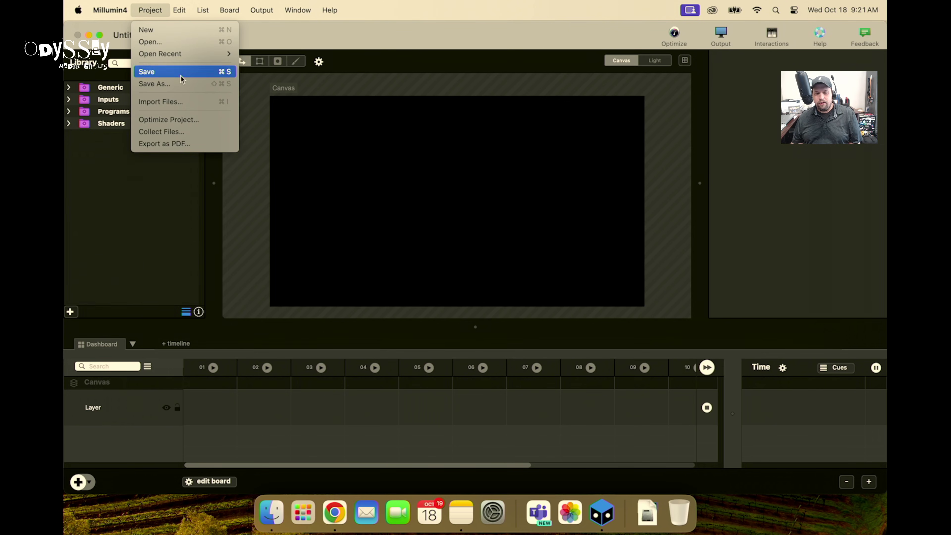
Step: Cancel the media import and open the Millumin Content folder on the desktop
{"action": "left_click", "coordinate": [174, 99]}
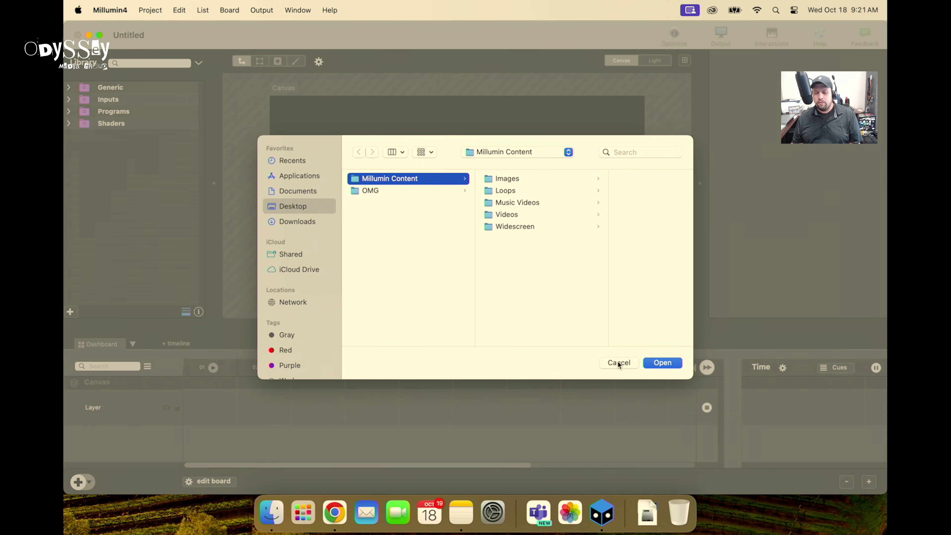
{"action": "left_click", "coordinate": [619, 363]}
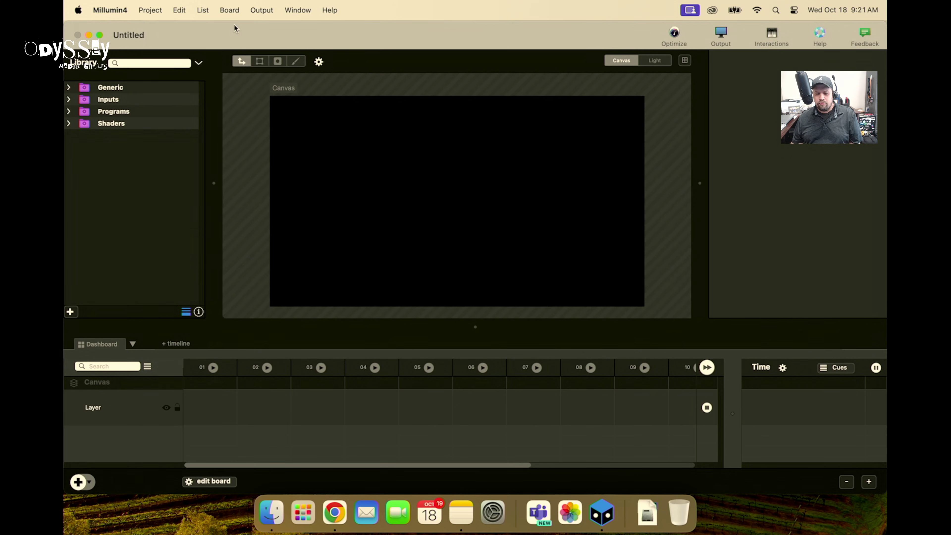
{"action": "left_click_drag", "start_coordinate": [234, 24], "coordinate": [280, 89]}
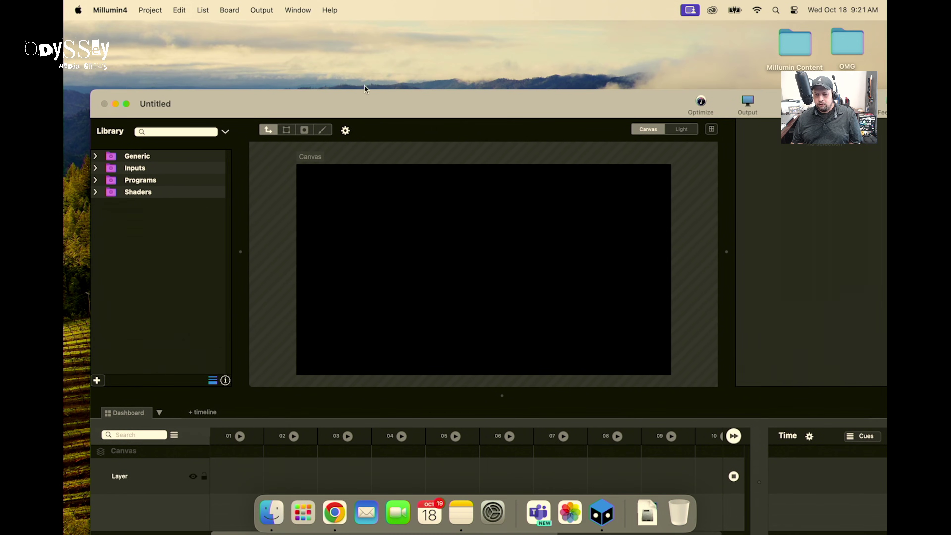
{"action": "double_click", "coordinate": [794, 43]}
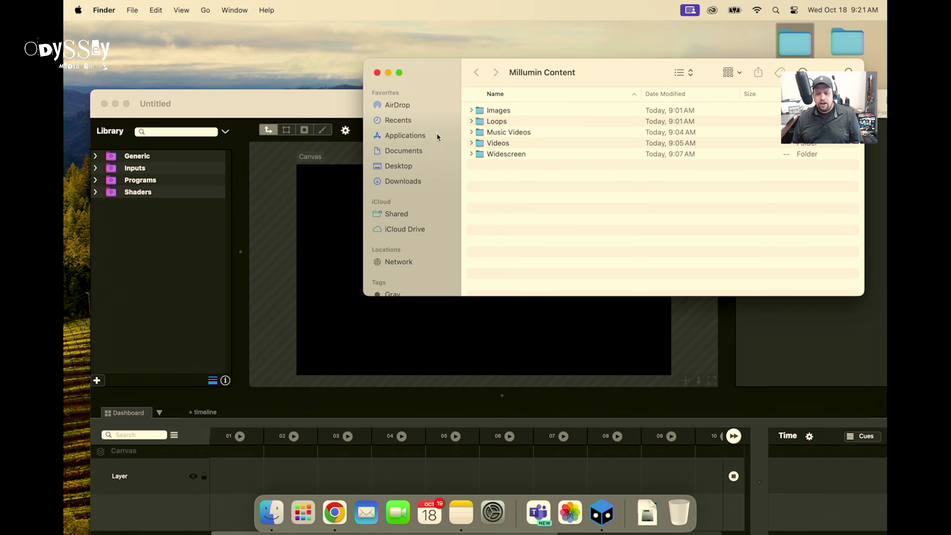
Step: Drag the five content folders into the Library, dismiss the codec warning, and go full screen
{"action": "left_click_drag", "start_coordinate": [509, 197], "coordinate": [170, 251]}
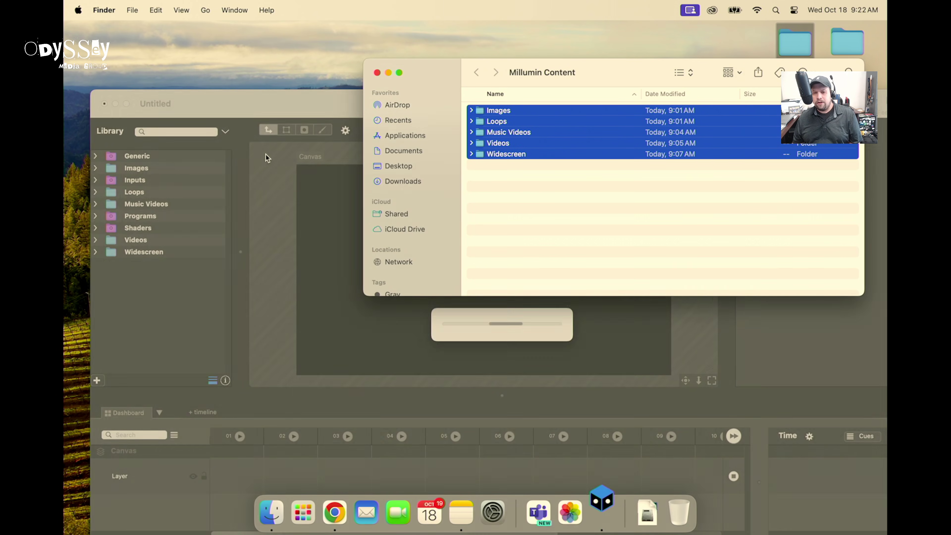
{"action": "left_click", "coordinate": [377, 72]}
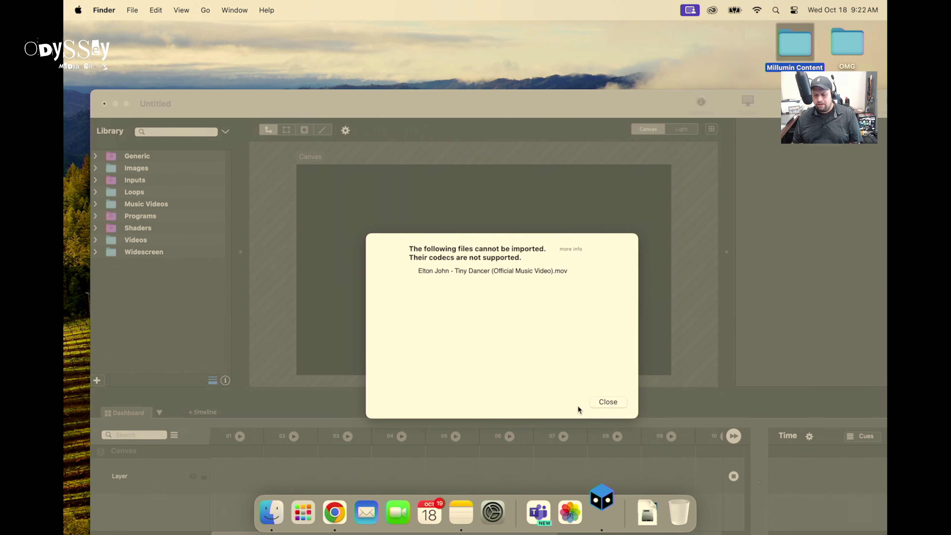
{"action": "left_click", "coordinate": [607, 401]}
{"action": "left_click_drag", "start_coordinate": [319, 92], "coordinate": [302, 20]}
{"action": "left_click", "coordinate": [109, 34]}
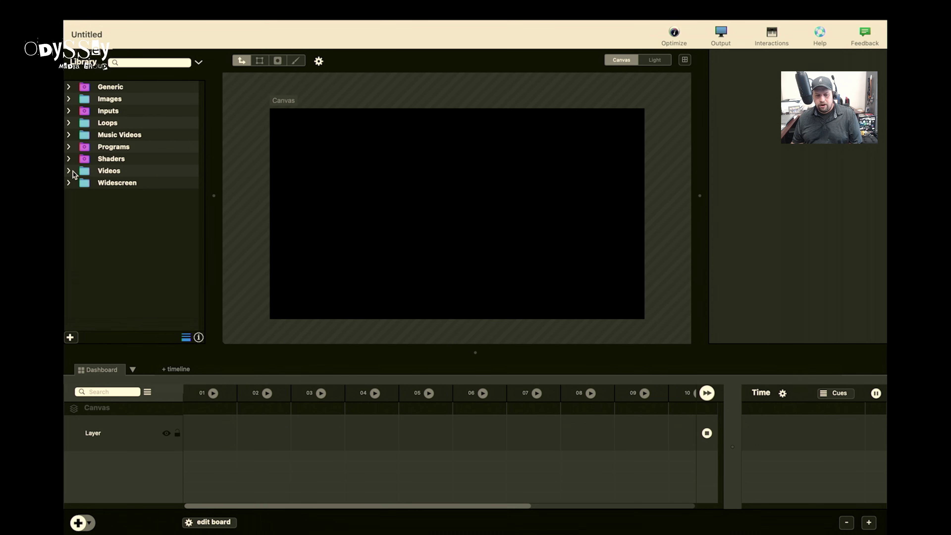
{"action": "left_click", "coordinate": [74, 174]}
Step: Browse the Videos, Widescreen and Loops folders, then enlarge the dashboard area
{"action": "left_click", "coordinate": [69, 173]}
{"action": "left_click", "coordinate": [70, 174]}
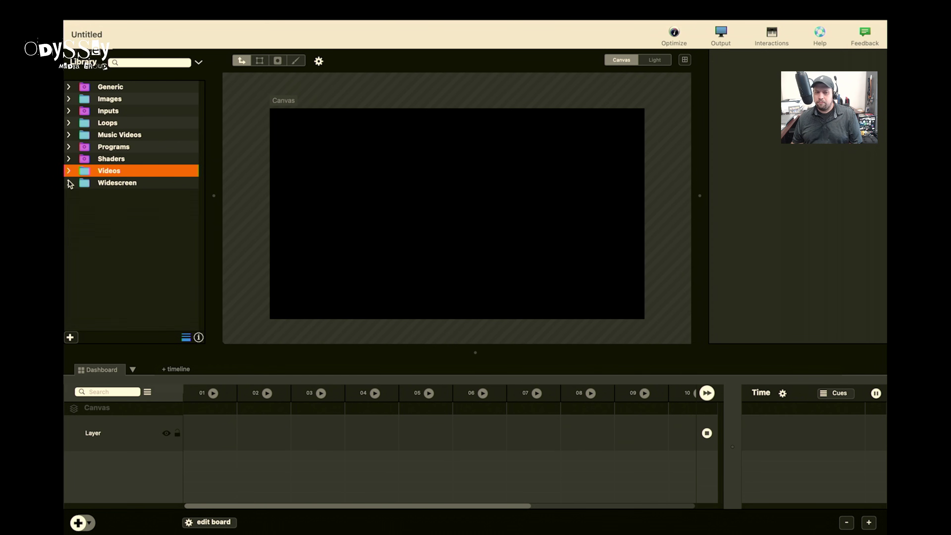
{"action": "left_click", "coordinate": [70, 183]}
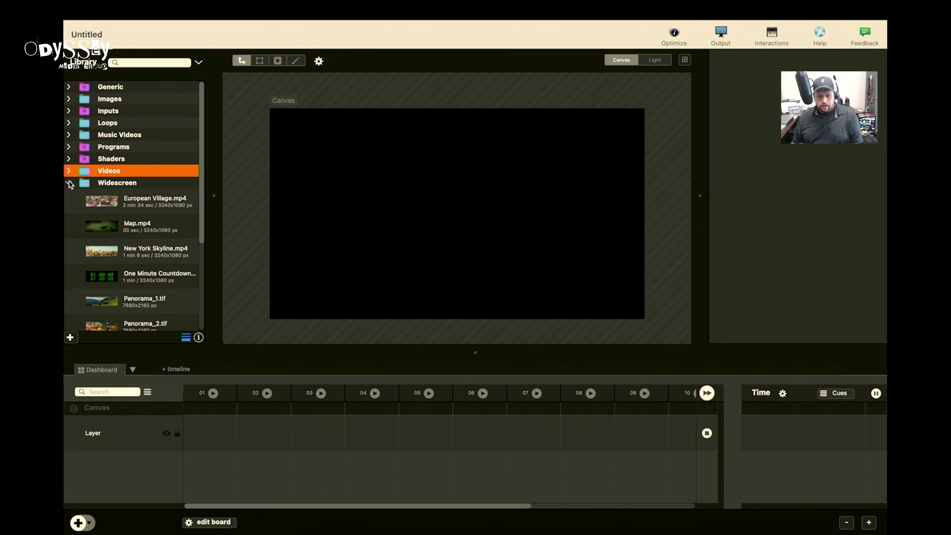
{"action": "left_click", "coordinate": [69, 183]}
{"action": "left_click", "coordinate": [69, 124]}
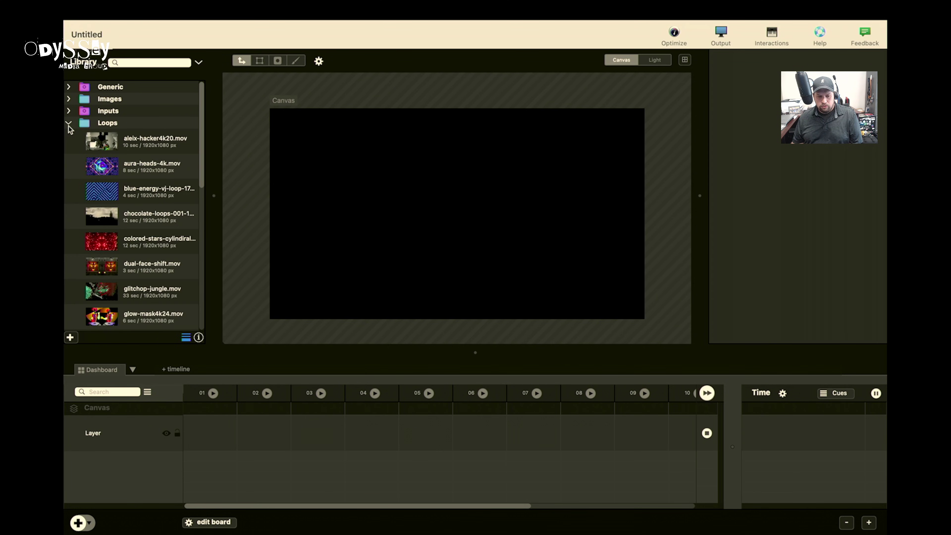
{"action": "left_click", "coordinate": [69, 125]}
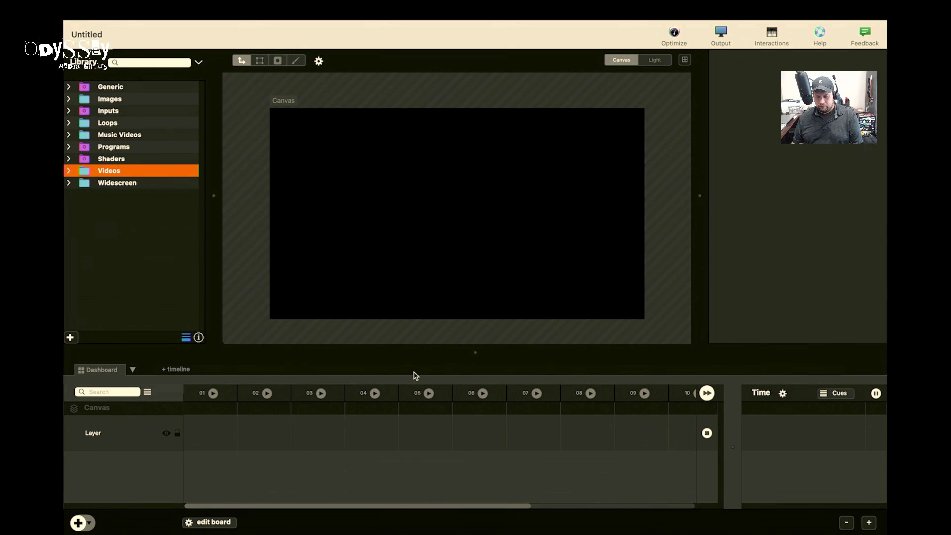
{"action": "left_click_drag", "start_coordinate": [482, 357], "coordinate": [482, 330]}
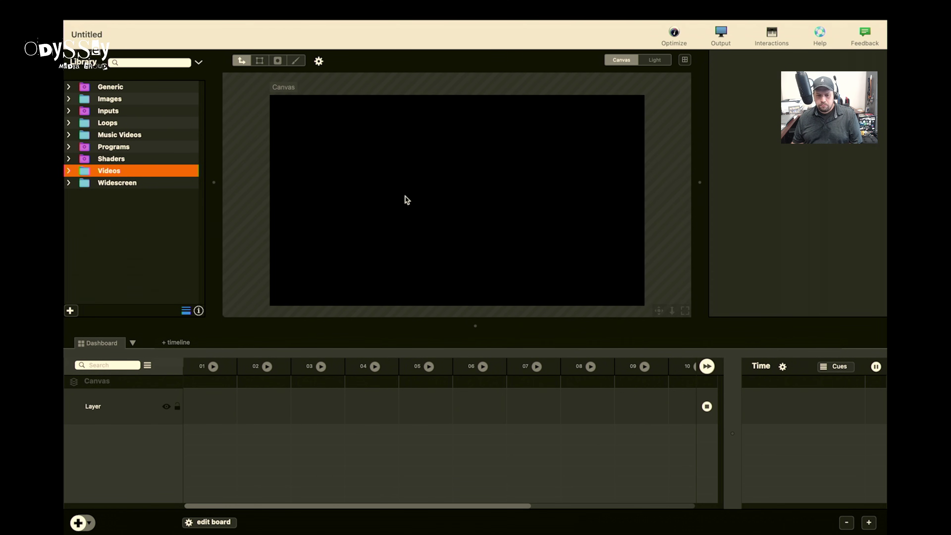
Step: Choose Setup Output... from the Output menu
{"action": "mouse_move", "coordinate": [277, 4]}
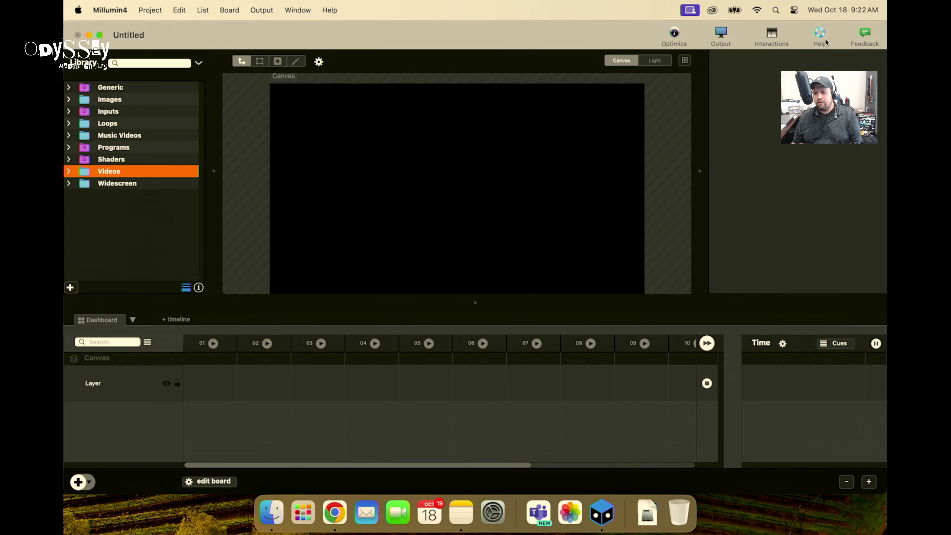
{"action": "left_click", "coordinate": [160, 10]}
{"action": "mouse_move", "coordinate": [204, 12]}
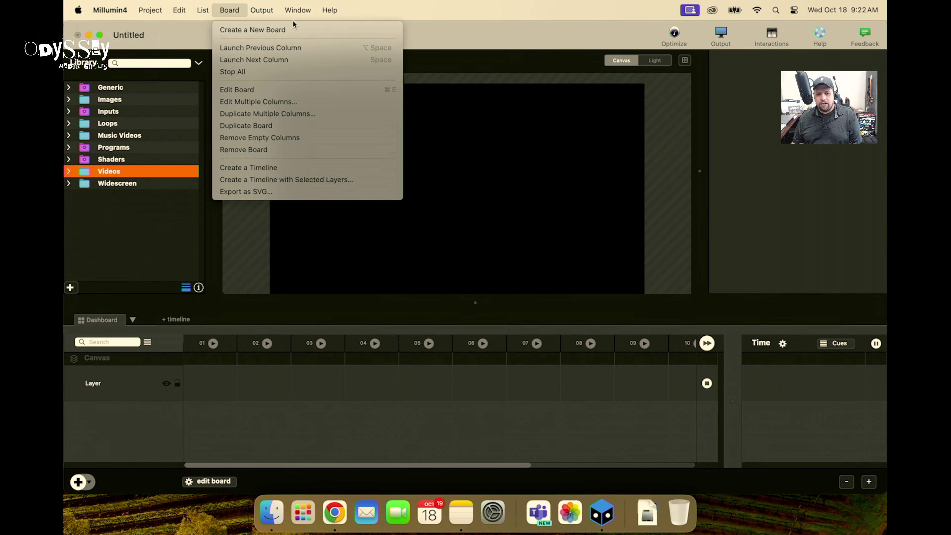
{"action": "mouse_move", "coordinate": [262, 11]}
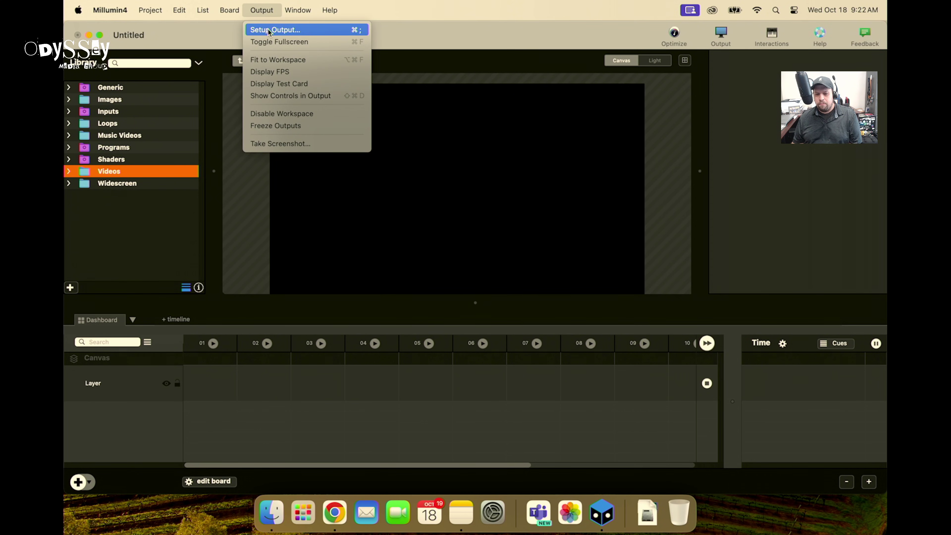
{"action": "left_click", "coordinate": [267, 29]}
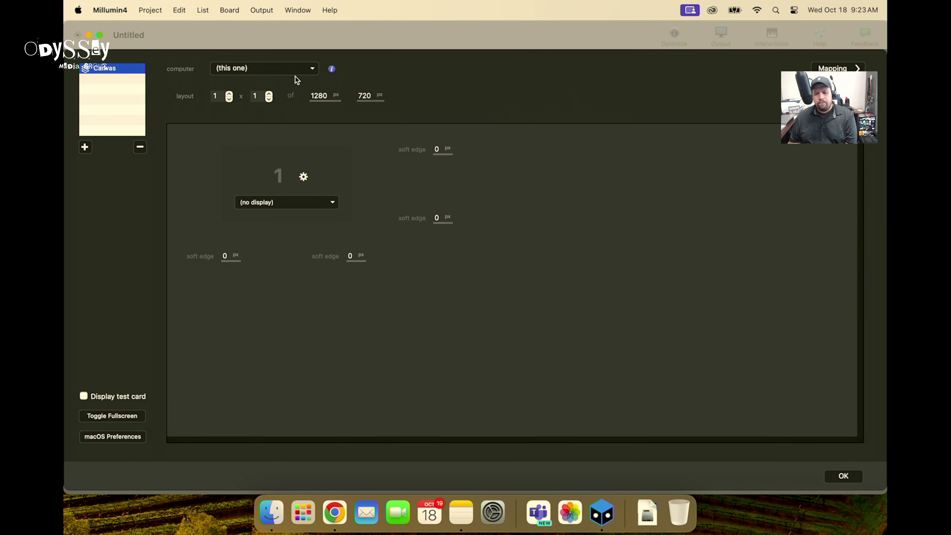
Step: Check the computer list ((this one), alias, Distant) and keep this computer
{"action": "left_click", "coordinate": [311, 68]}
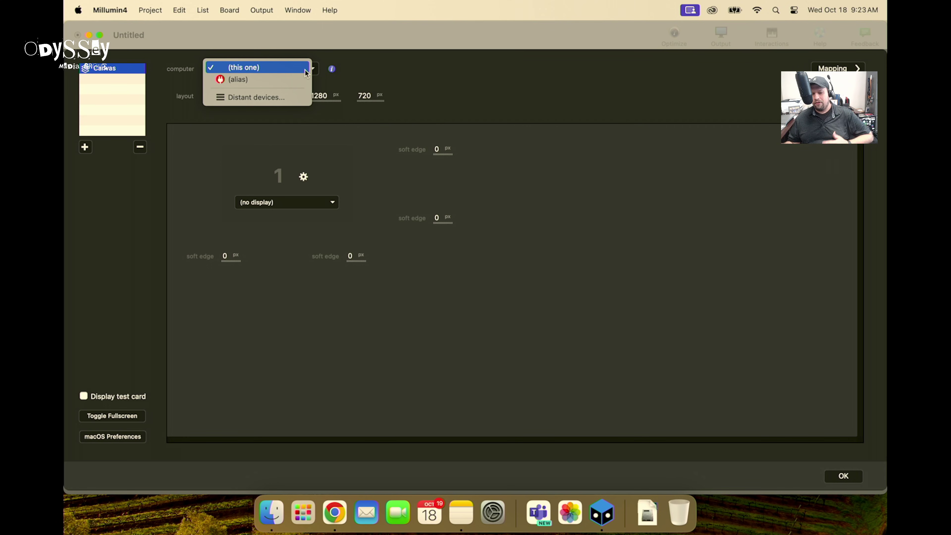
{"action": "left_click", "coordinate": [415, 76]}
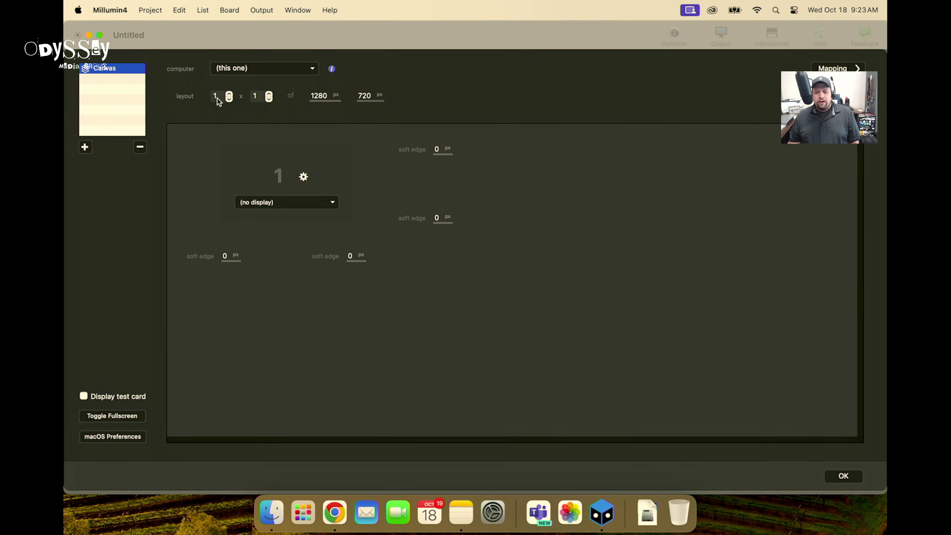
Step: Set the canvas output resolution to 1920×1080 px
{"action": "left_click", "coordinate": [330, 100]}
{"action": "type", "text": "1920"}
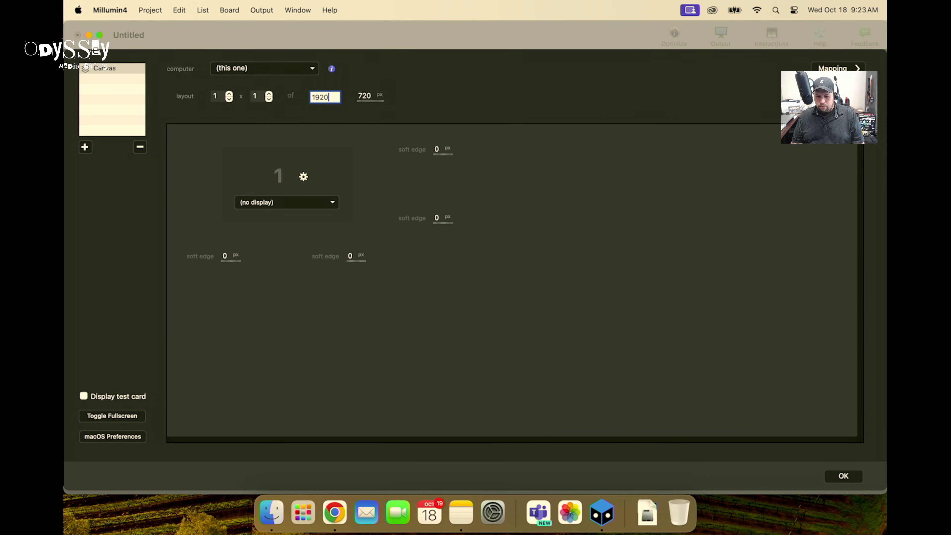
{"action": "key", "text": "Tab"}
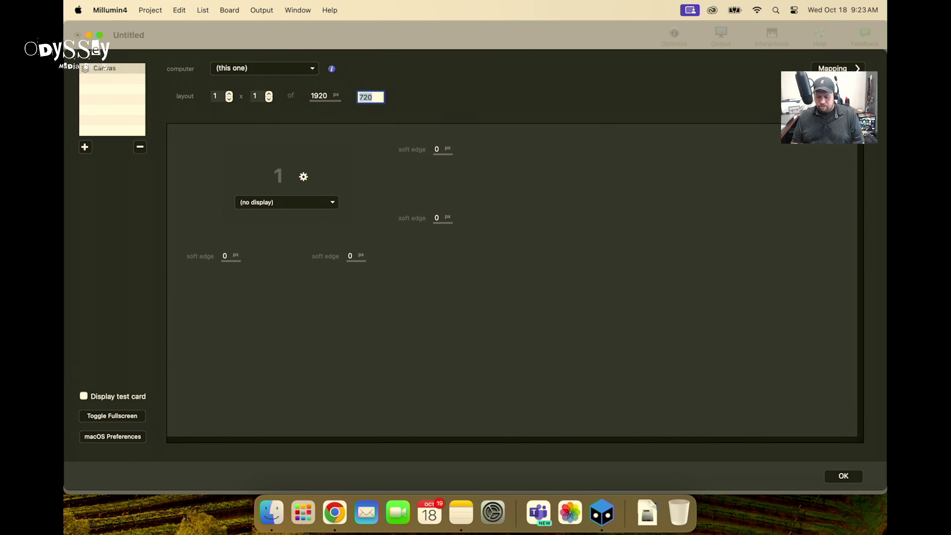
{"action": "type", "text": "1080"}
{"action": "key", "text": "Return"}
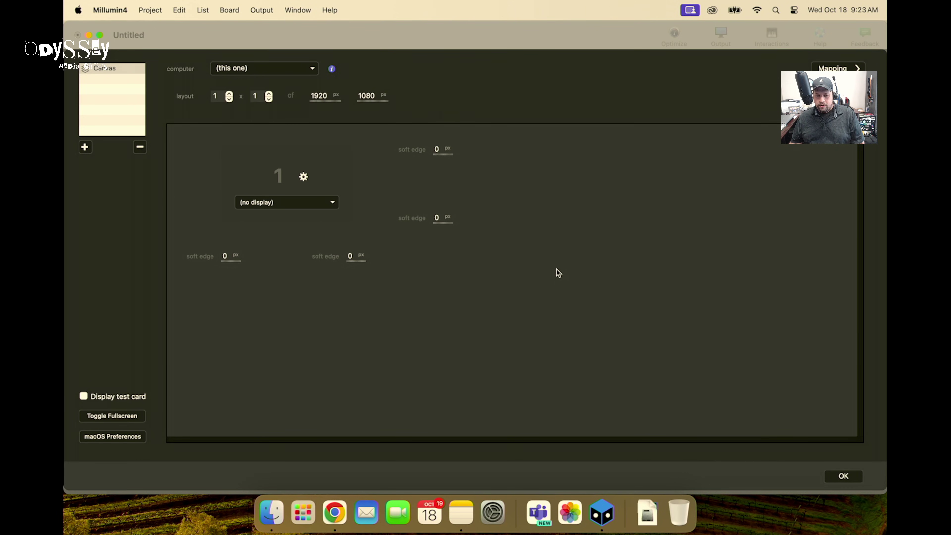
{"action": "left_click", "coordinate": [289, 206]}
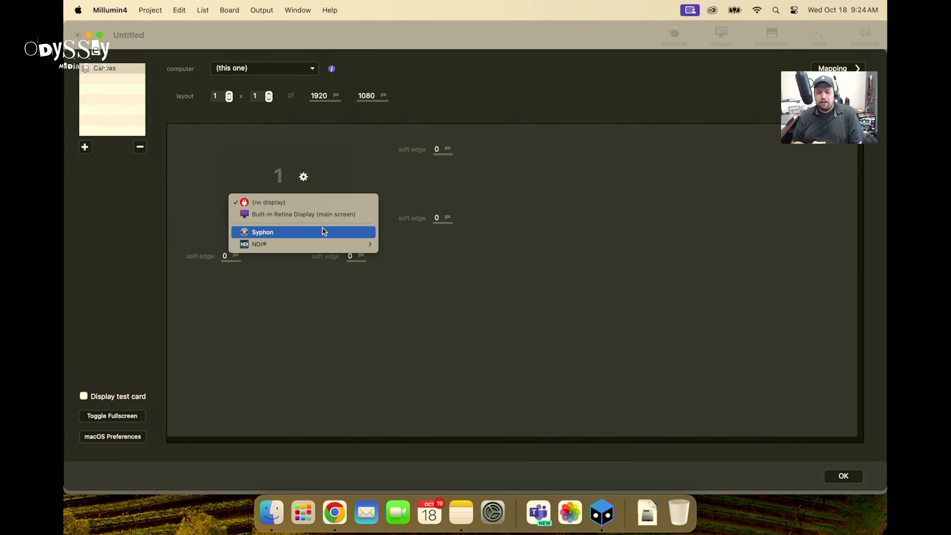
Step: Leave output 1 on (no display) and open its slice mapping editor
{"action": "left_click", "coordinate": [549, 301]}
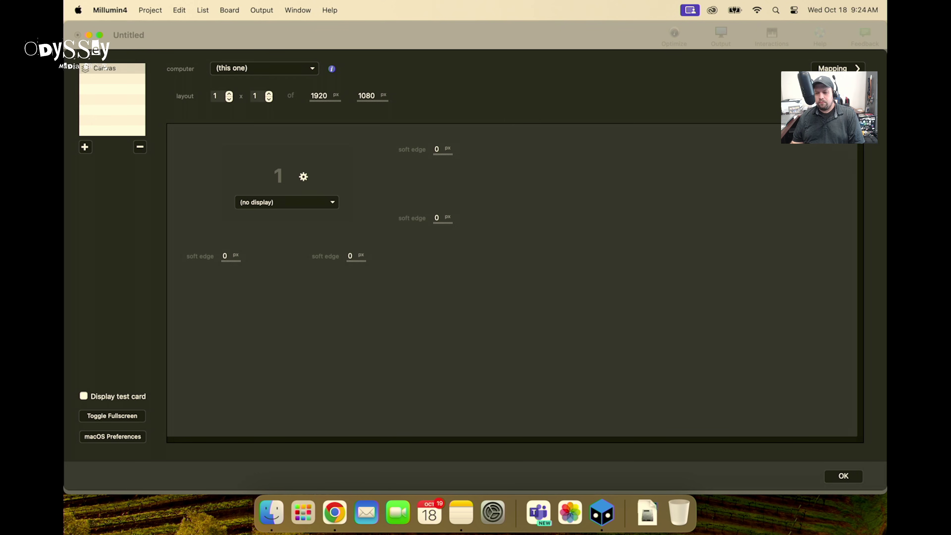
{"action": "left_click", "coordinate": [835, 68]}
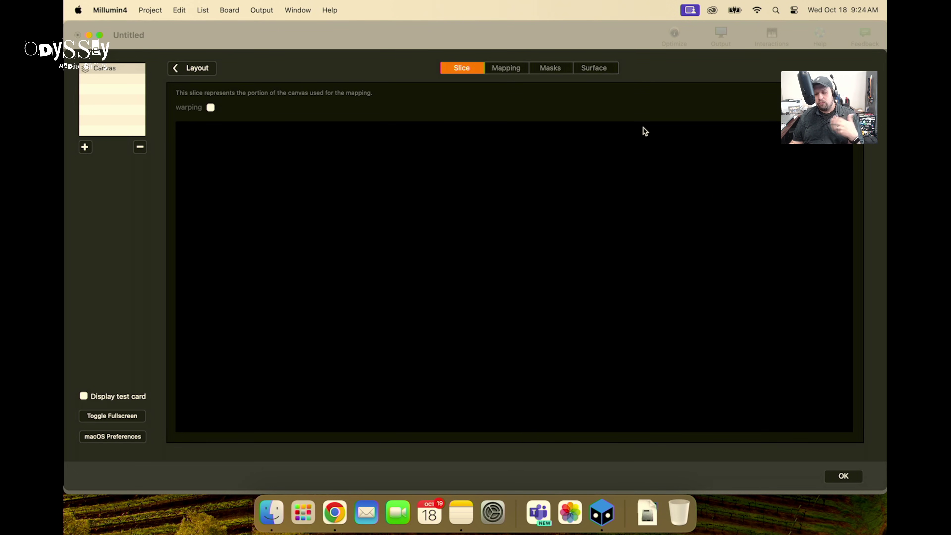
Step: Close the Mapping editor, recheck the output setup, and confirm it with OK
{"action": "left_click", "coordinate": [844, 476]}
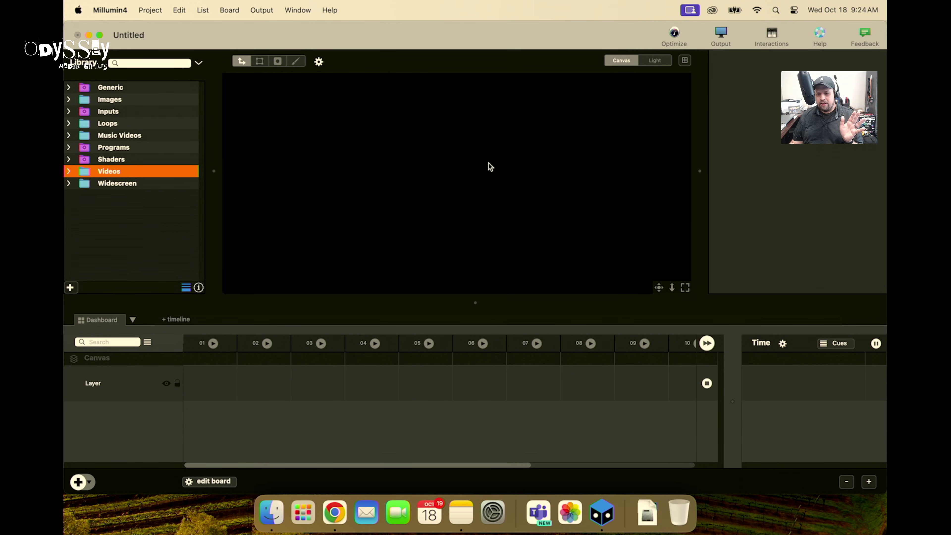
{"action": "left_click", "coordinate": [721, 33]}
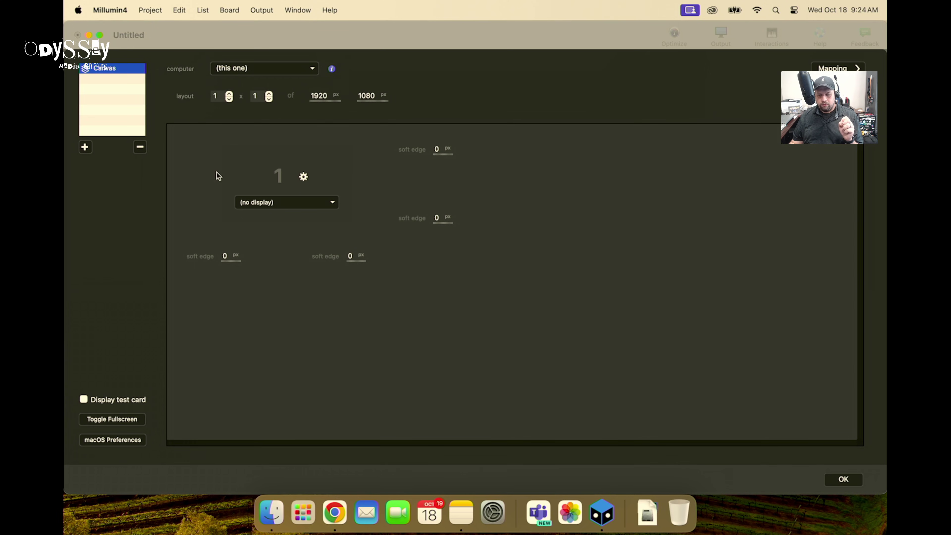
{"action": "left_click", "coordinate": [841, 481]}
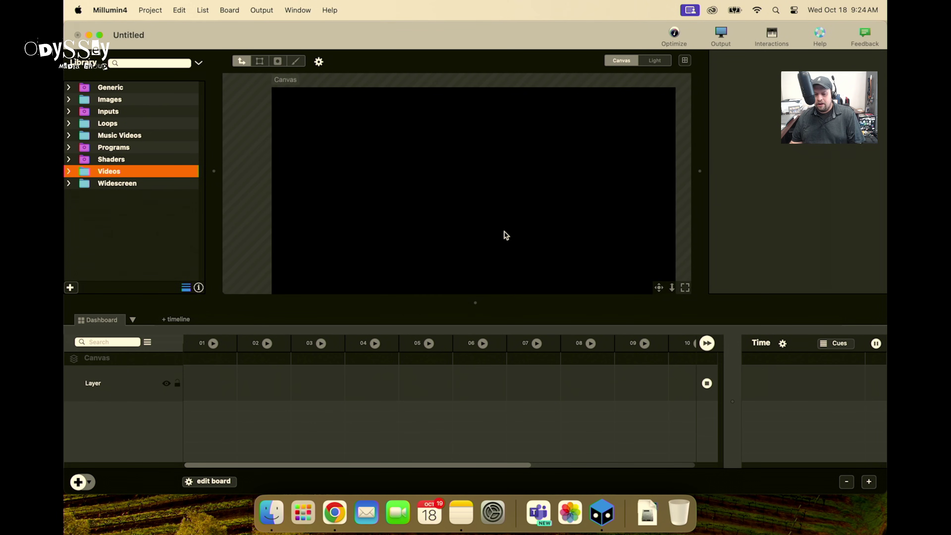
{"action": "scroll", "coordinate": [505, 235], "scroll_direction": "down", "scroll_amount": 5}
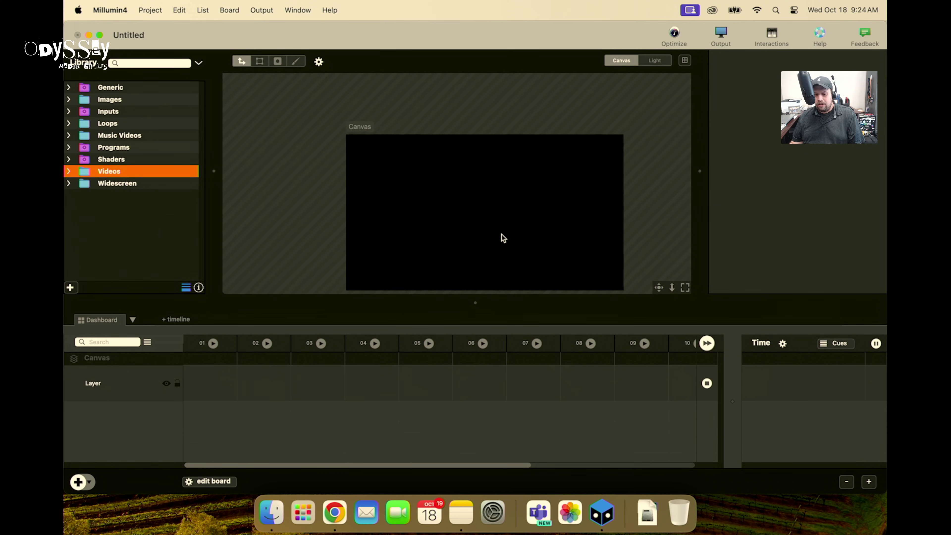
{"action": "scroll", "coordinate": [504, 238], "scroll_direction": "up", "scroll_amount": 2}
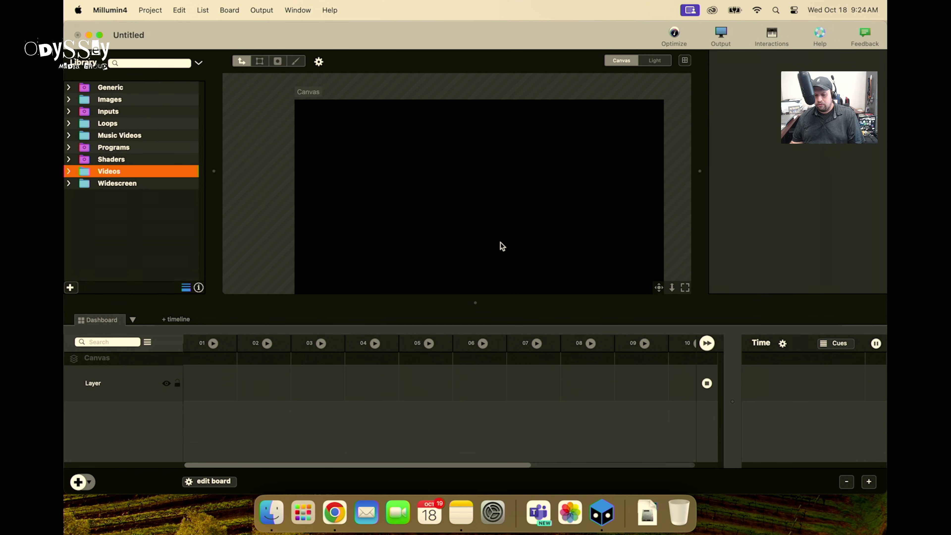
{"action": "left_click", "coordinate": [658, 288]}
{"action": "left_click", "coordinate": [672, 287]}
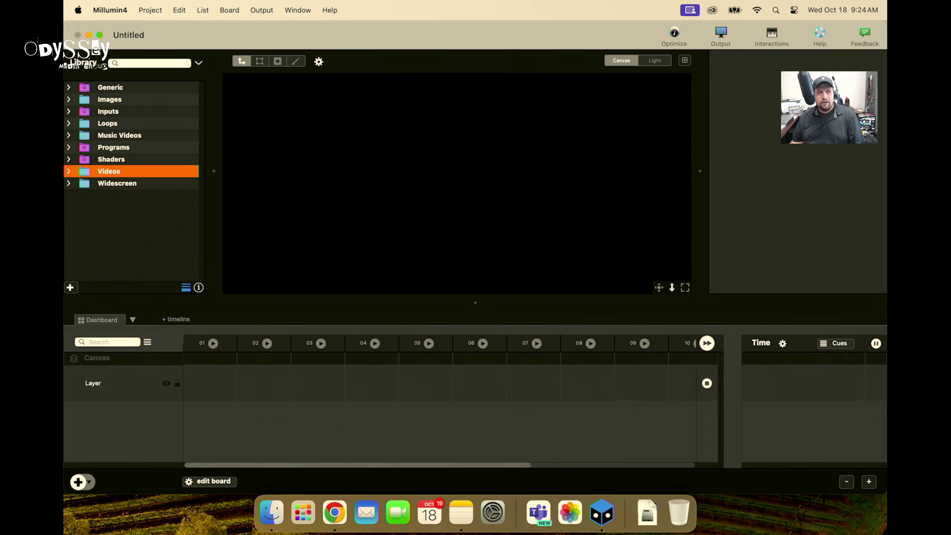
{"action": "scroll", "coordinate": [458, 182], "scroll_direction": "down", "scroll_amount": 3}
{"action": "scroll", "coordinate": [458, 181], "scroll_direction": "up", "scroll_amount": 3}
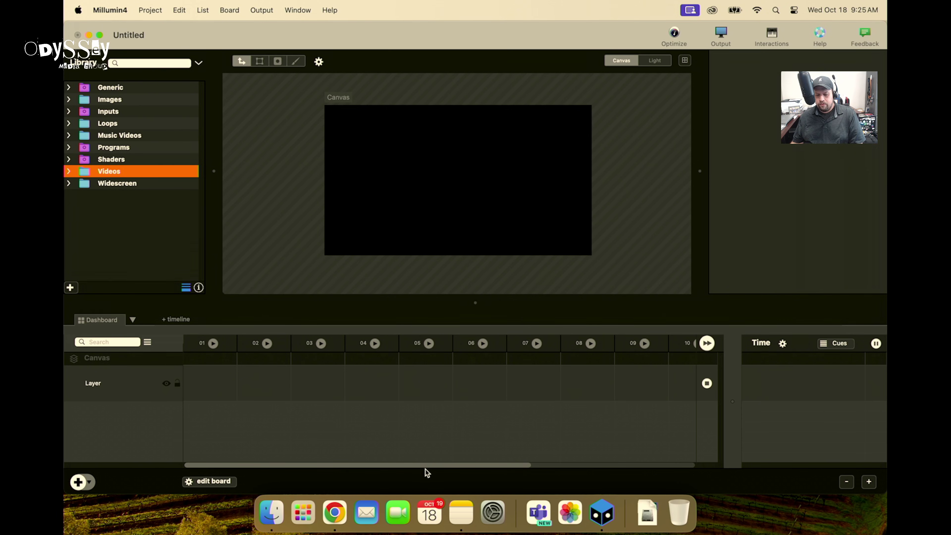
{"action": "left_click_drag", "start_coordinate": [421, 467], "coordinate": [731, 447]}
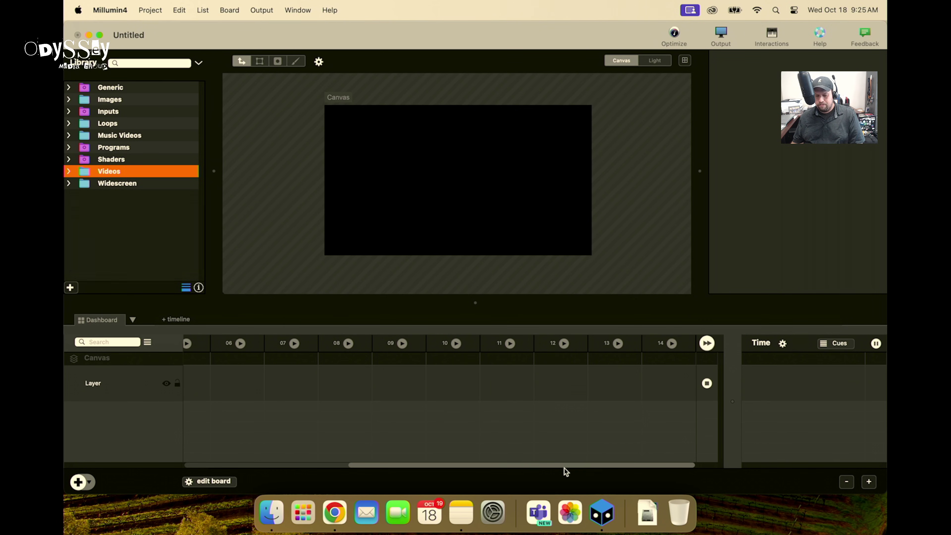
{"action": "left_click_drag", "start_coordinate": [387, 467], "coordinate": [197, 466]}
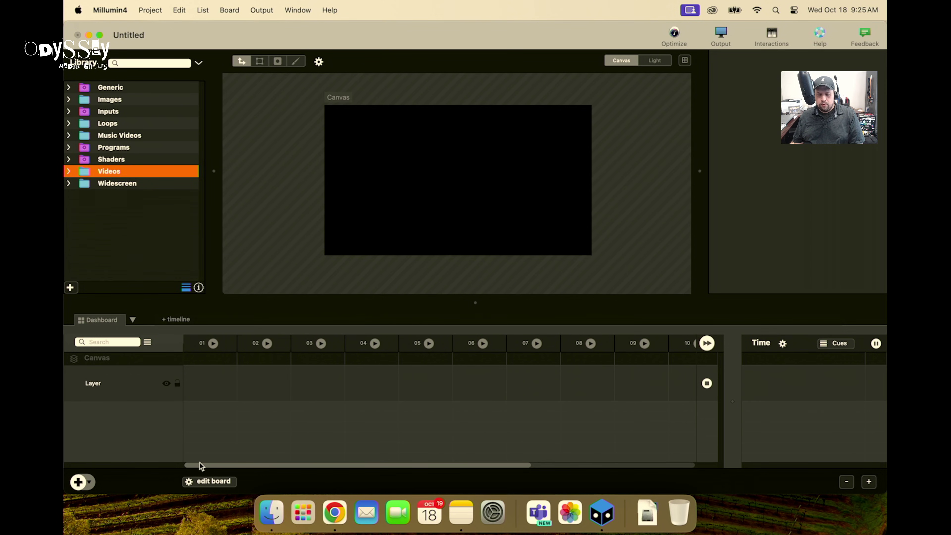
Step: Drag looping logo.mp4 from Videos into column 01, launch it, and select the layer
{"action": "left_click", "coordinate": [67, 173]}
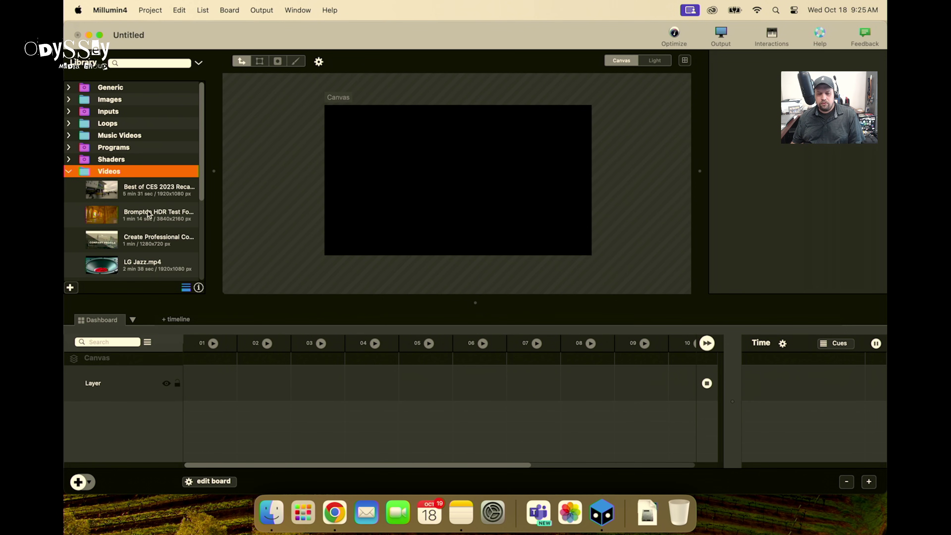
{"action": "scroll", "coordinate": [149, 213], "scroll_direction": "down", "scroll_amount": 5}
{"action": "scroll", "coordinate": [151, 219], "scroll_direction": "down", "scroll_amount": 1}
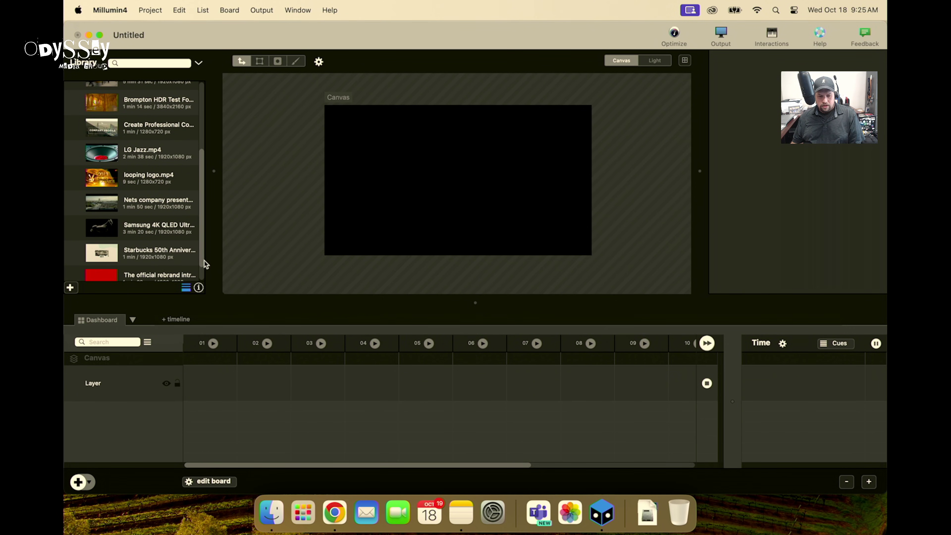
{"action": "scroll", "coordinate": [204, 262], "scroll_direction": "down", "scroll_amount": 1}
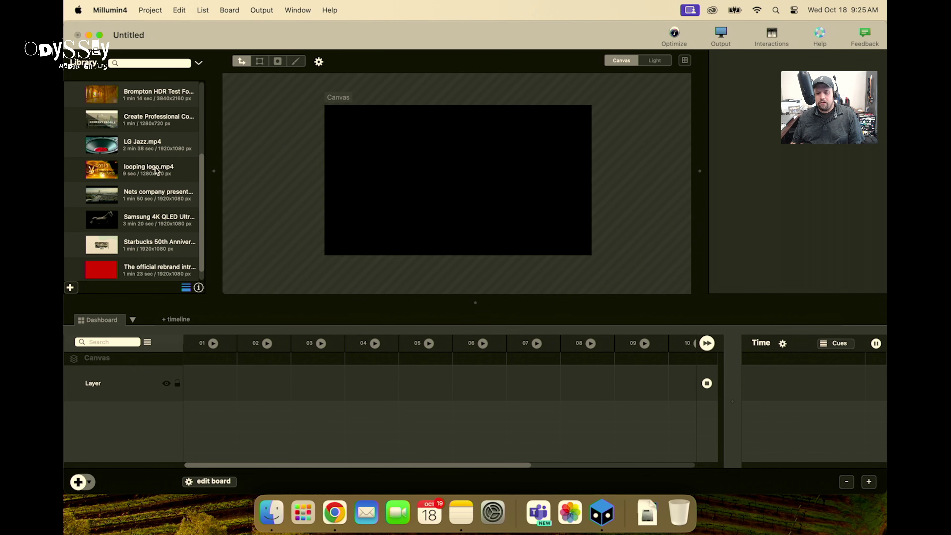
{"action": "left_click_drag", "start_coordinate": [135, 172], "coordinate": [224, 390]}
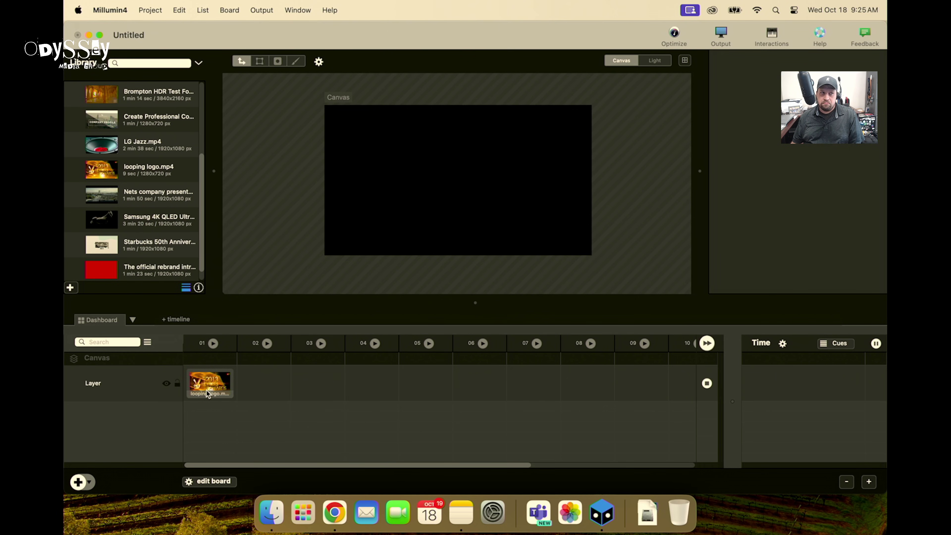
{"action": "left_click", "coordinate": [213, 343]}
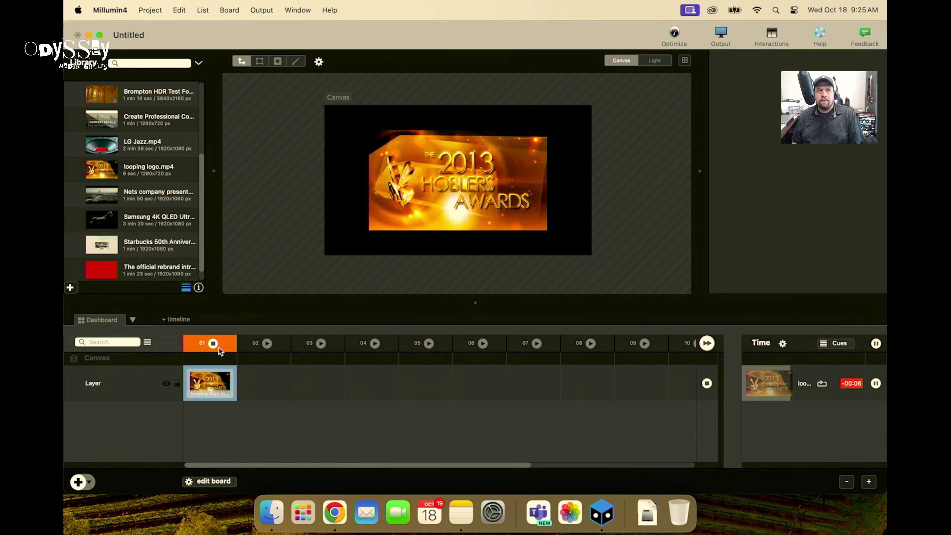
{"action": "left_click", "coordinate": [101, 388]}
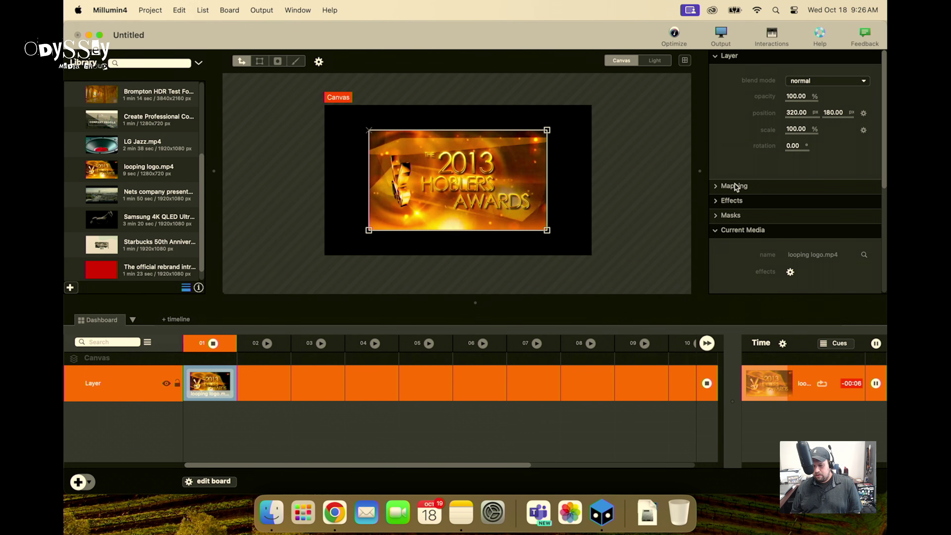
Step: Select looping logo.mp4, shift it left and enlarge it on the canvas
{"action": "scroll", "coordinate": [365, 180], "scroll_direction": "up", "scroll_amount": 3}
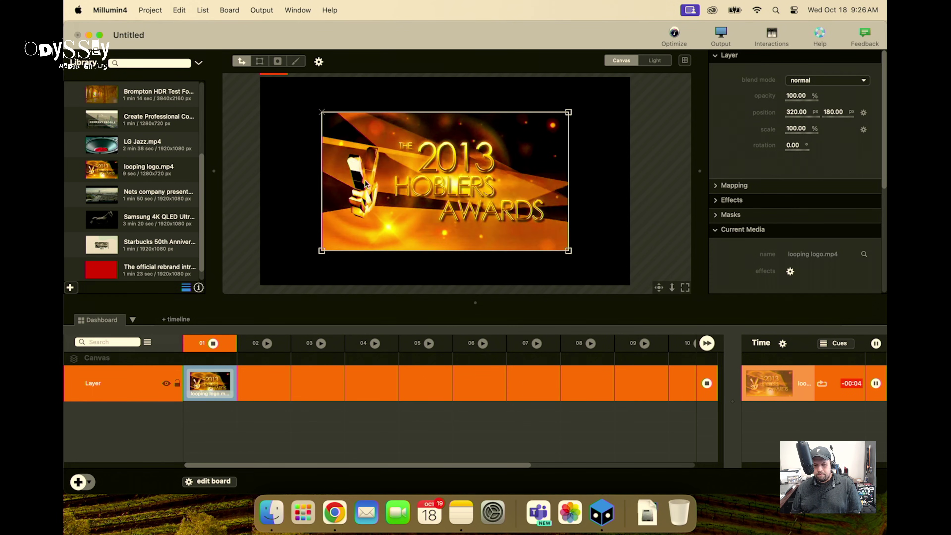
{"action": "scroll", "coordinate": [144, 197], "scroll_direction": "down", "scroll_amount": 1}
{"action": "scroll", "coordinate": [144, 197], "scroll_direction": "up", "scroll_amount": 5}
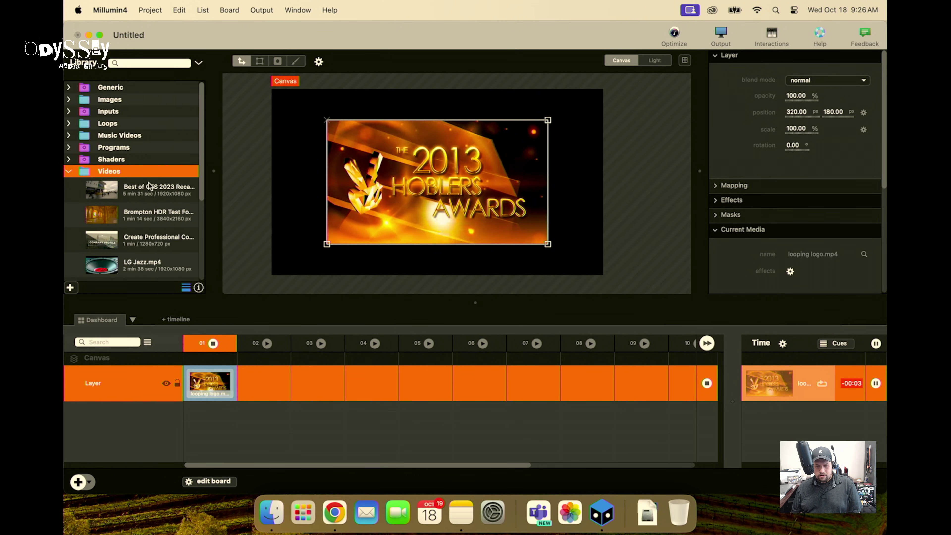
{"action": "scroll", "coordinate": [143, 221], "scroll_direction": "down", "scroll_amount": 2}
{"action": "left_click", "coordinate": [143, 224]}
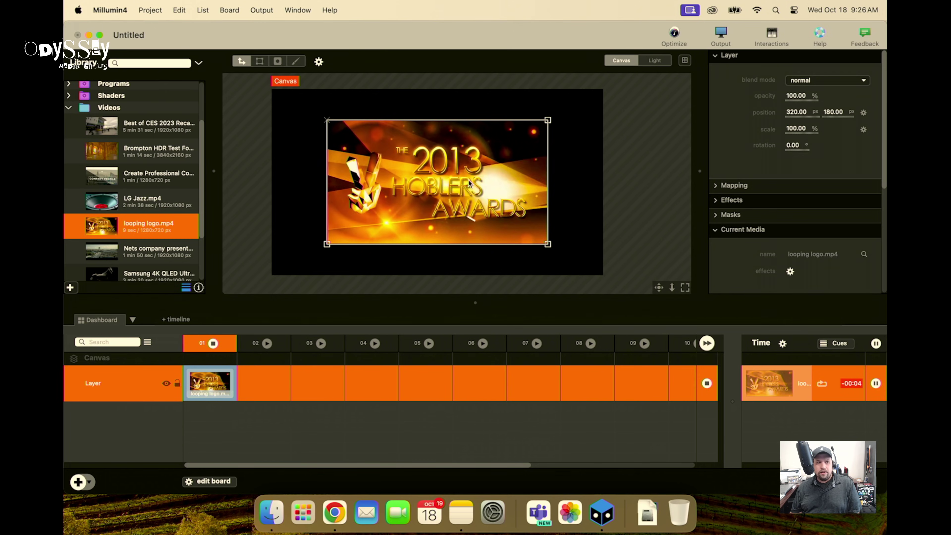
{"action": "mouse_move", "coordinate": [422, 183]}
{"action": "left_mouse_down"}
{"action": "mouse_move", "coordinate": [446, 189]}
{"action": "mouse_move", "coordinate": [410, 182]}
{"action": "left_mouse_up"}
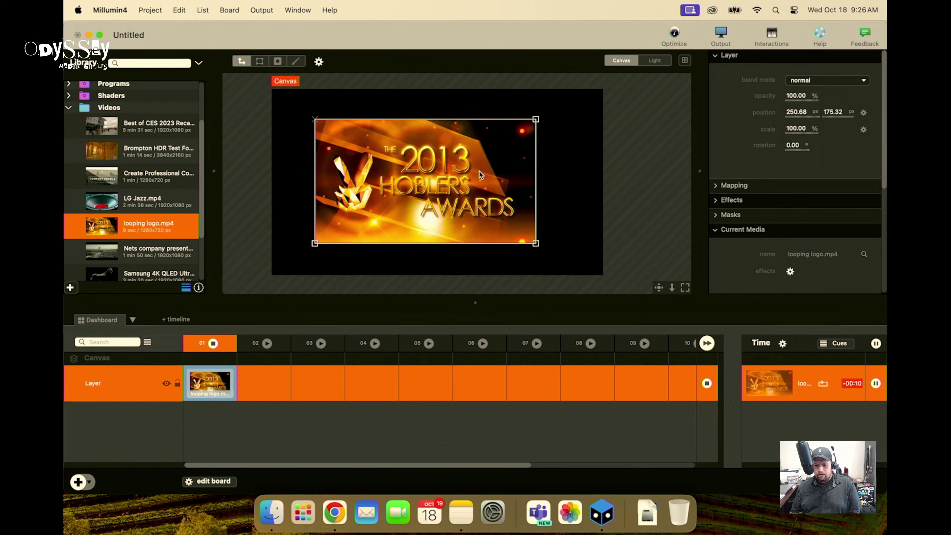
{"action": "left_click_drag", "start_coordinate": [536, 244], "coordinate": [628, 282]}
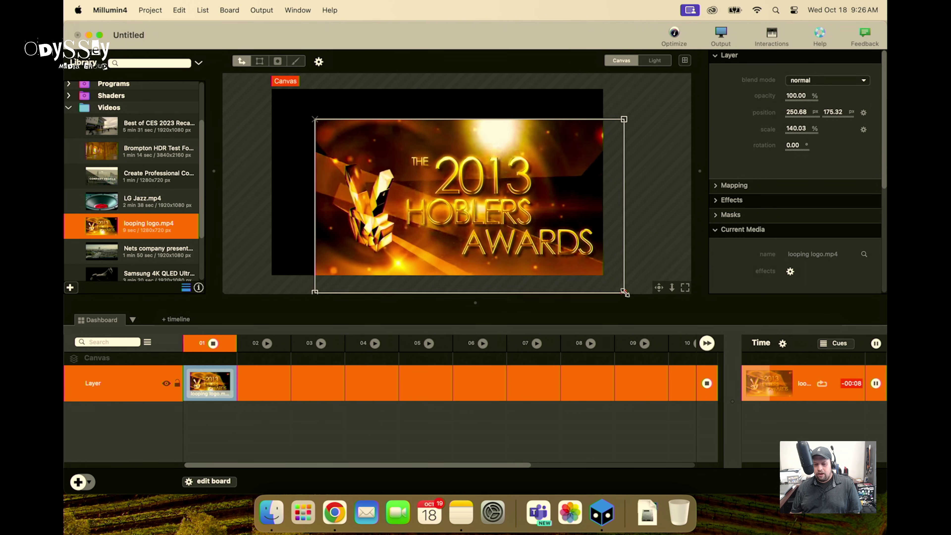
Step: Move and shrink the logo to 98.47% scale at 279.18×99.35 px
{"action": "left_click_drag", "start_coordinate": [528, 242], "coordinate": [475, 218]}
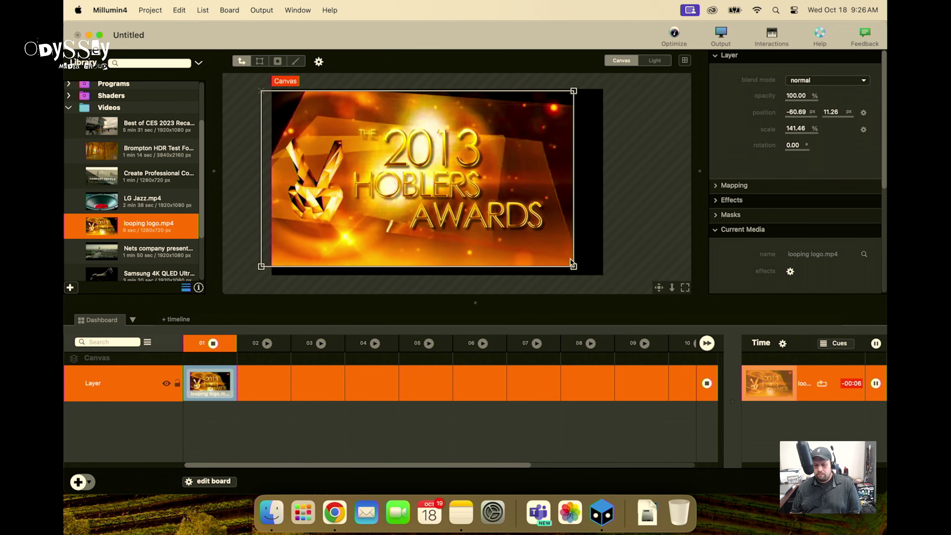
{"action": "left_click_drag", "start_coordinate": [573, 265], "coordinate": [535, 242]}
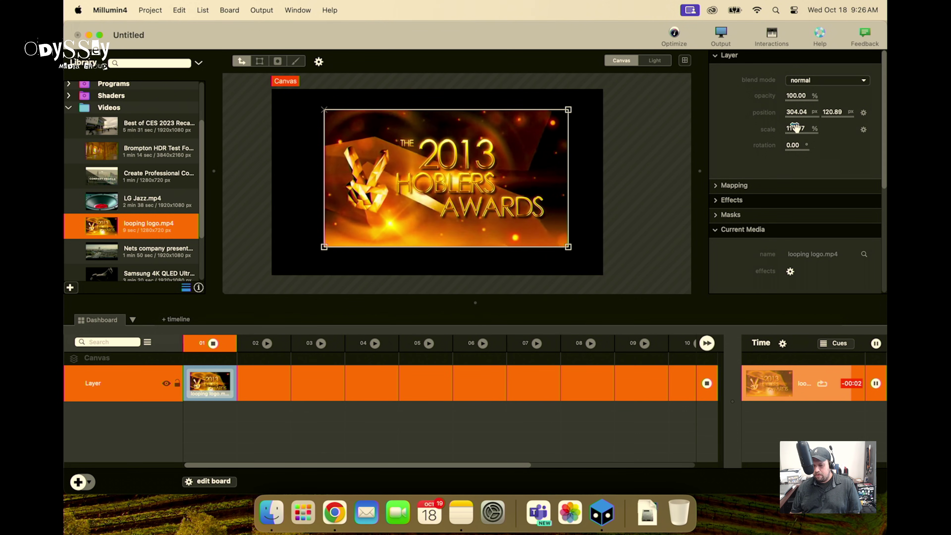
{"action": "mouse_move", "coordinate": [793, 128]}
{"action": "left_mouse_down"}
{"action": "mouse_move", "coordinate": [820, 131]}
{"action": "mouse_move", "coordinate": [796, 130]}
{"action": "left_mouse_up"}
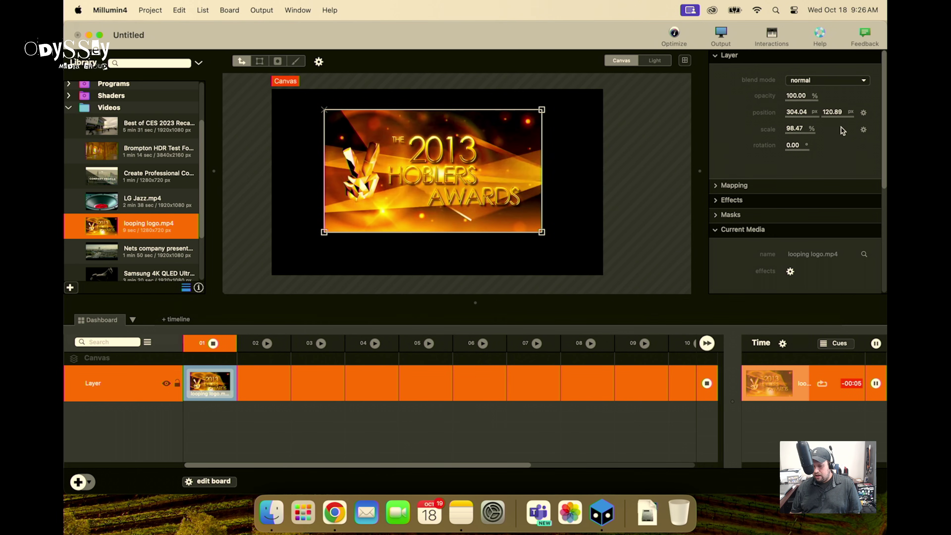
{"action": "left_click_drag", "start_coordinate": [483, 146], "coordinate": [479, 142]}
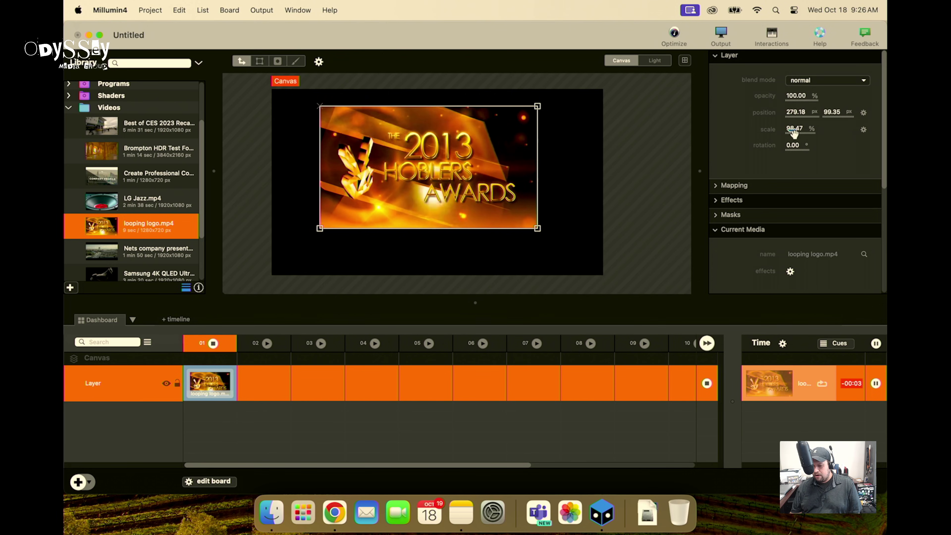
Step: Give the logo layer separate X/Y scaling and a 1920 × 1080 pixel constraint
{"action": "left_click", "coordinate": [863, 131]}
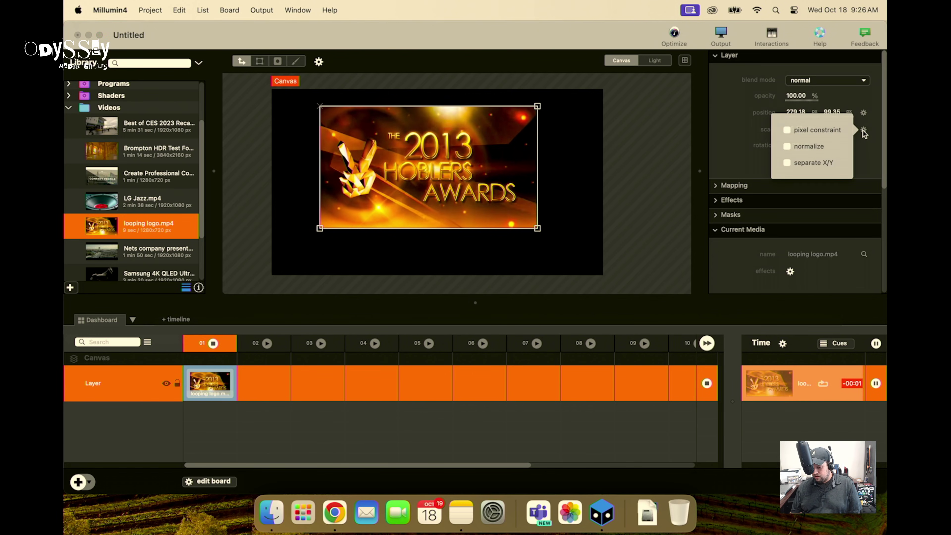
{"action": "left_click", "coordinate": [787, 162]}
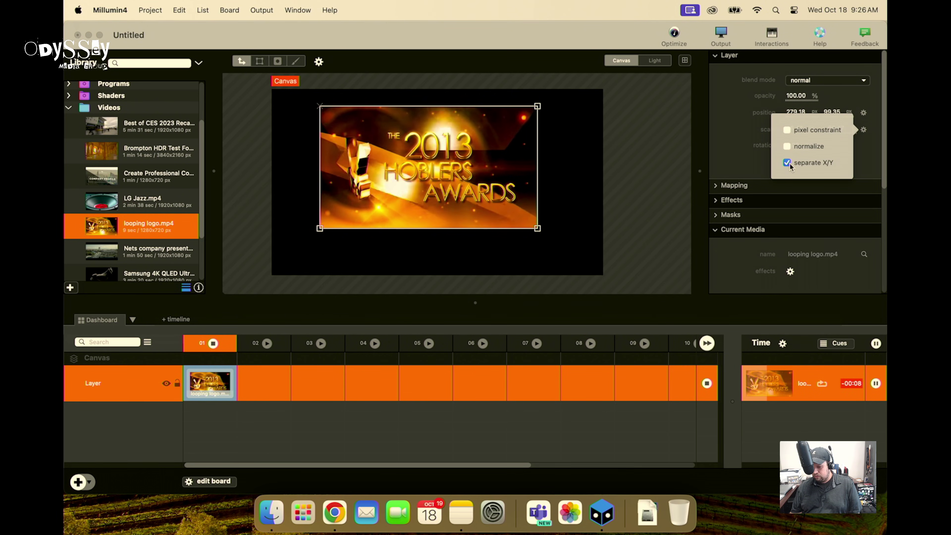
{"action": "left_click_drag", "start_coordinate": [791, 135], "coordinate": [765, 140]}
{"action": "left_click_drag", "start_coordinate": [832, 135], "coordinate": [827, 135]}
{"action": "left_click", "coordinate": [865, 130]}
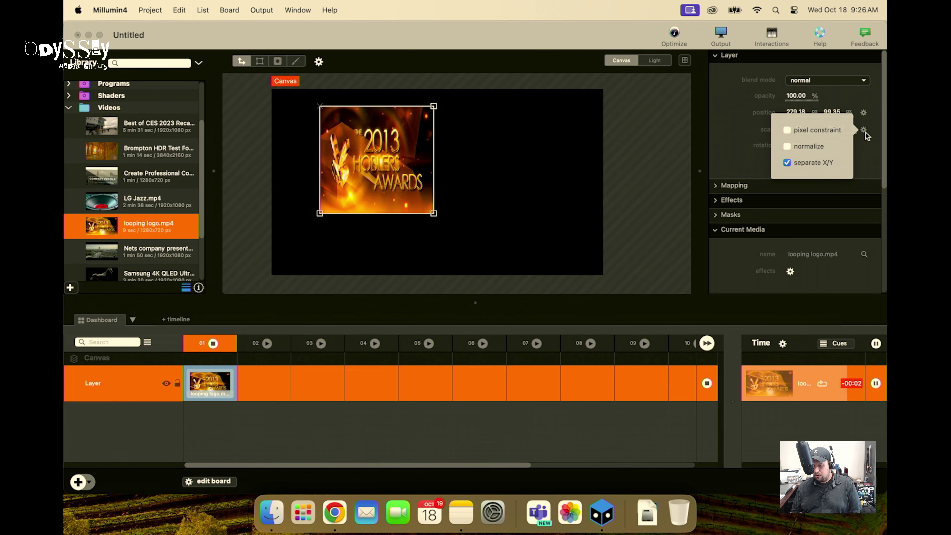
{"action": "left_click", "coordinate": [787, 131]}
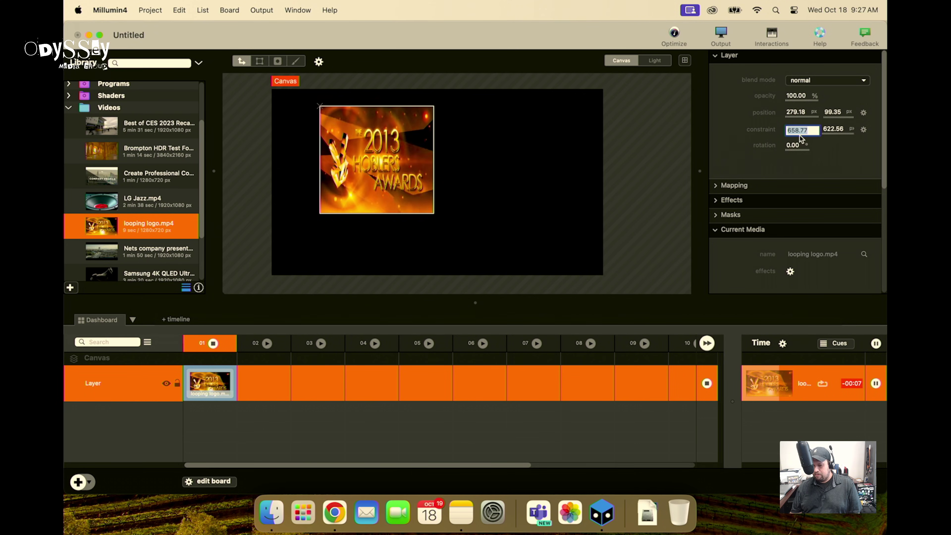
{"action": "type", "text": "1920"}
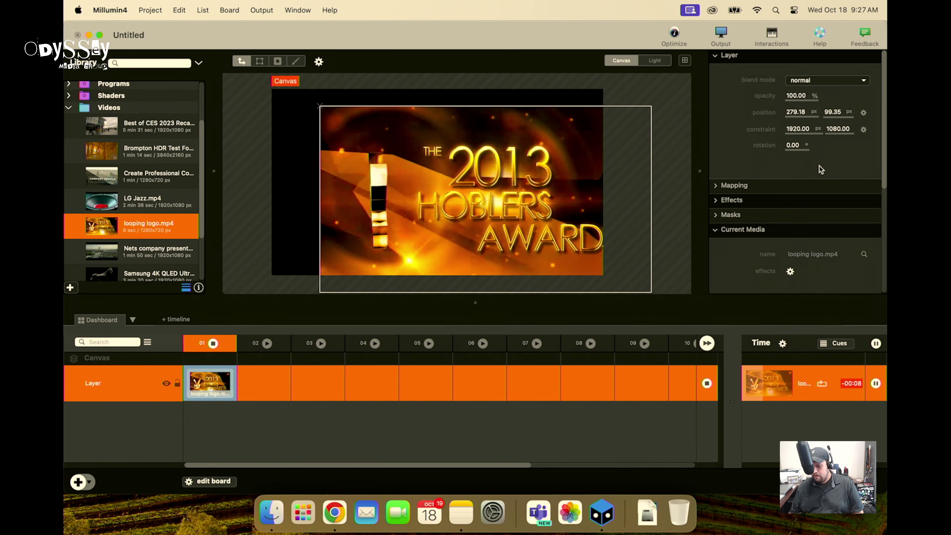
Step: Set the logo layer's position to X 0, Y 0 and deselect it
{"action": "double_click", "coordinate": [796, 112]}
{"action": "type", "text": "0"}
{"action": "key", "text": "Return"}
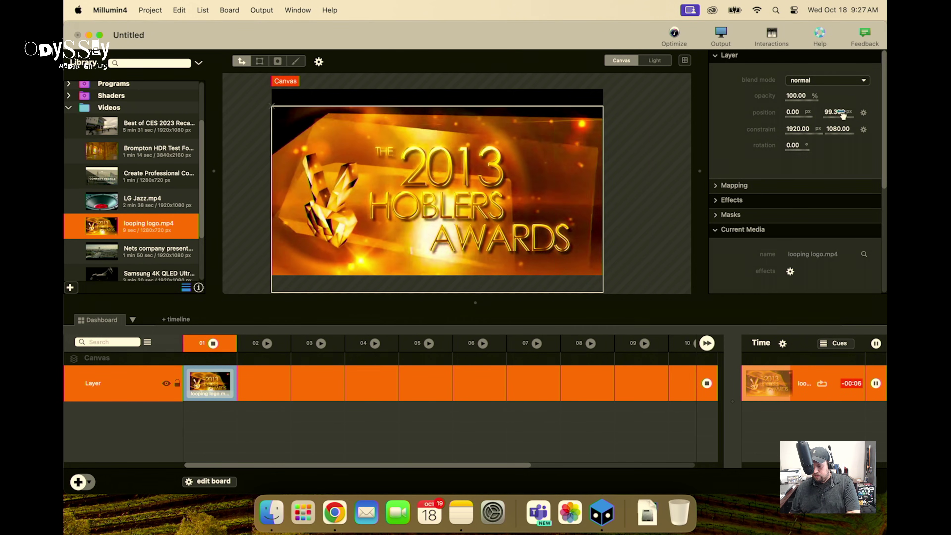
{"action": "double_click", "coordinate": [842, 113]}
{"action": "type", "text": "0"}
{"action": "key", "text": "Return"}
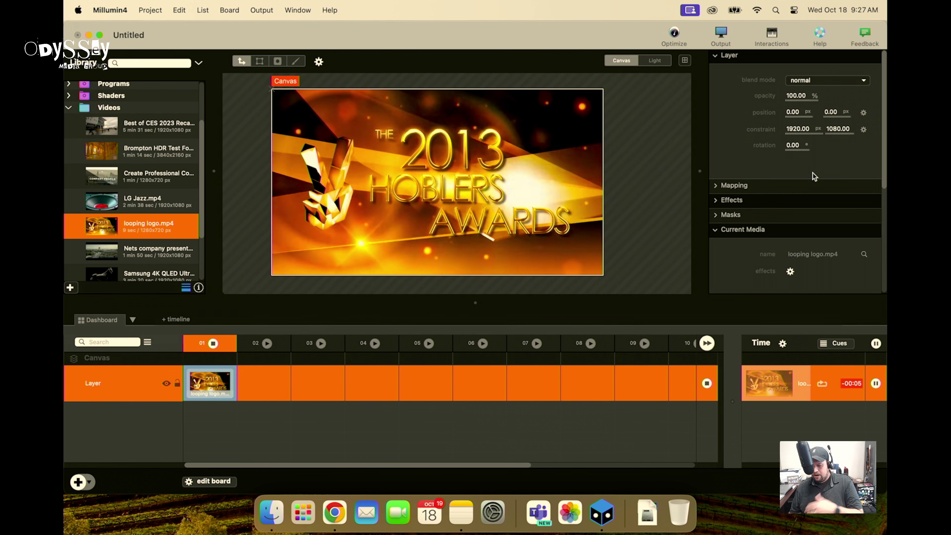
{"action": "left_click", "coordinate": [649, 190]}
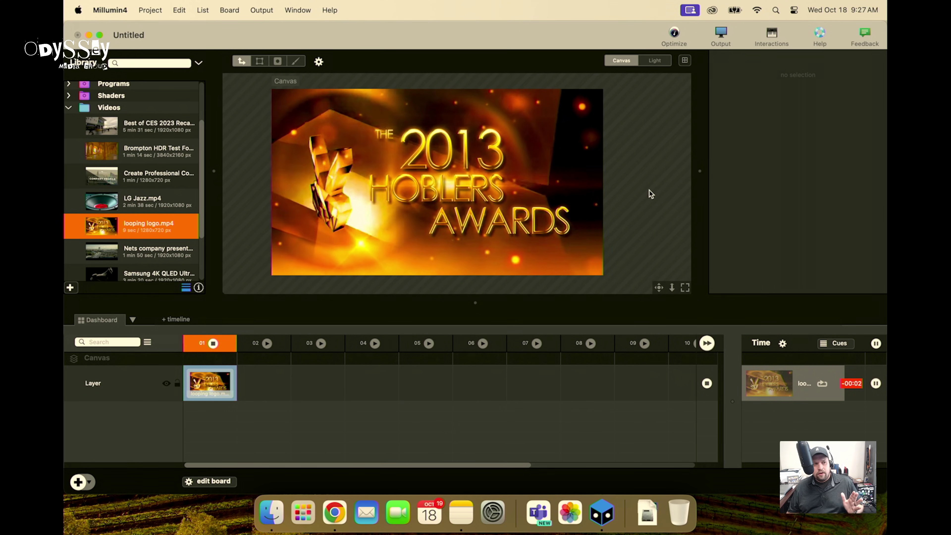
Step: Reselect the logo layer and expand the Library's Loops folder
{"action": "left_click", "coordinate": [233, 374]}
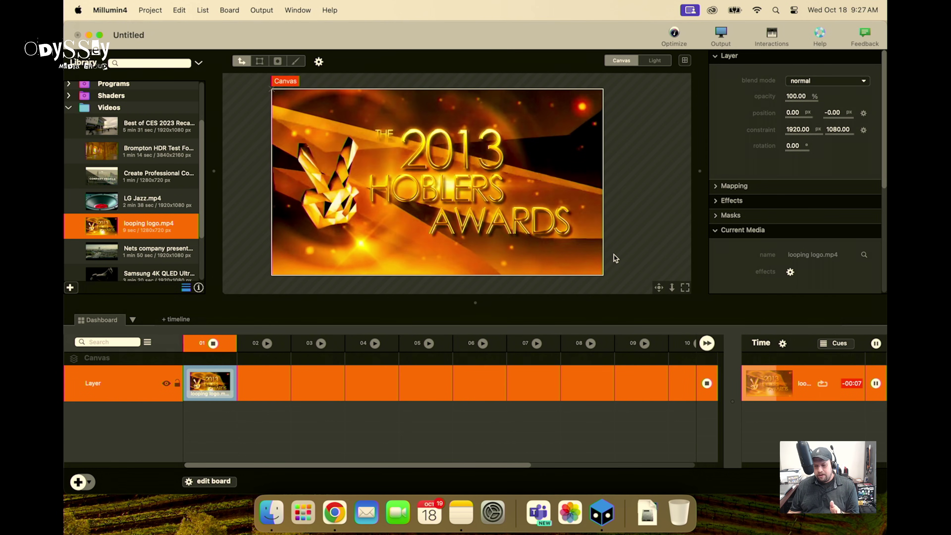
{"action": "scroll", "coordinate": [782, 255], "scroll_direction": "down", "scroll_amount": 5}
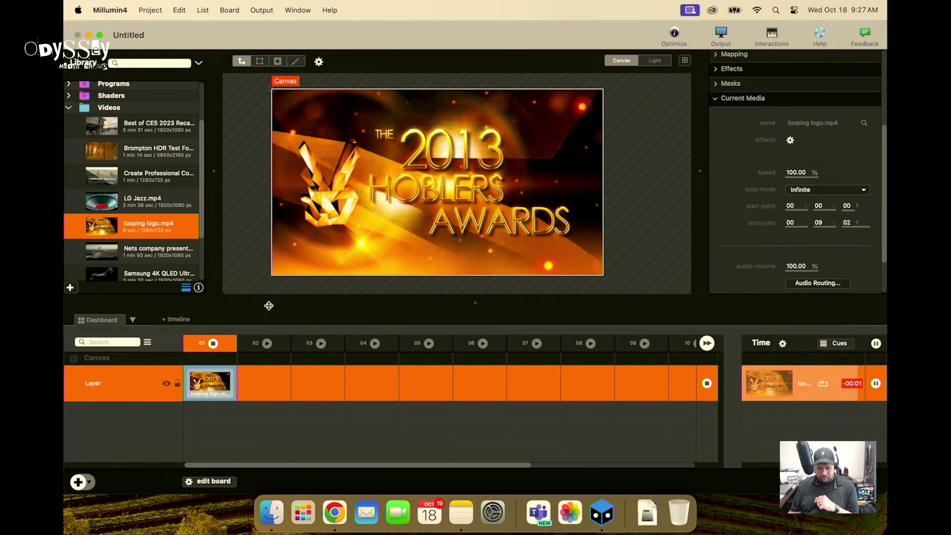
{"action": "scroll", "coordinate": [163, 209], "scroll_direction": "down", "scroll_amount": 4}
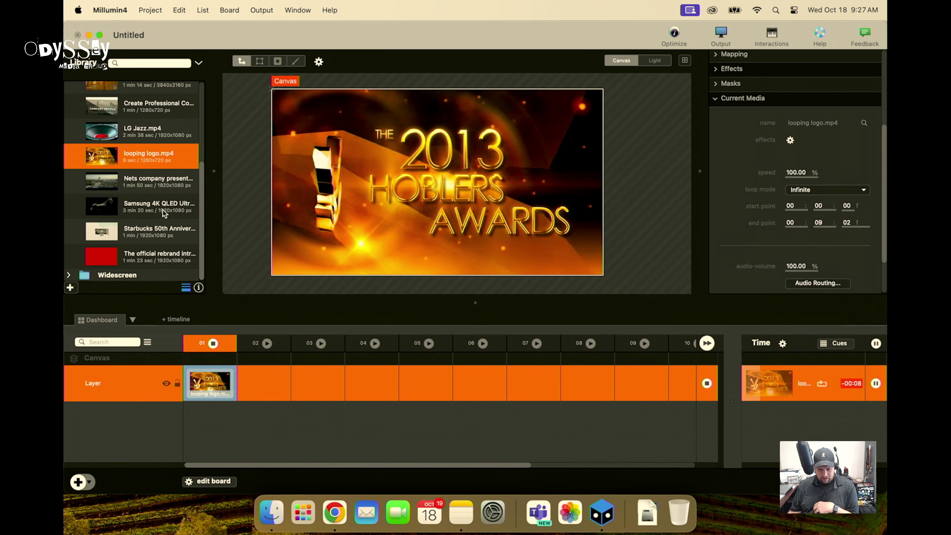
{"action": "scroll", "coordinate": [159, 199], "scroll_direction": "up", "scroll_amount": 4}
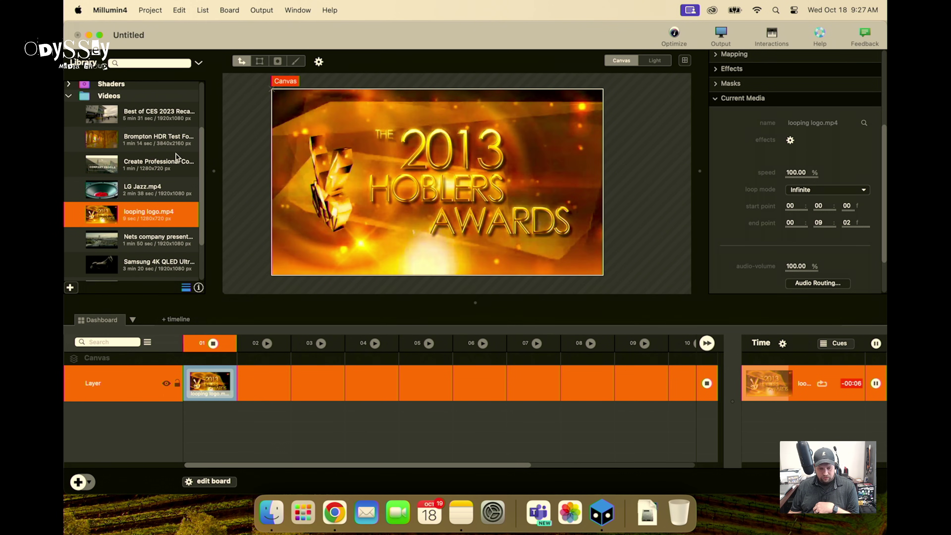
{"action": "scroll", "coordinate": [177, 154], "scroll_direction": "up", "scroll_amount": 5}
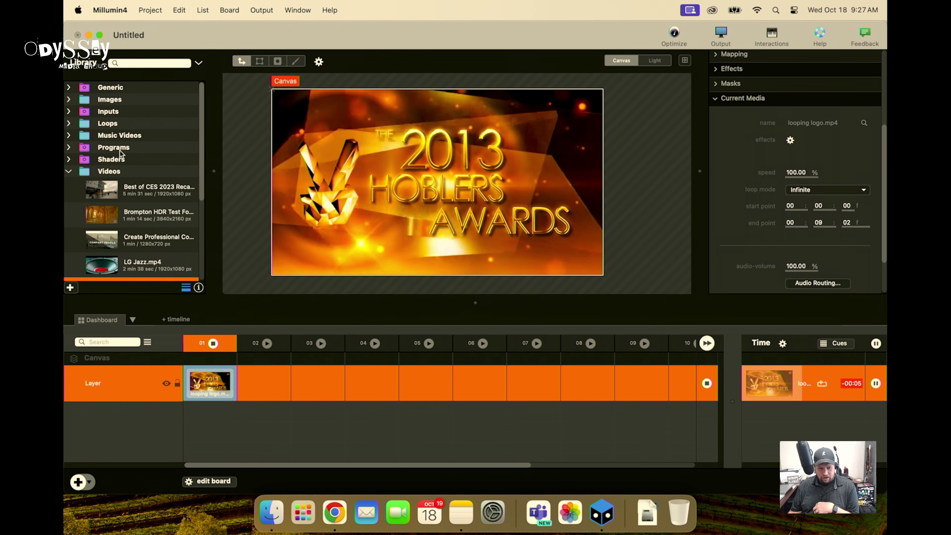
{"action": "left_click", "coordinate": [69, 124]}
{"action": "scroll", "coordinate": [136, 158], "scroll_direction": "down", "scroll_amount": 5}
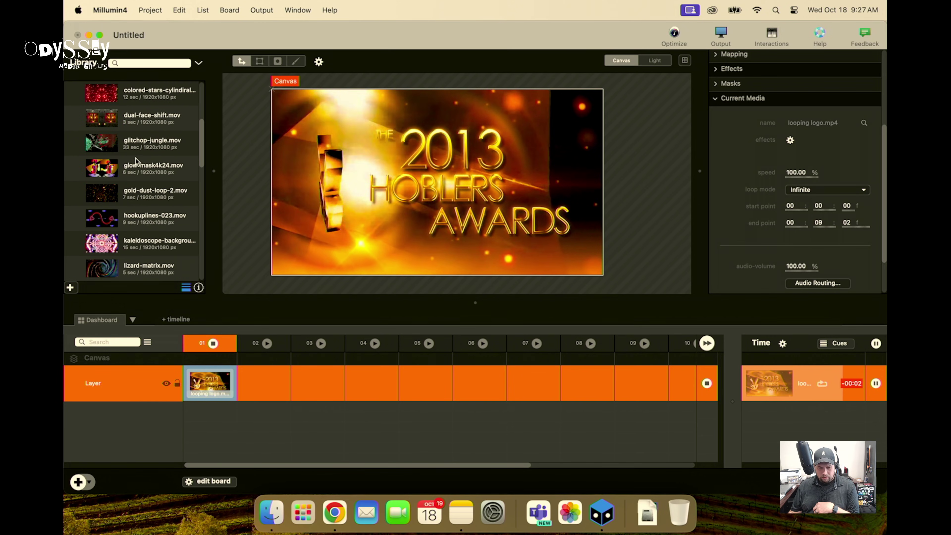
{"action": "scroll", "coordinate": [135, 158], "scroll_direction": "up", "scroll_amount": 3}
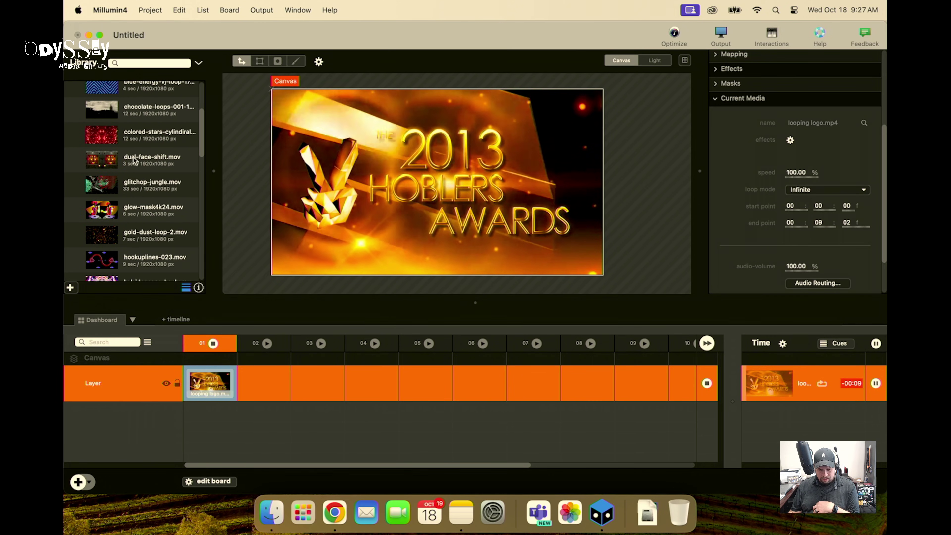
Step: Place dual-face-shift.mov in column 02 and launch it, then drop gold-dust-loop-2.mov into column 03
{"action": "left_click_drag", "start_coordinate": [134, 160], "coordinate": [264, 382]}
{"action": "left_click", "coordinate": [267, 343]}
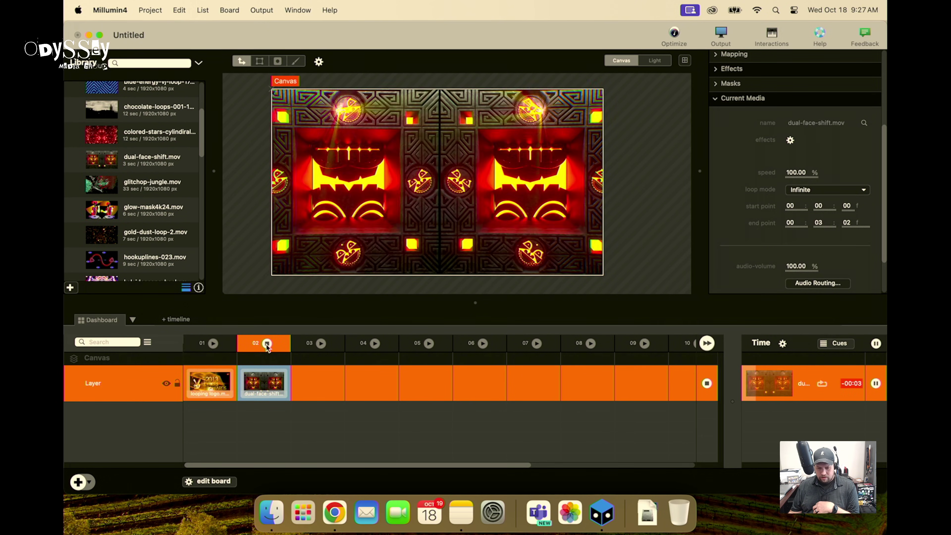
{"action": "mouse_move", "coordinate": [356, 129]}
{"action": "left_mouse_down"}
{"action": "mouse_move", "coordinate": [366, 133]}
{"action": "mouse_move", "coordinate": [357, 130]}
{"action": "left_mouse_up"}
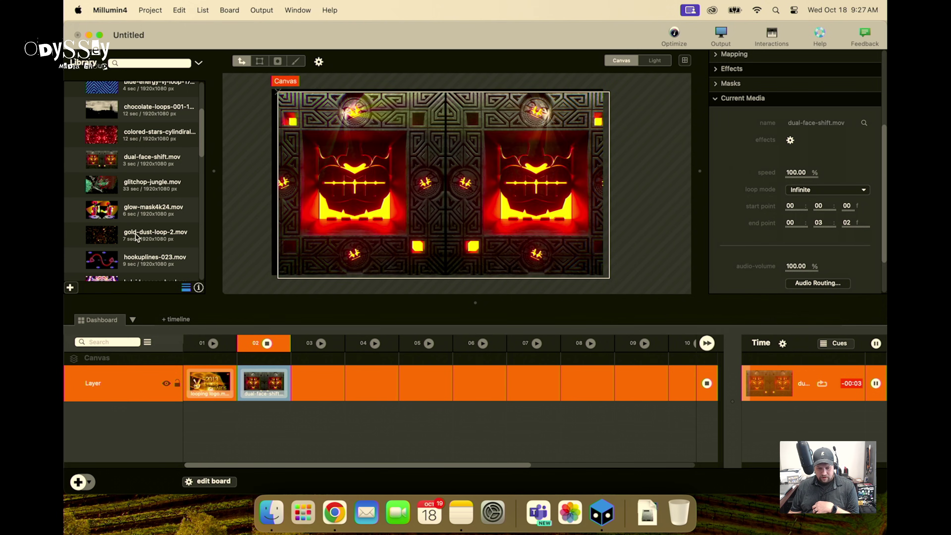
{"action": "left_click_drag", "start_coordinate": [137, 237], "coordinate": [317, 383]}
Step: Launch columns 01, 02 and 03 in turn to preview each clip
{"action": "left_click", "coordinate": [317, 344]}
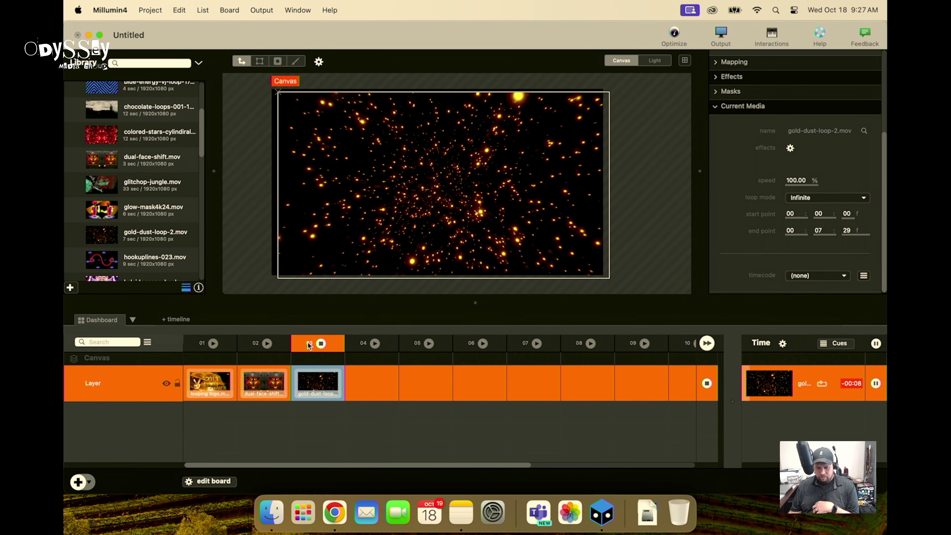
{"action": "left_click", "coordinate": [268, 345]}
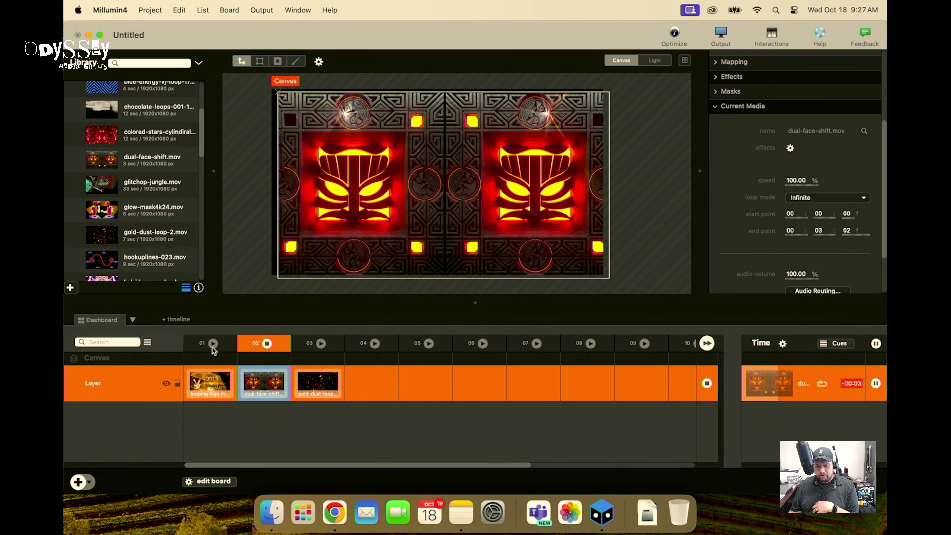
{"action": "left_click", "coordinate": [212, 346]}
{"action": "left_click", "coordinate": [268, 344]}
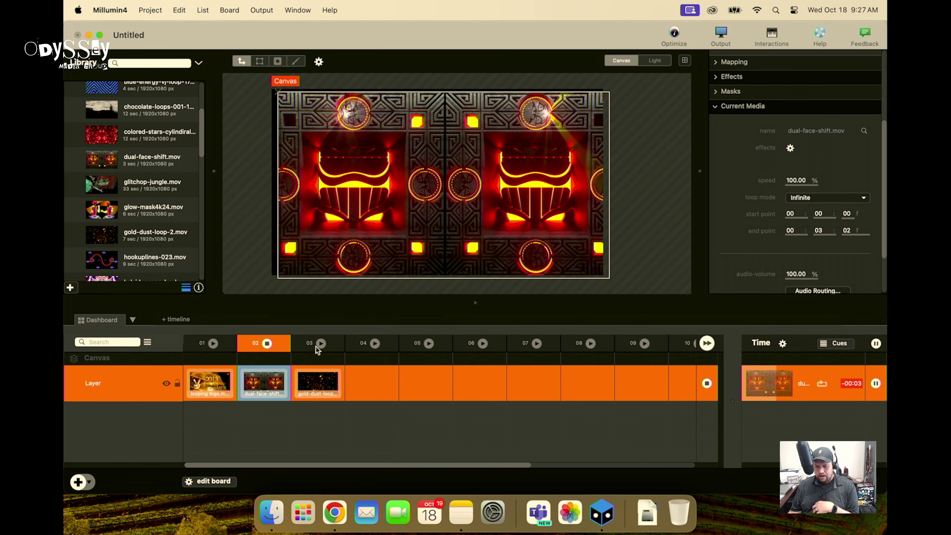
{"action": "left_click", "coordinate": [316, 346]}
{"action": "left_click", "coordinate": [264, 343]}
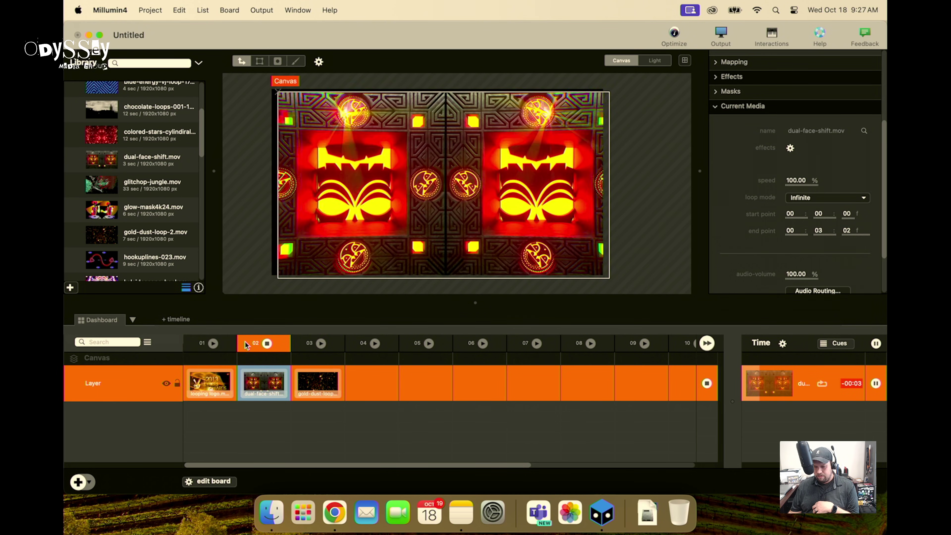
{"action": "left_click", "coordinate": [332, 348]}
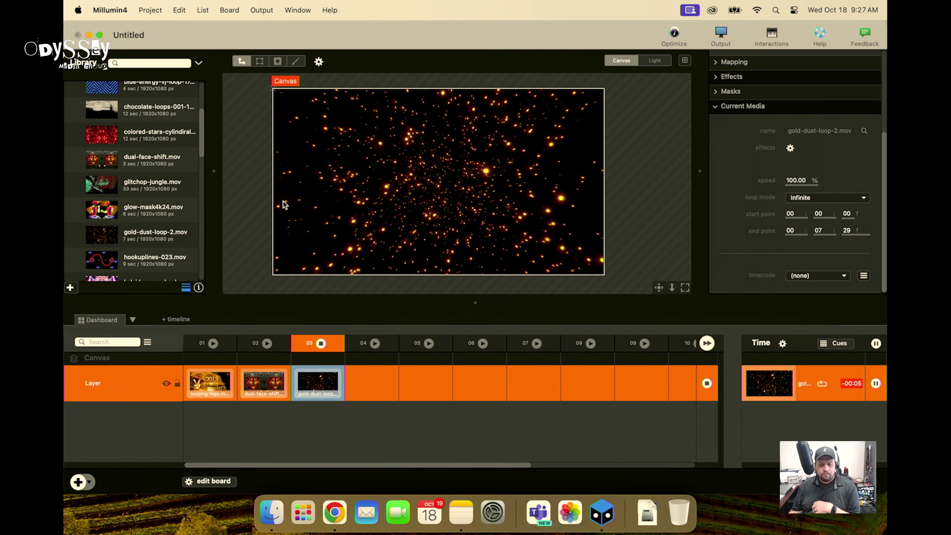
{"action": "left_click", "coordinate": [217, 348]}
{"action": "left_click", "coordinate": [271, 344]}
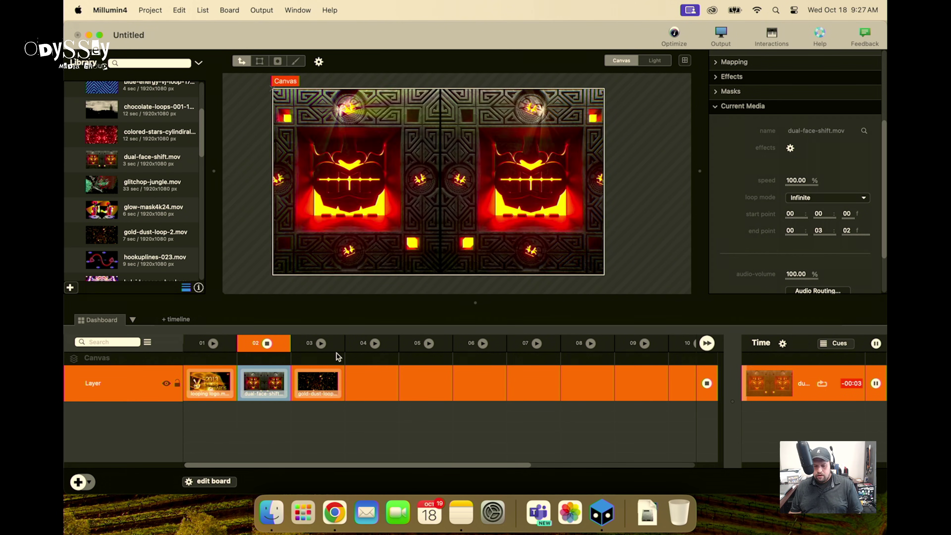
{"action": "left_click", "coordinate": [335, 349]}
Step: Place the Brompton HDR test clip into column 04 and launch it
{"action": "scroll", "coordinate": [172, 230], "scroll_direction": "down", "scroll_amount": 15}
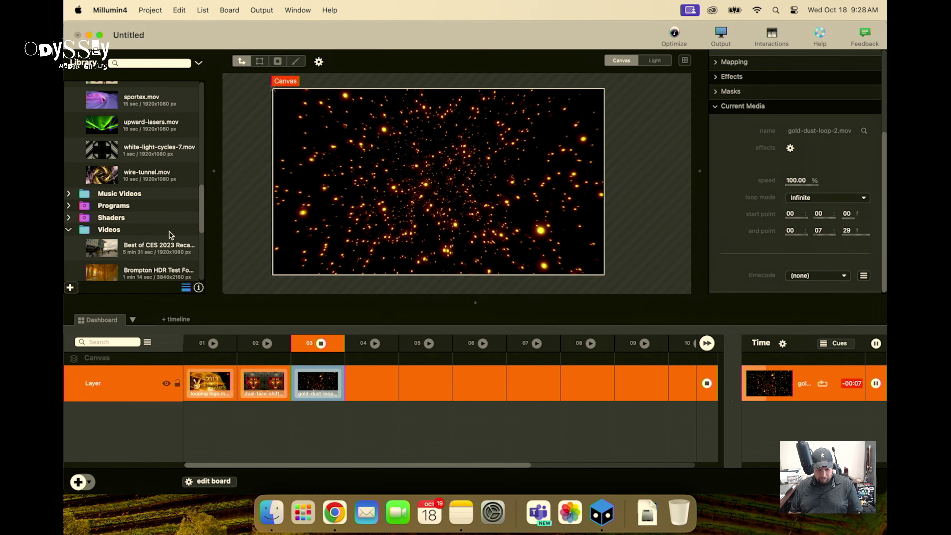
{"action": "scroll", "coordinate": [170, 234], "scroll_direction": "down", "scroll_amount": 10}
{"action": "left_click", "coordinate": [170, 228]}
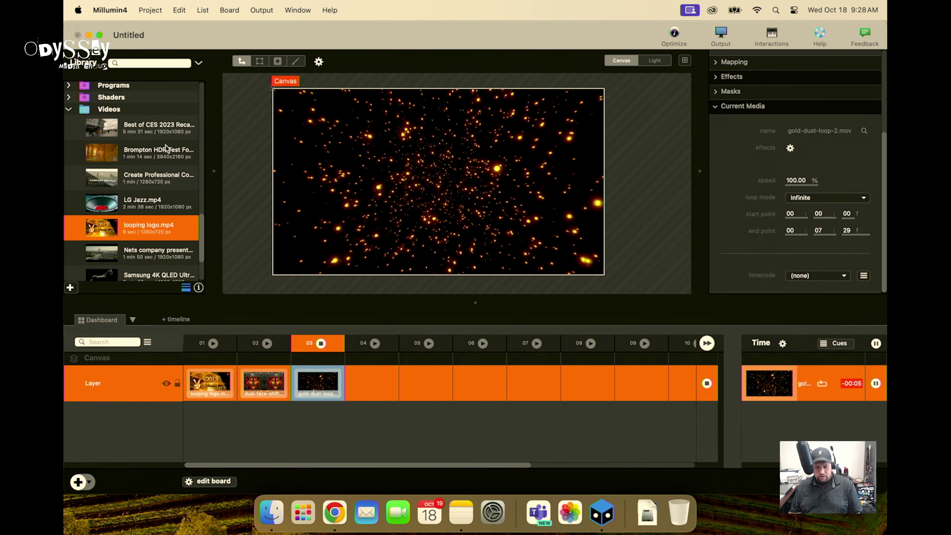
{"action": "scroll", "coordinate": [152, 155], "scroll_direction": "down", "scroll_amount": 2}
{"action": "left_click_drag", "start_coordinate": [133, 107], "coordinate": [378, 366]}
{"action": "left_click", "coordinate": [375, 344]}
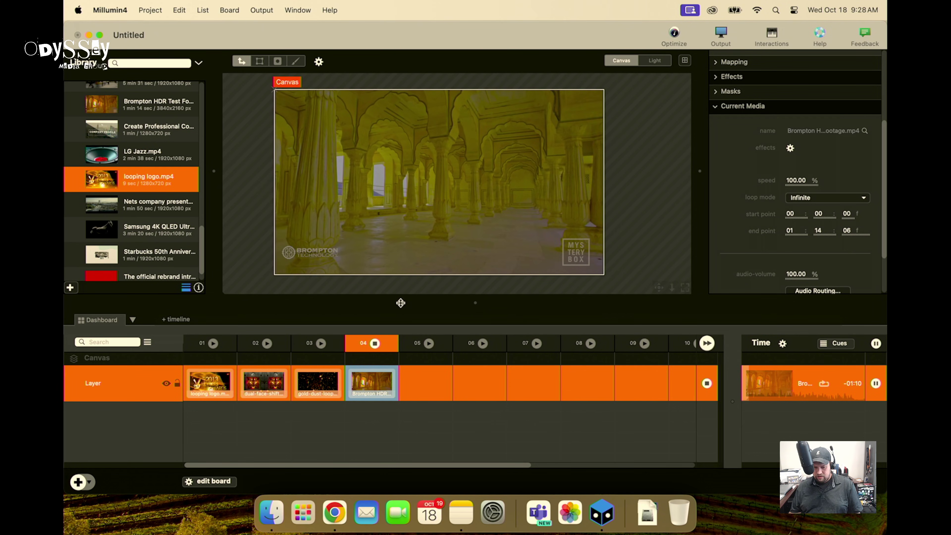
{"action": "left_click", "coordinate": [213, 345]}
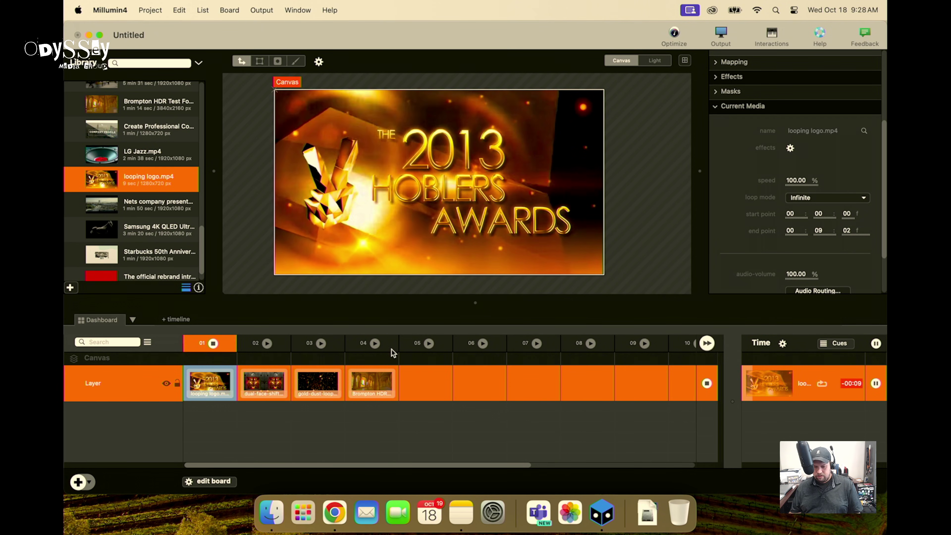
{"action": "left_click", "coordinate": [375, 343]}
{"action": "scroll", "coordinate": [794, 233], "scroll_direction": "down", "scroll_amount": 3}
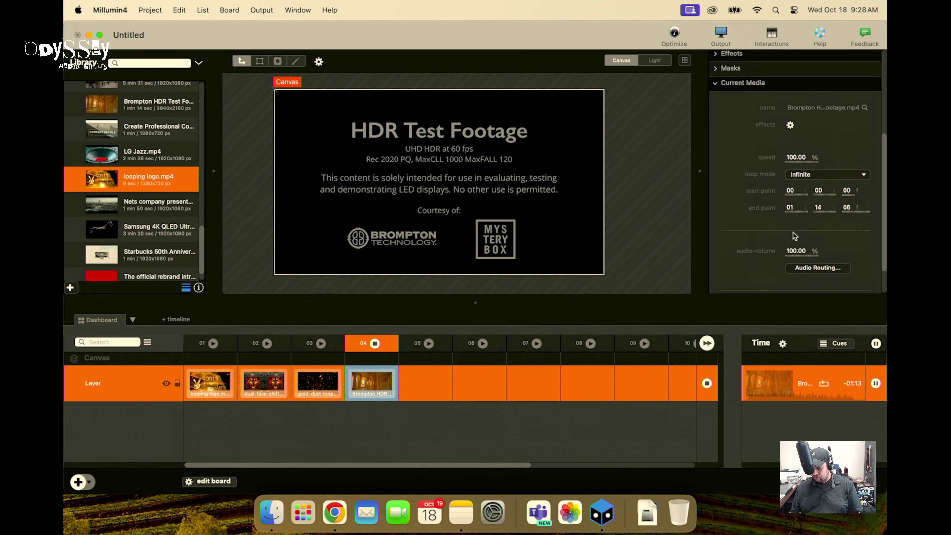
{"action": "scroll", "coordinate": [794, 239], "scroll_direction": "up", "scroll_amount": 8}
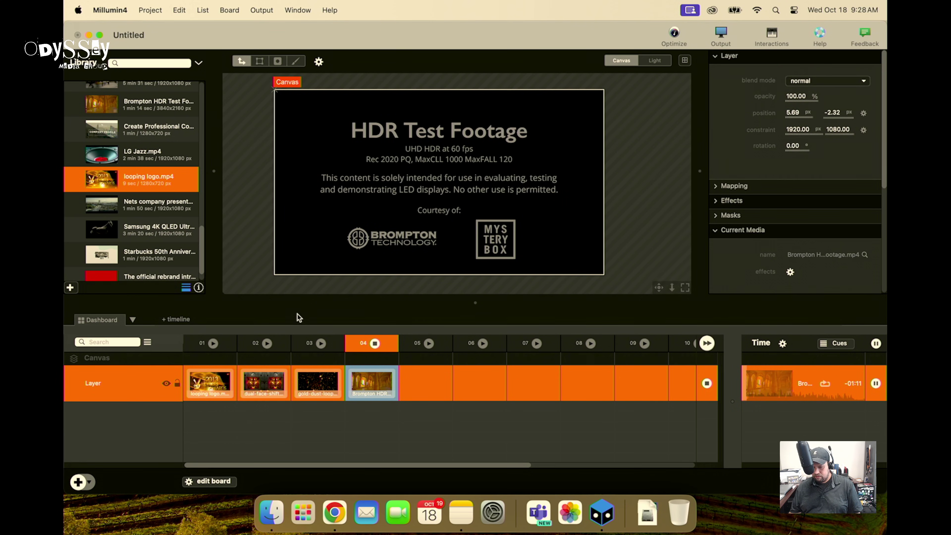
{"action": "left_click", "coordinate": [213, 343]}
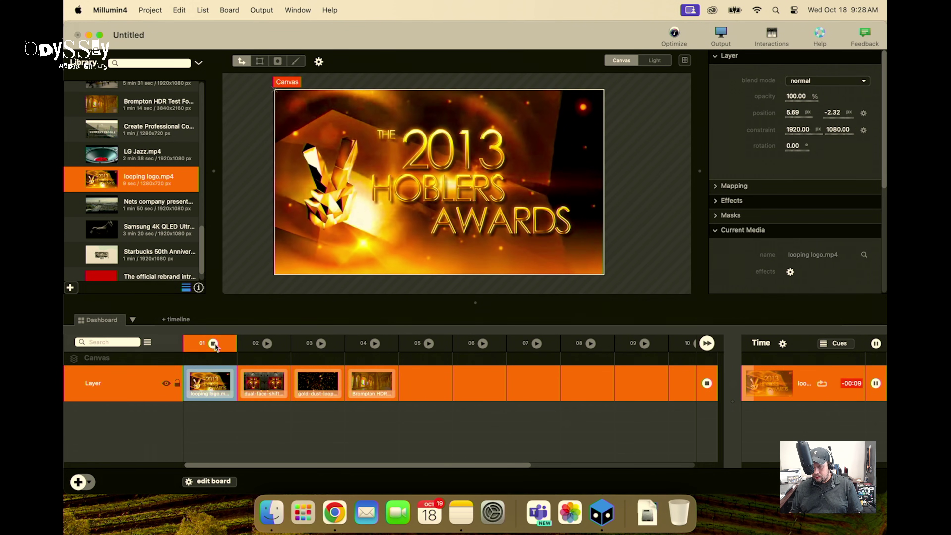
{"action": "left_click", "coordinate": [374, 343]}
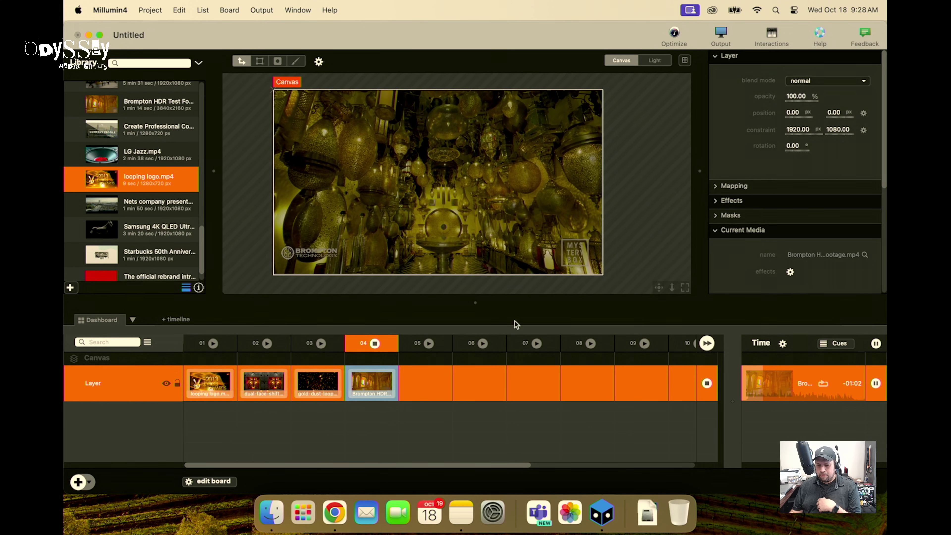
{"action": "left_click", "coordinate": [320, 343]}
{"action": "left_click", "coordinate": [267, 344]}
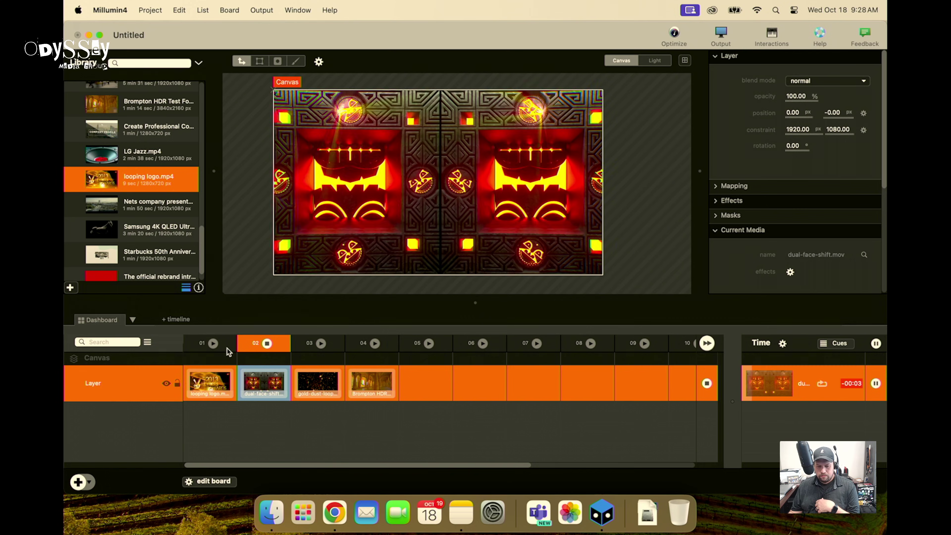
{"action": "left_click", "coordinate": [213, 343]}
{"action": "left_click", "coordinate": [371, 343]}
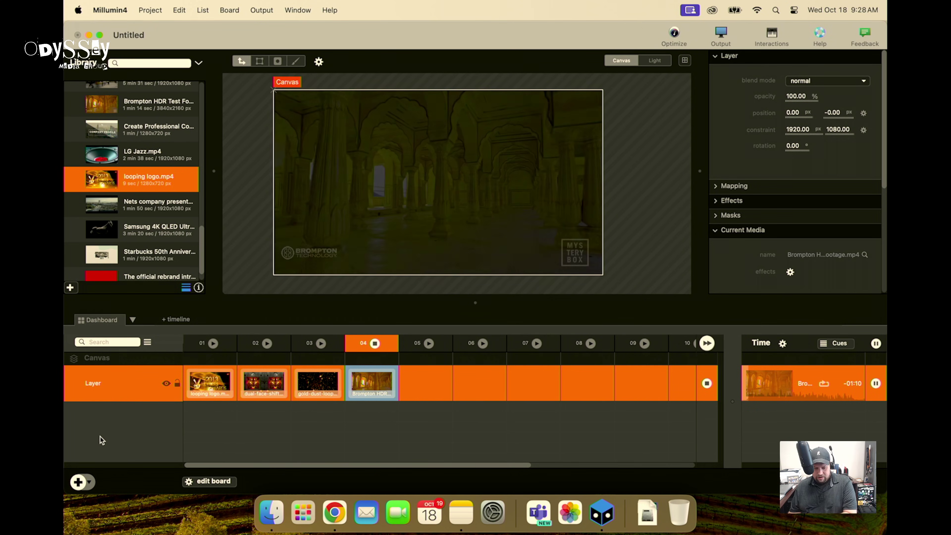
Step: Delete the old layer, add a new one, play column 01 and scale it to 151%
{"action": "key", "text": "Delete"}
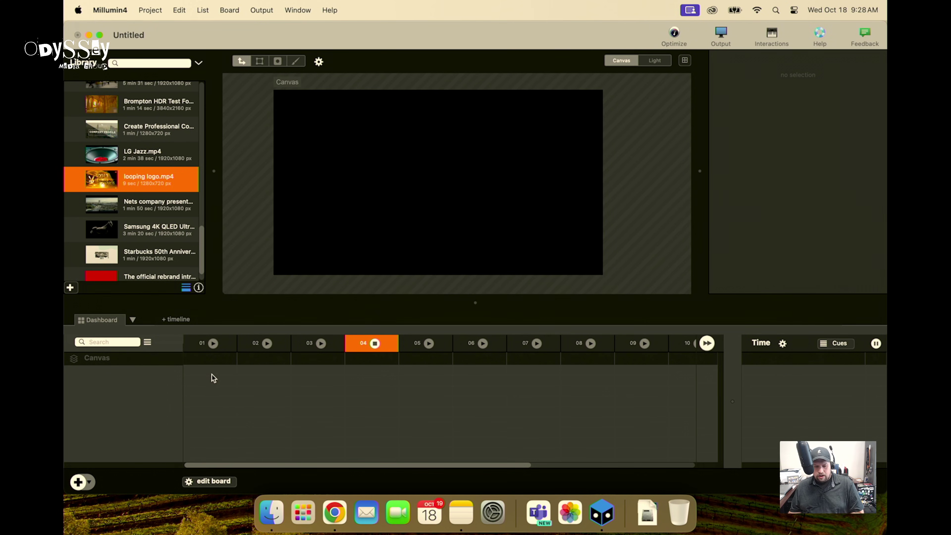
{"action": "left_click", "coordinate": [78, 482]}
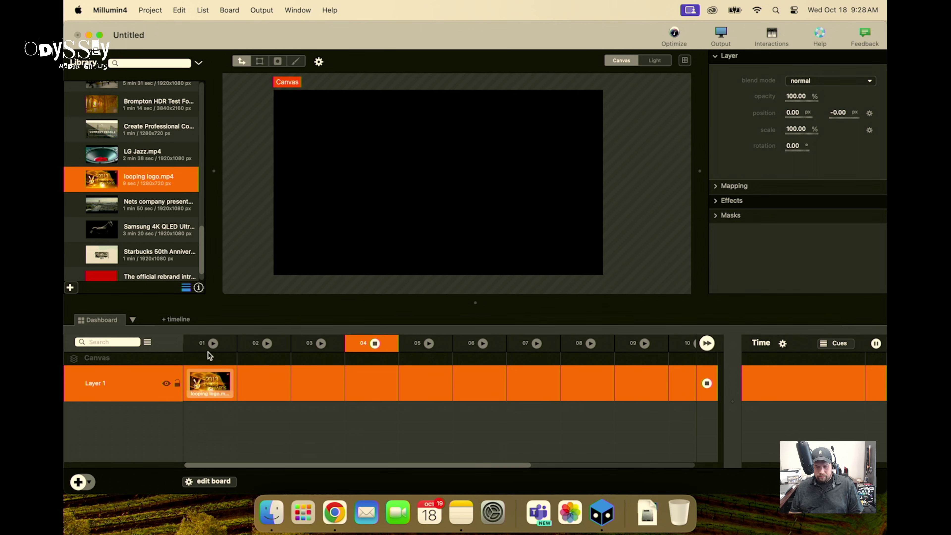
{"action": "left_click", "coordinate": [210, 345]}
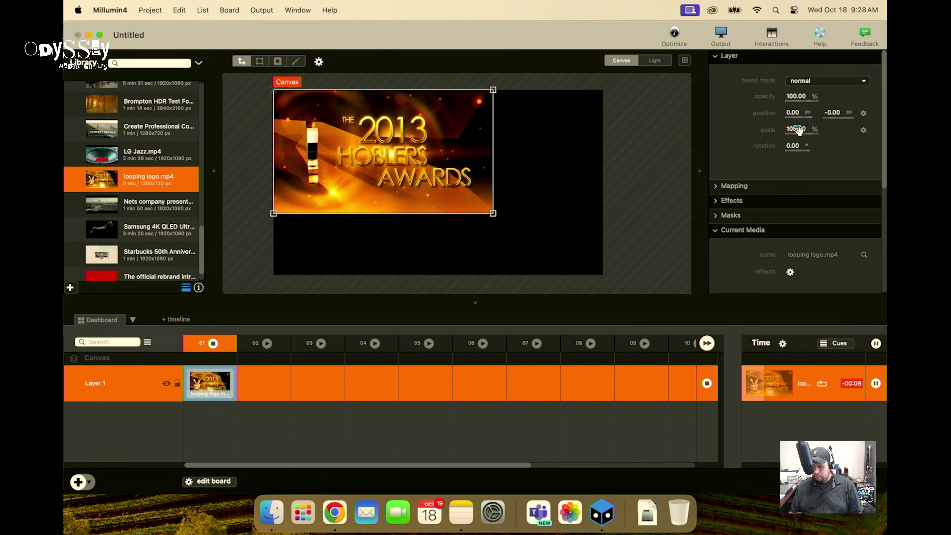
{"action": "left_click_drag", "start_coordinate": [798, 130], "coordinate": [826, 129]}
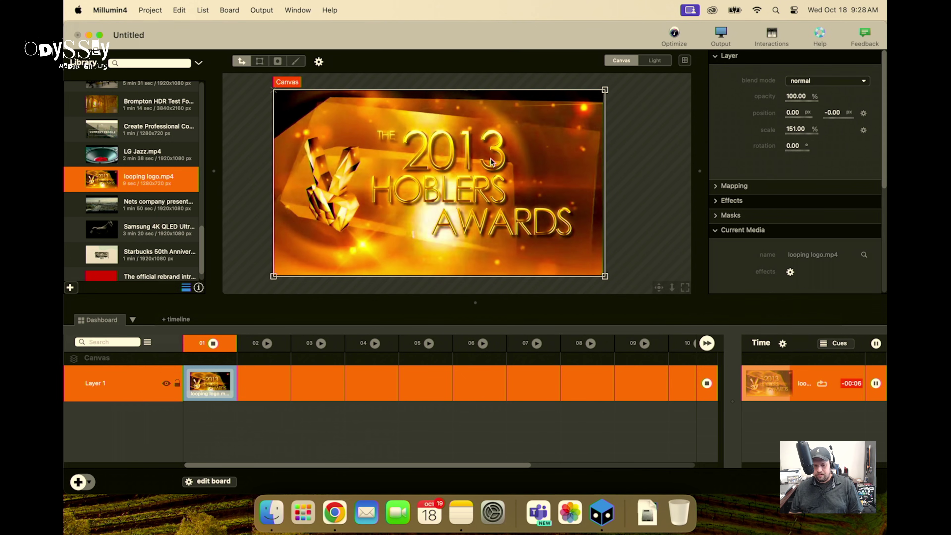
Step: Place the Brompton HDR clip in column 02 and switch playback between columns 01 and 02
{"action": "left_click_drag", "start_coordinate": [157, 105], "coordinate": [257, 377]}
{"action": "left_click", "coordinate": [266, 344]}
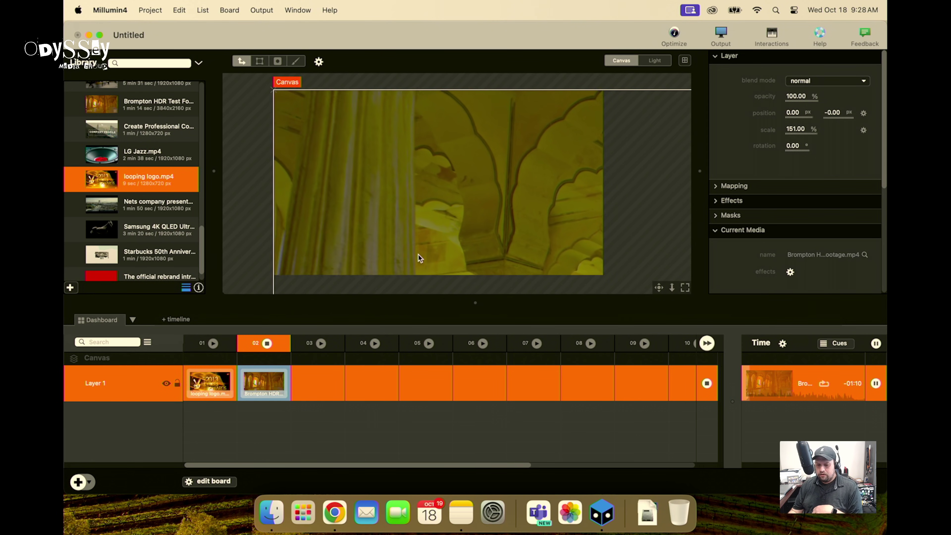
{"action": "left_click", "coordinate": [213, 343]}
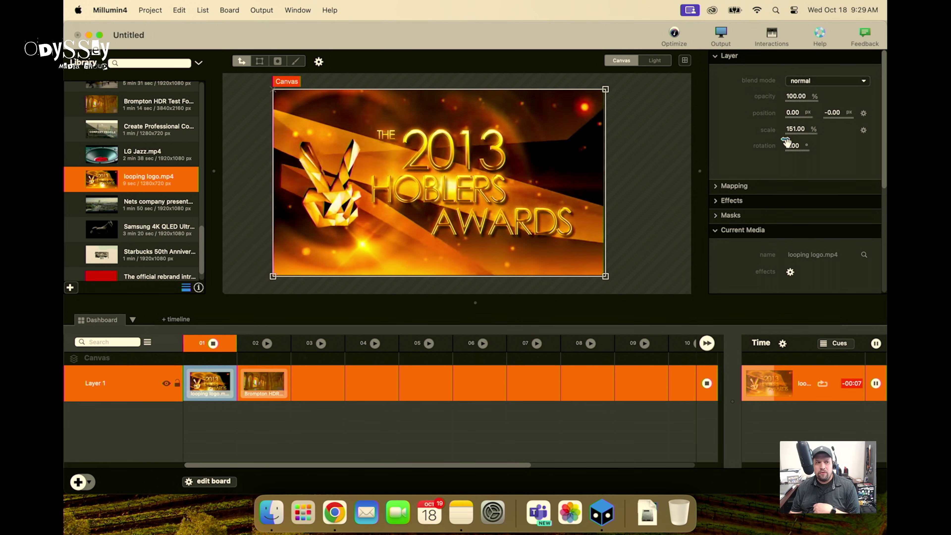
{"action": "left_click", "coordinate": [267, 343]}
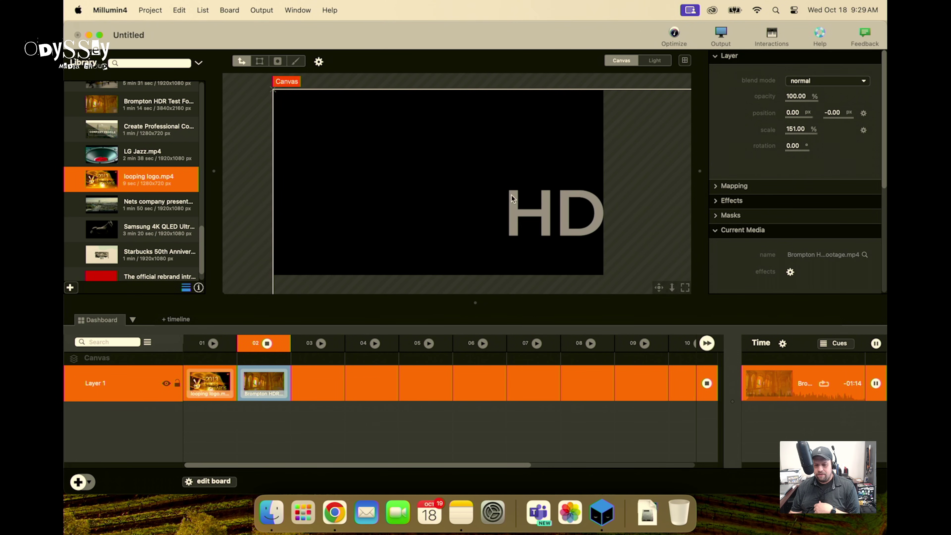
{"action": "scroll", "coordinate": [397, 166], "scroll_direction": "down", "scroll_amount": 5}
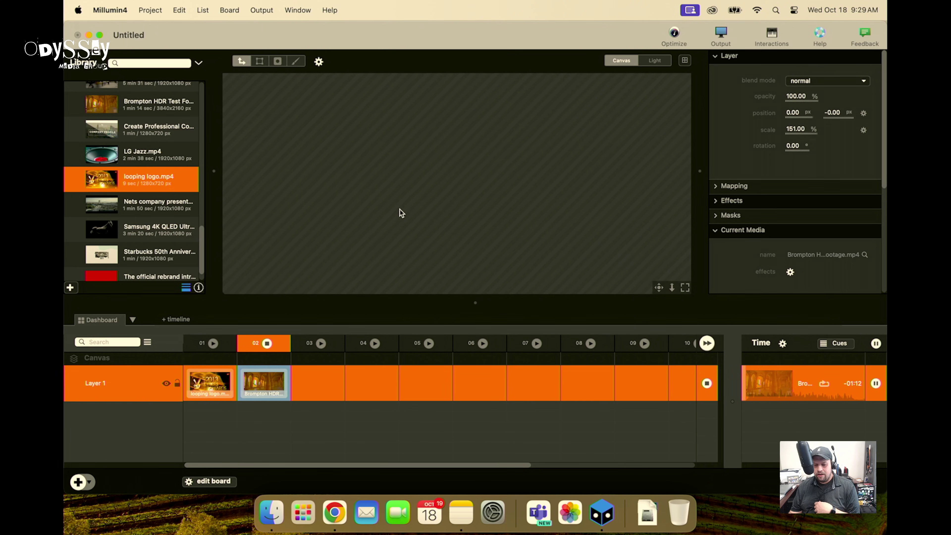
{"action": "left_click", "coordinate": [684, 287]}
{"action": "scroll", "coordinate": [530, 194], "scroll_direction": "up", "scroll_amount": 3}
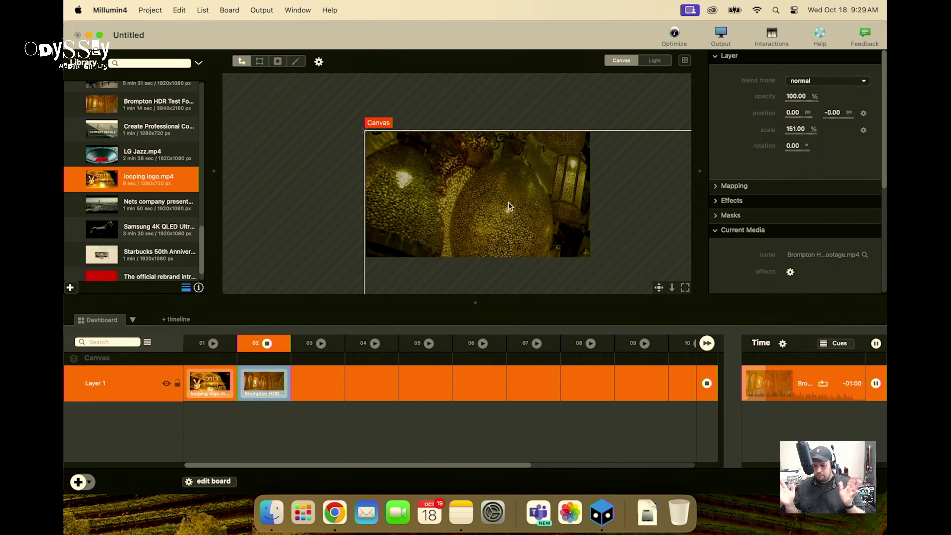
Step: Constrain the layer to 1920 × 1080 pixels and move it back over the canvas
{"action": "left_click_drag", "start_coordinate": [507, 184], "coordinate": [416, 131]}
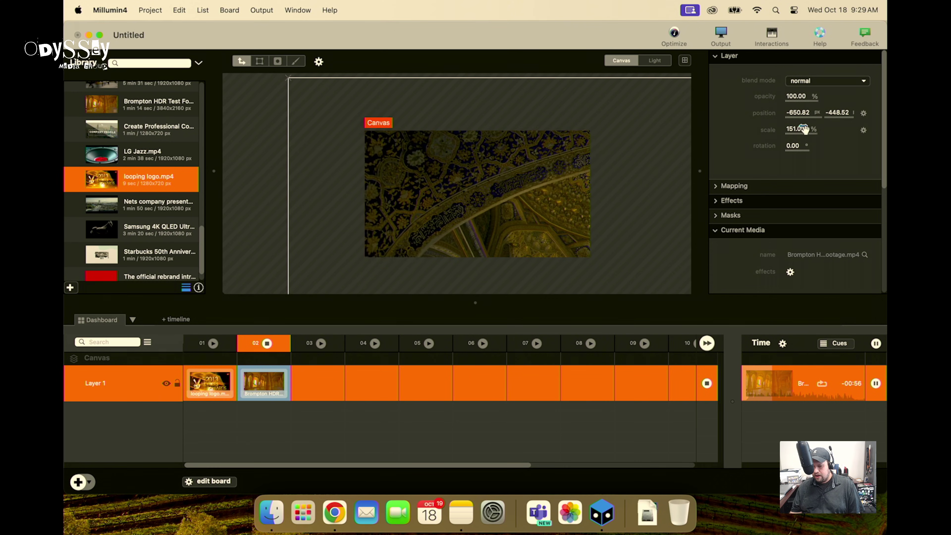
{"action": "left_click", "coordinate": [864, 131]}
{"action": "left_click", "coordinate": [787, 131]}
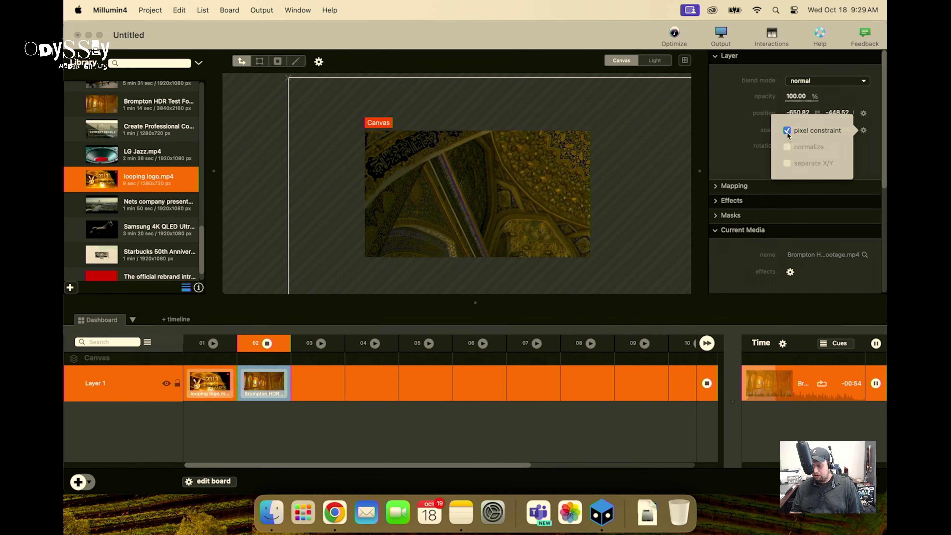
{"action": "left_click", "coordinate": [743, 150]}
{"action": "left_click", "coordinate": [797, 131]}
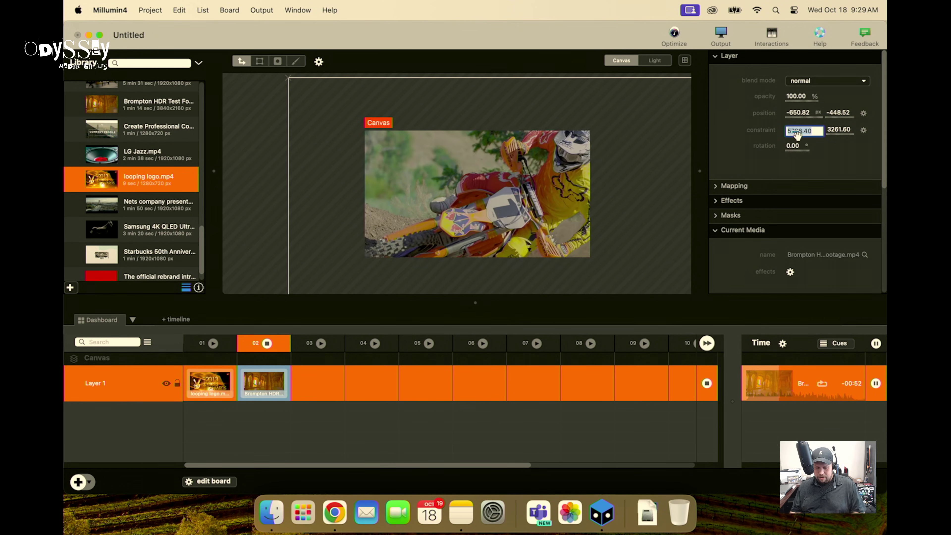
{"action": "type", "text": "1920"}
{"action": "key", "text": "Tab"}
{"action": "type", "text": "1080"}
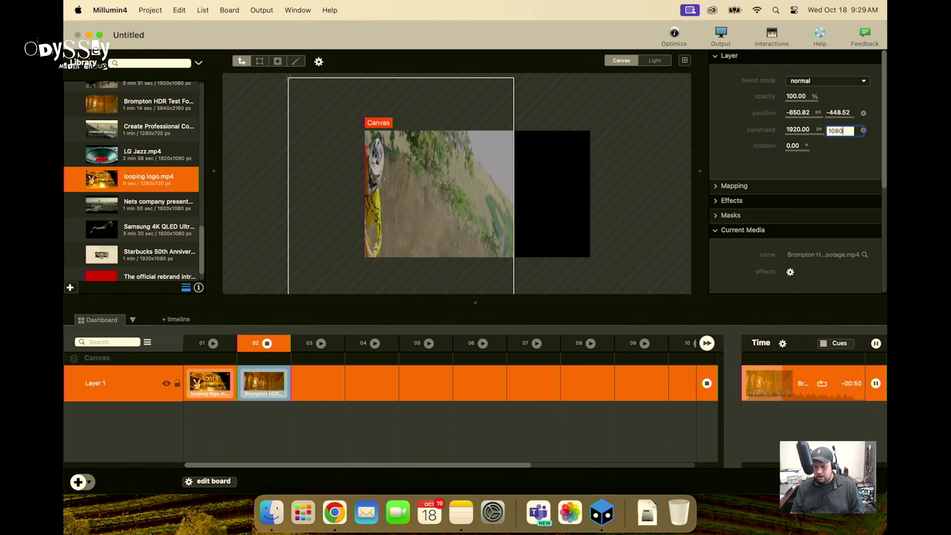
{"action": "key", "text": "Return"}
{"action": "left_click_drag", "start_coordinate": [505, 154], "coordinate": [583, 204]}
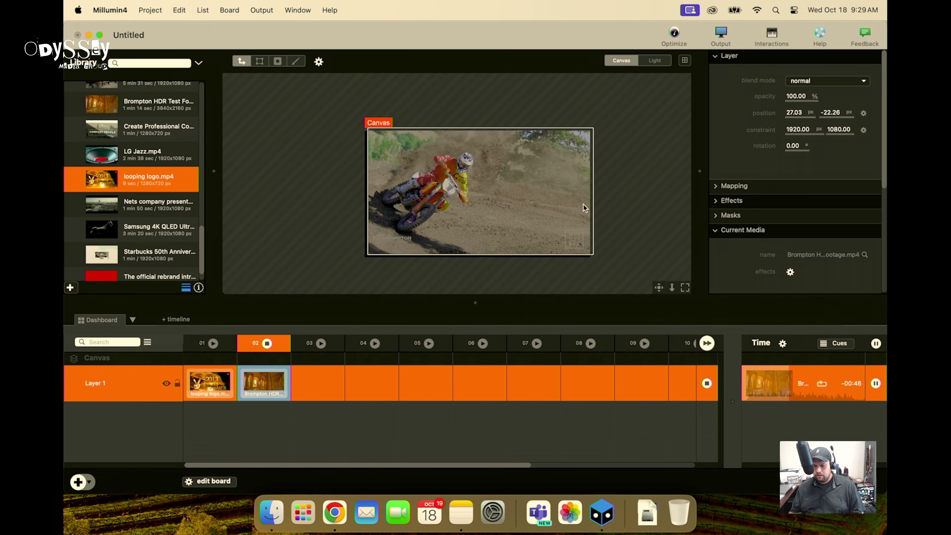
Step: Set Layer 1's position to X 0, Y 0, then delete it and add a fresh empty layer
{"action": "left_click", "coordinate": [213, 344]}
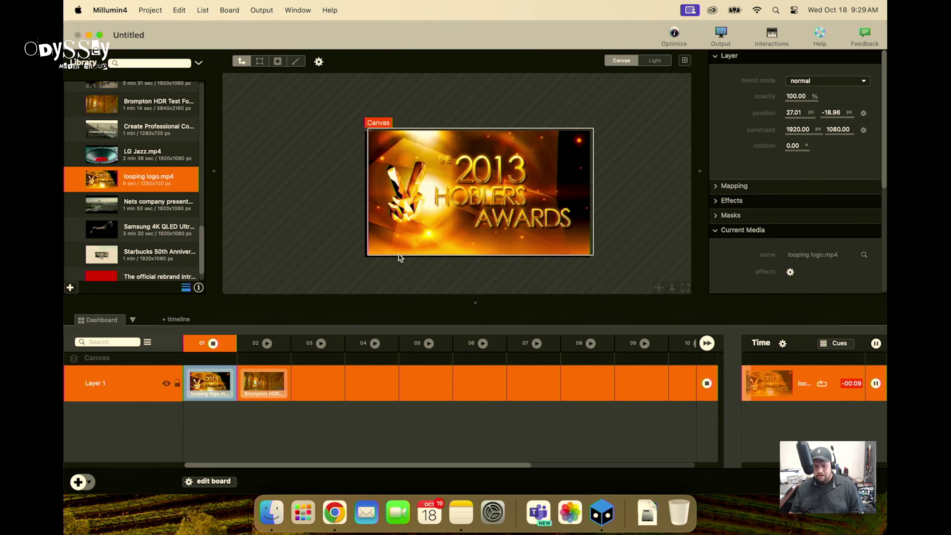
{"action": "left_click", "coordinate": [100, 416]}
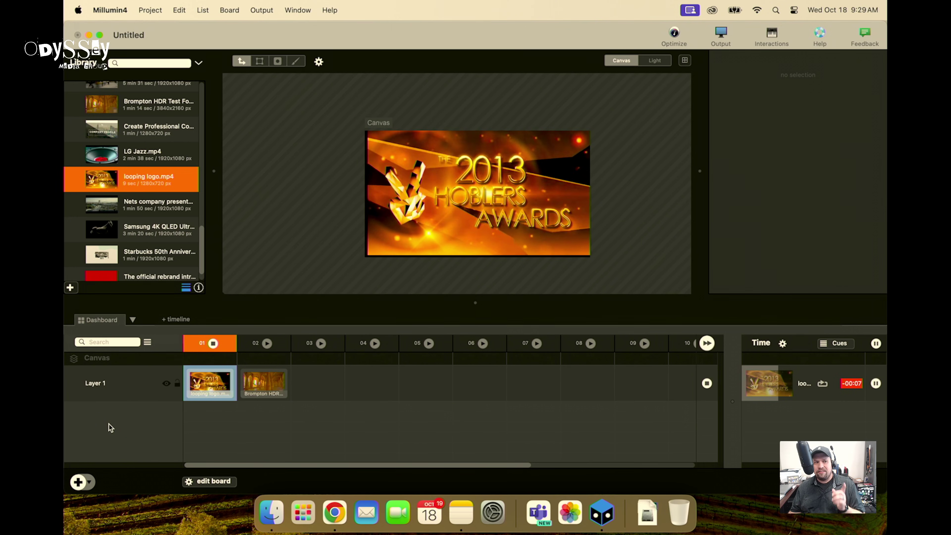
{"action": "left_click", "coordinate": [432, 200]}
{"action": "double_click", "coordinate": [794, 112]}
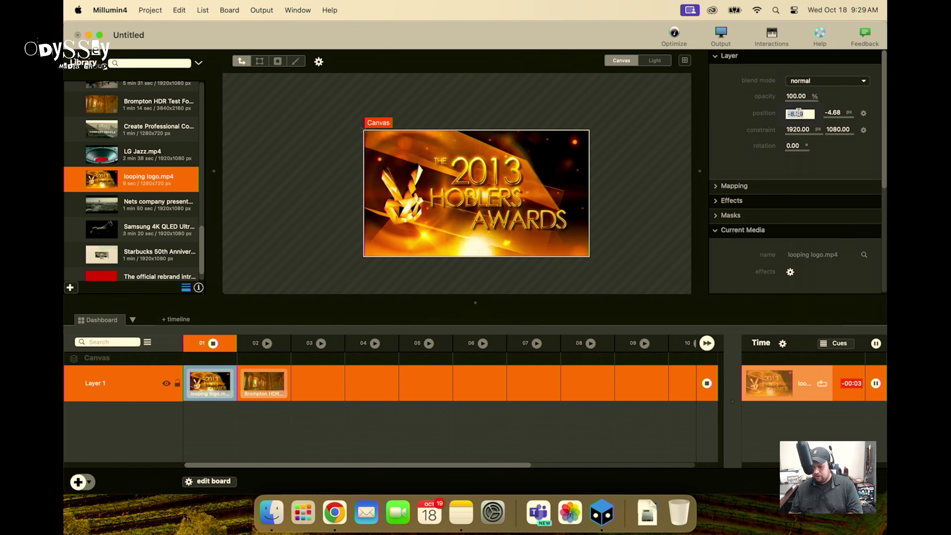
{"action": "type", "text": "0"}
{"action": "key", "text": "Return"}
{"action": "double_click", "coordinate": [833, 112]}
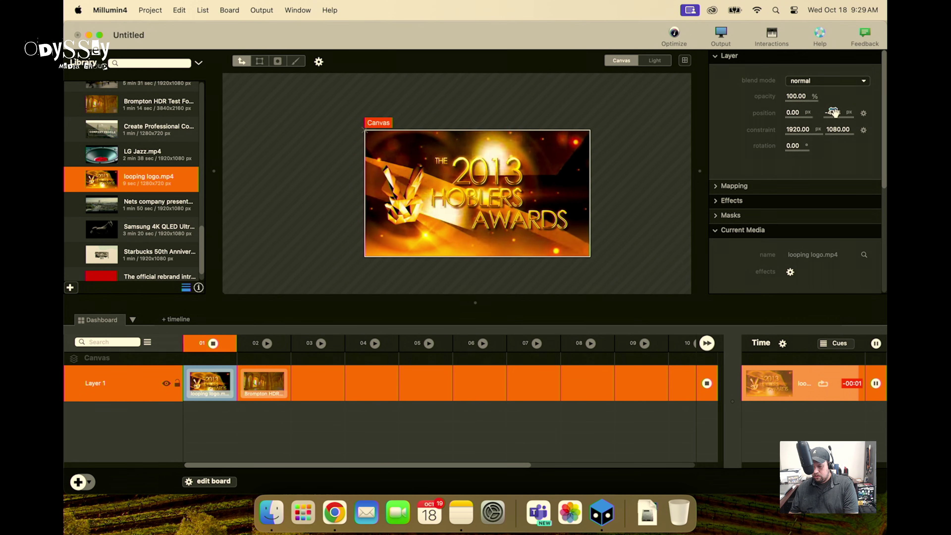
{"action": "type", "text": "0"}
{"action": "key", "text": "Return"}
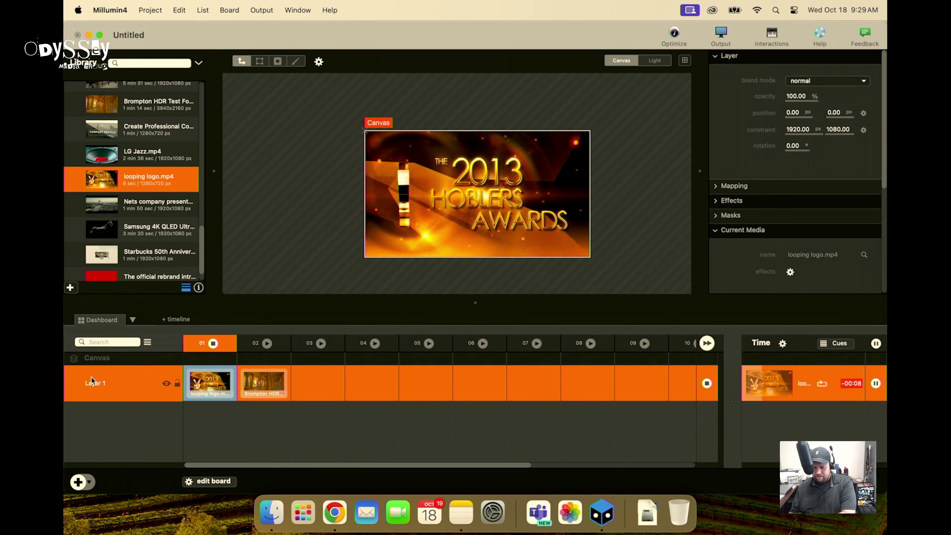
{"action": "key", "text": "BackSpace"}
{"action": "left_click", "coordinate": [78, 482]}
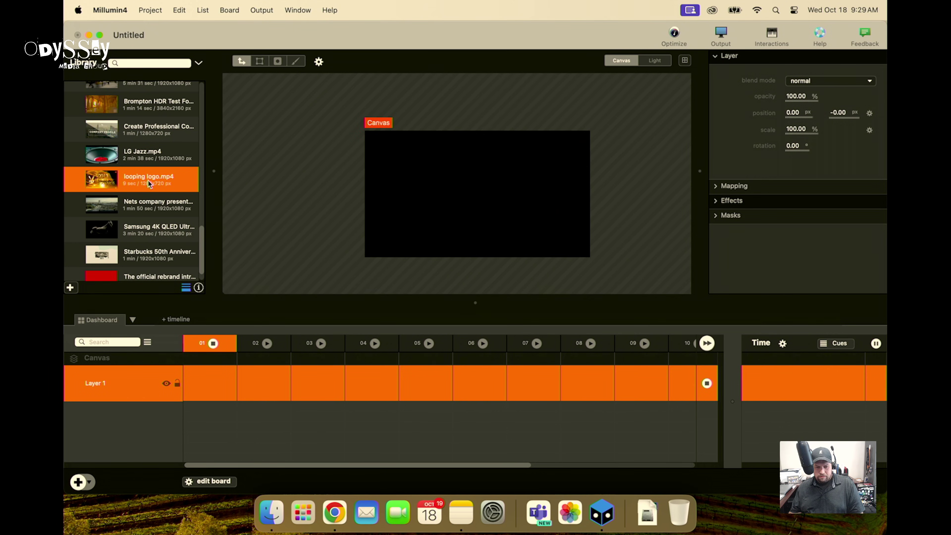
Step: Place looping logo.mp4 in Layer 1 column 01, play it and scale it up to fill the canvas
{"action": "left_click_drag", "start_coordinate": [149, 184], "coordinate": [212, 386]}
{"action": "left_click", "coordinate": [212, 343]}
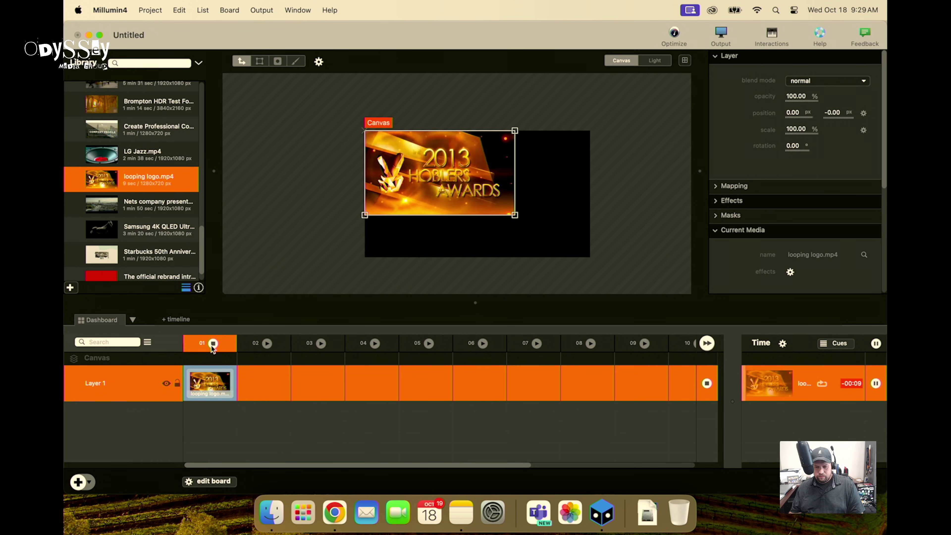
{"action": "left_click_drag", "start_coordinate": [803, 129], "coordinate": [831, 132]}
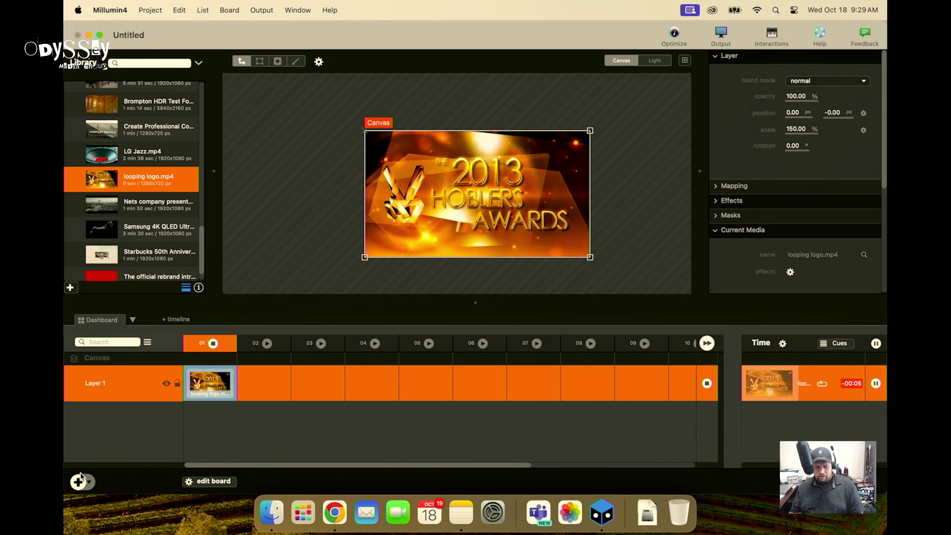
Step: Add Layer 2 playing the Brompton HDR clip in column 02, resized to 52% and aligned to the canvas
{"action": "left_click", "coordinate": [78, 482]}
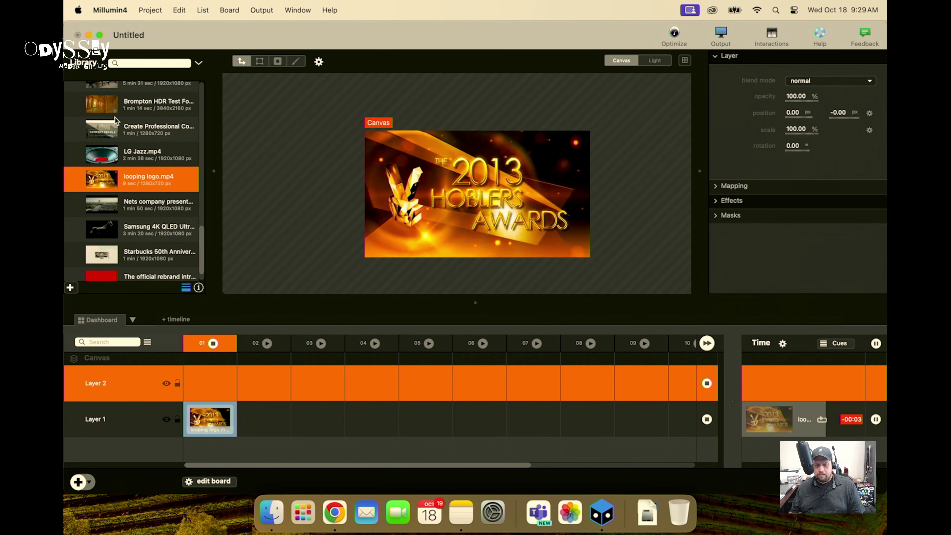
{"action": "left_click_drag", "start_coordinate": [112, 108], "coordinate": [248, 384]}
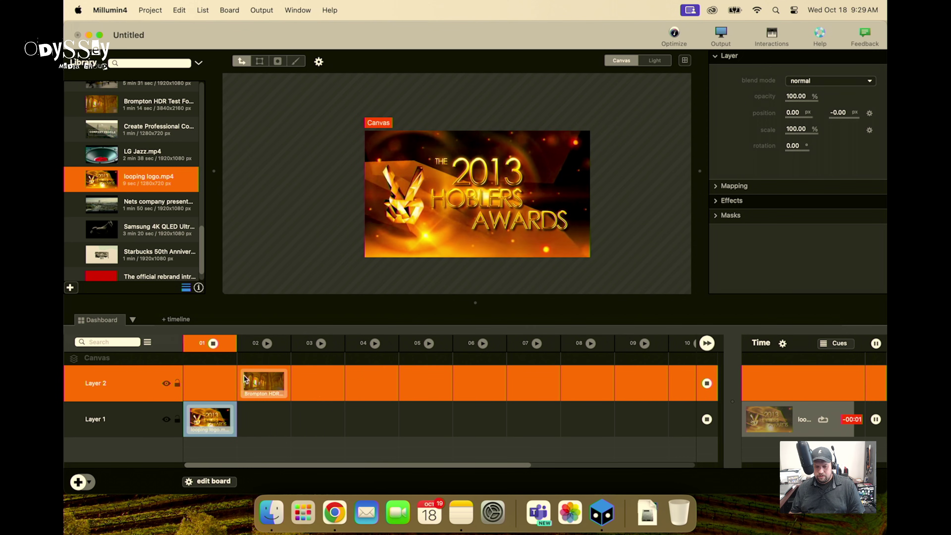
{"action": "left_click", "coordinate": [266, 345]}
{"action": "left_click_drag", "start_coordinate": [423, 232], "coordinate": [395, 194]}
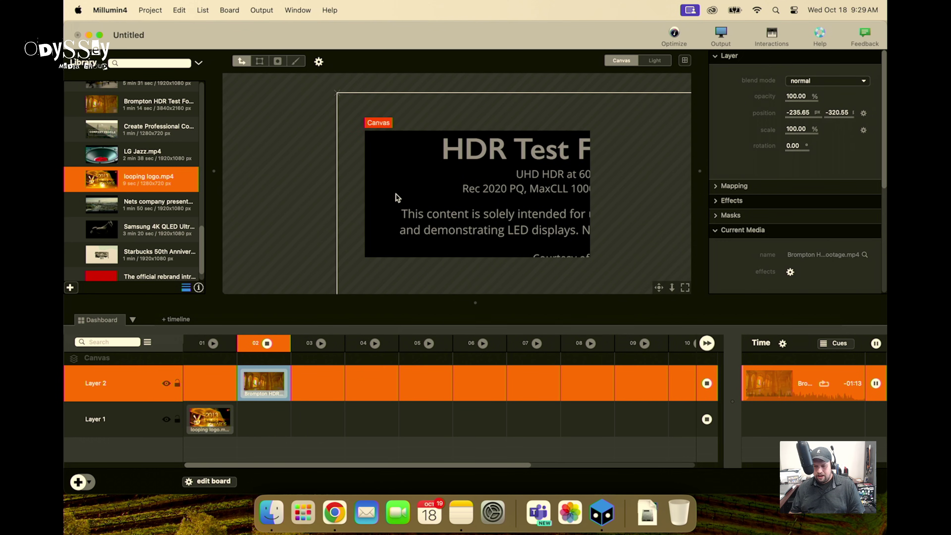
{"action": "left_click_drag", "start_coordinate": [810, 130], "coordinate": [786, 130]}
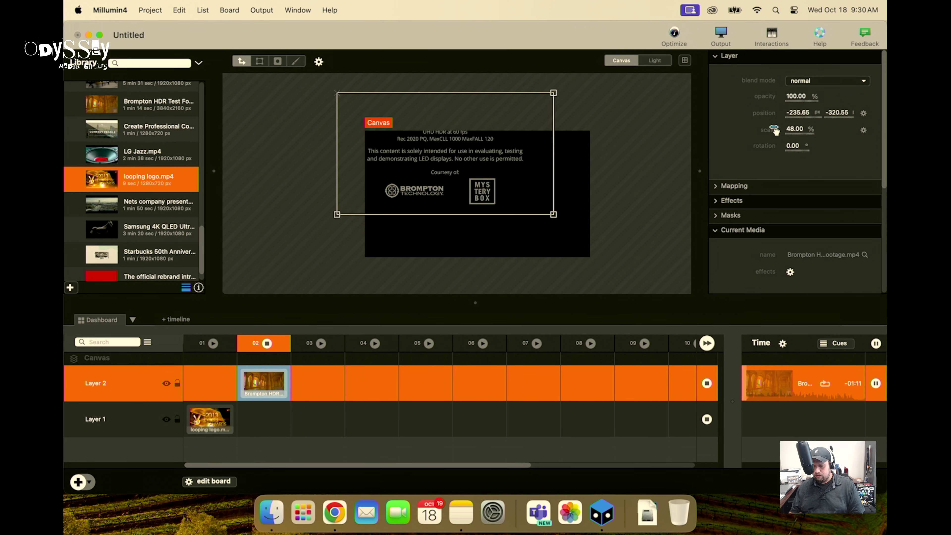
{"action": "left_click_drag", "start_coordinate": [536, 153], "coordinate": [486, 198]}
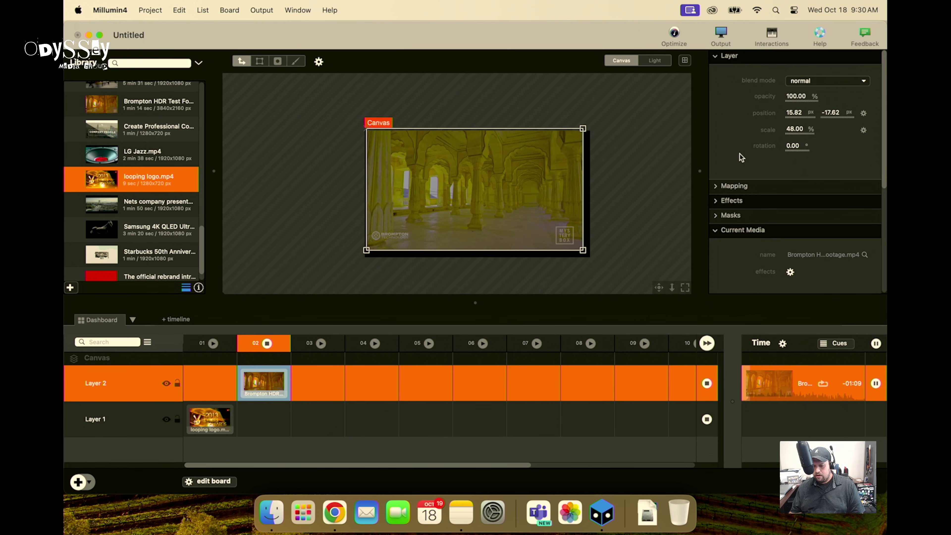
{"action": "left_click_drag", "start_coordinate": [796, 131], "coordinate": [754, 145]}
{"action": "left_click_drag", "start_coordinate": [534, 200], "coordinate": [535, 199]}
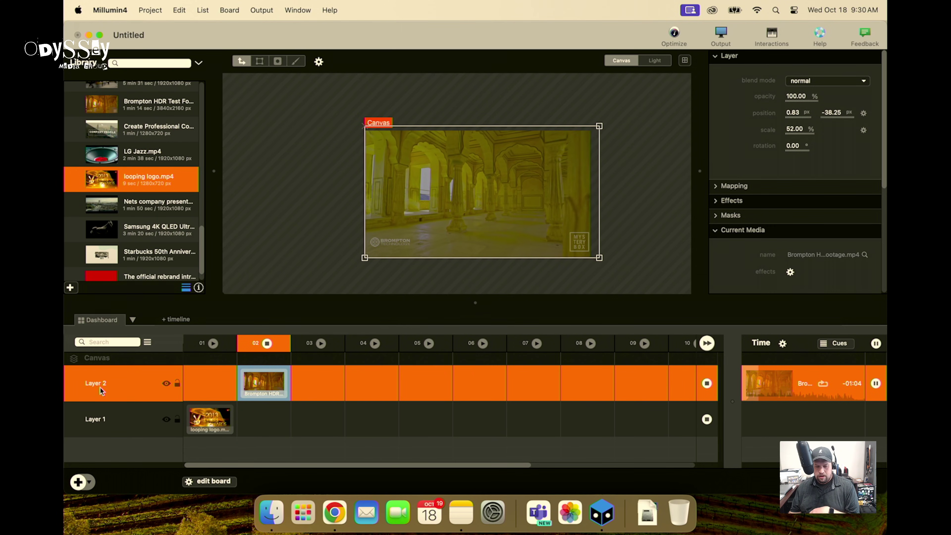
Step: Delete Layer 2, give Layer 1 a 1920 × 1080 pixel constraint and play column 01
{"action": "key", "text": "BackSpace"}
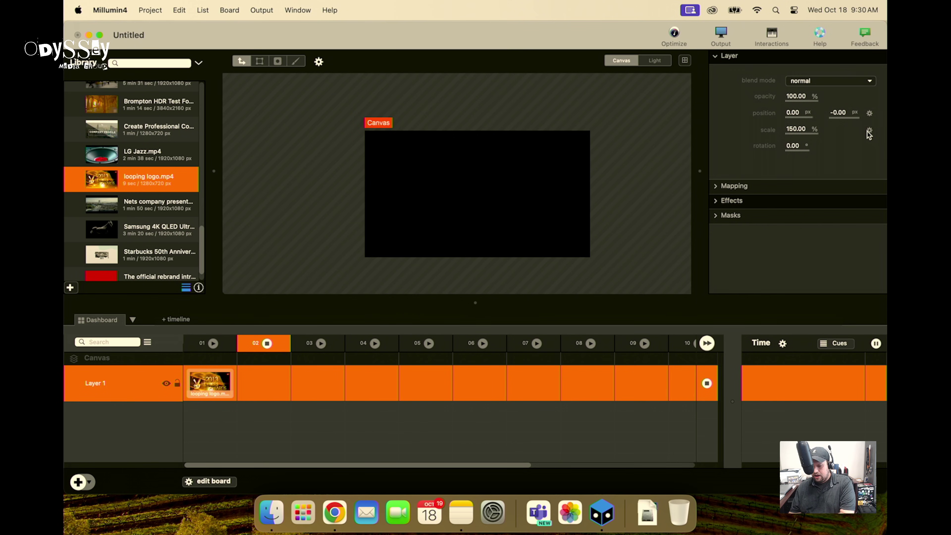
{"action": "left_click", "coordinate": [870, 131]}
{"action": "left_click", "coordinate": [793, 130]}
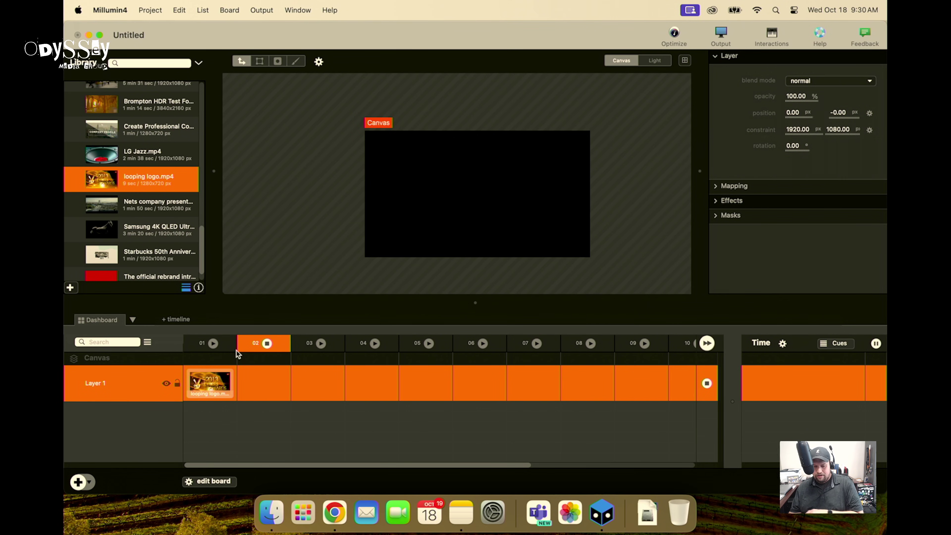
{"action": "left_click", "coordinate": [213, 343]}
Step: Add the Nets company clip to columns 02 and 03, replay column 01, then delete Layer 1
{"action": "left_click_drag", "start_coordinate": [150, 204], "coordinate": [322, 362]}
{"action": "left_click", "coordinate": [268, 344]}
{"action": "left_click", "coordinate": [321, 344]}
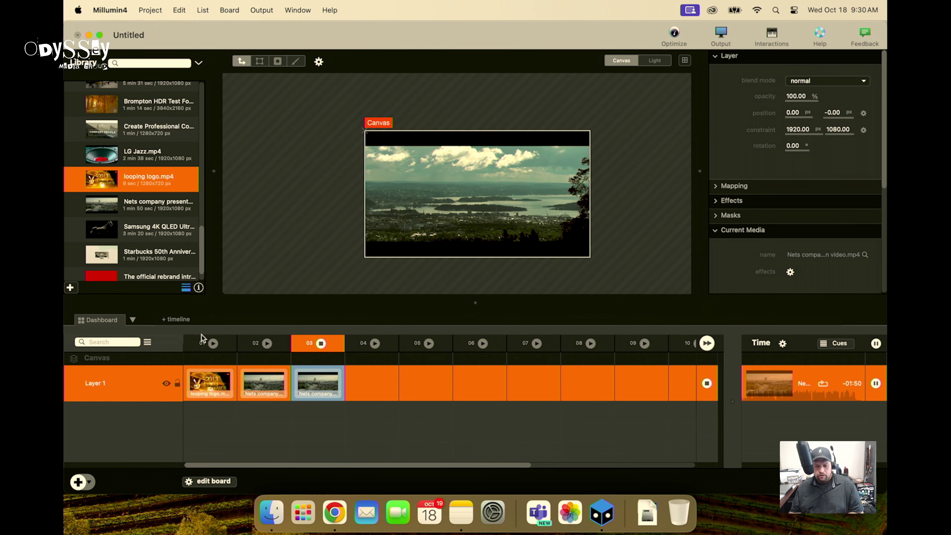
{"action": "left_click", "coordinate": [212, 344]}
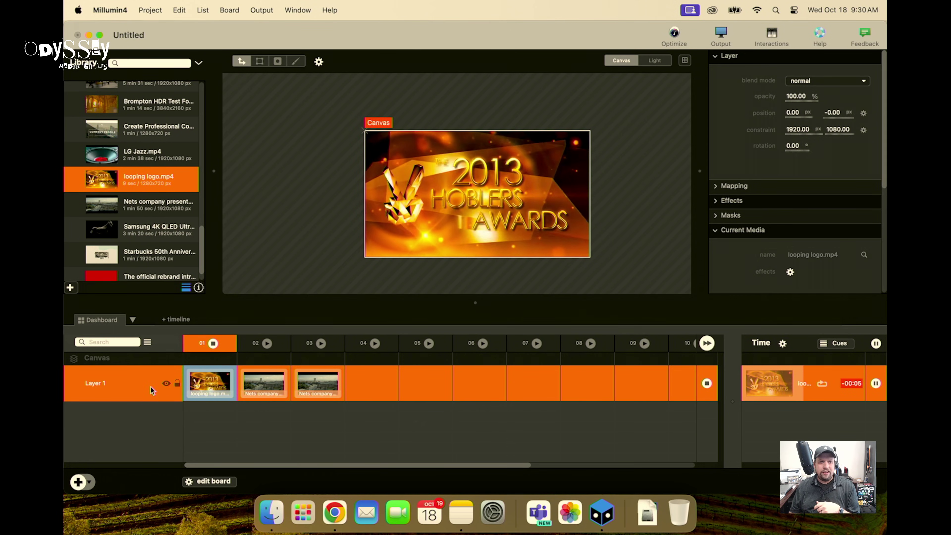
{"action": "key", "text": "Delete"}
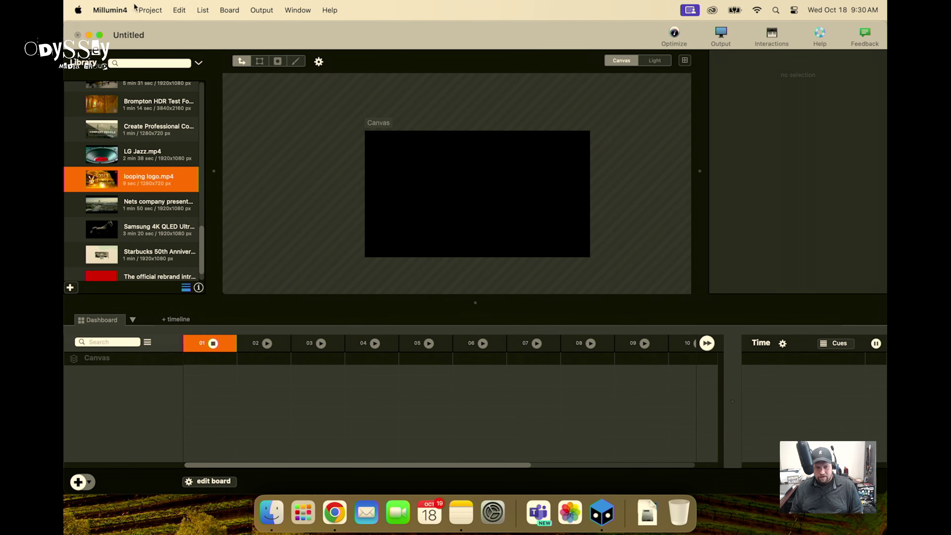
Step: Undo the deletion of Layer 1 with Edit > Undo and clear the selection
{"action": "left_click", "coordinate": [180, 11]}
{"action": "left_click", "coordinate": [185, 28]}
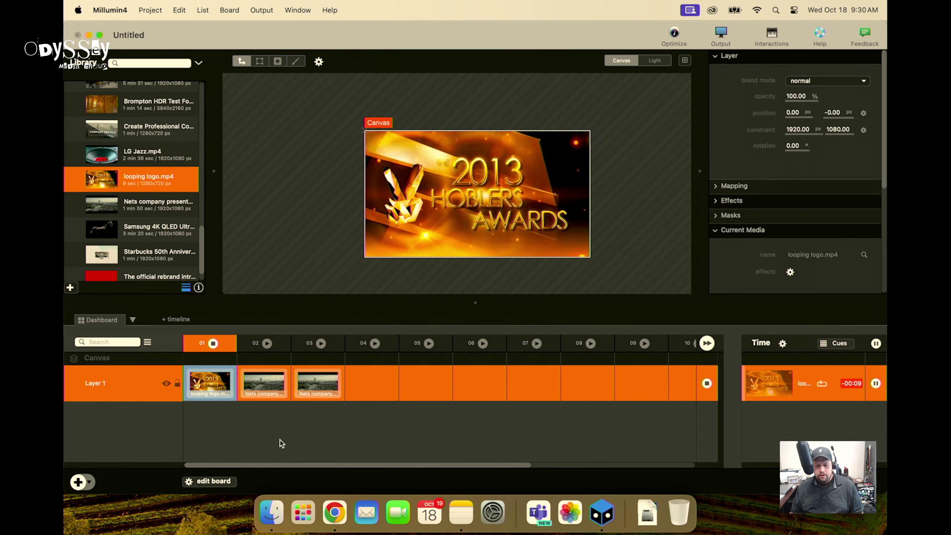
{"action": "left_click", "coordinate": [210, 433]}
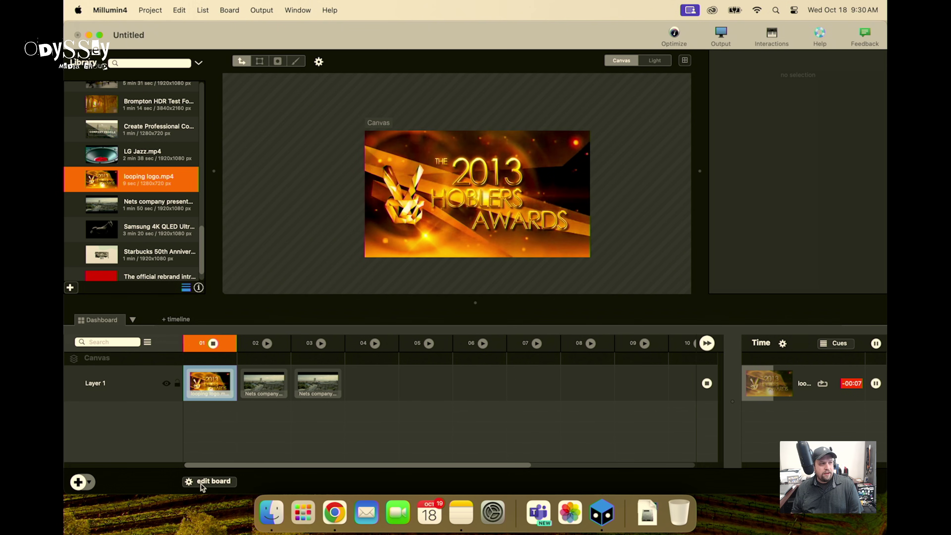
Step: In board editing mode, delete the Nets company and logo clips from columns 01–03
{"action": "left_click", "coordinate": [207, 481]}
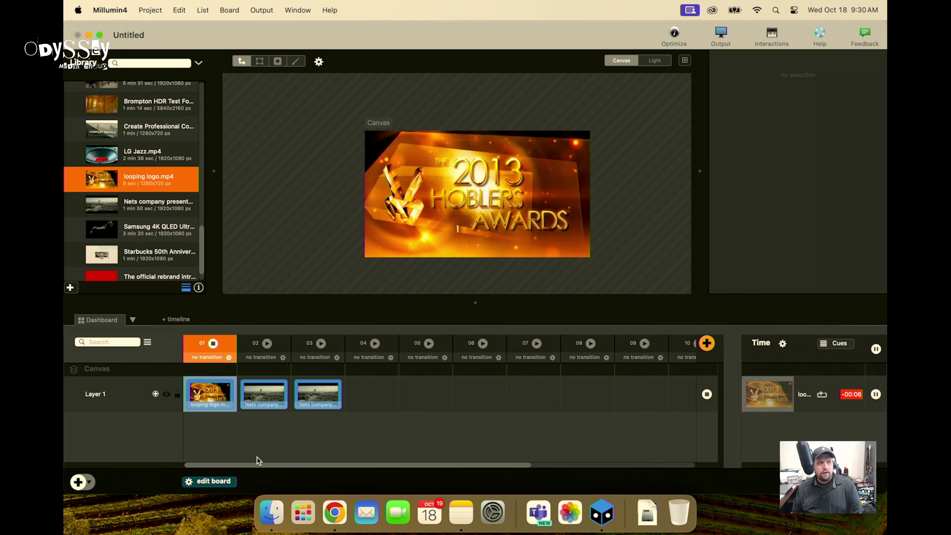
{"action": "left_click", "coordinate": [274, 373]}
{"action": "left_click", "coordinate": [267, 401]}
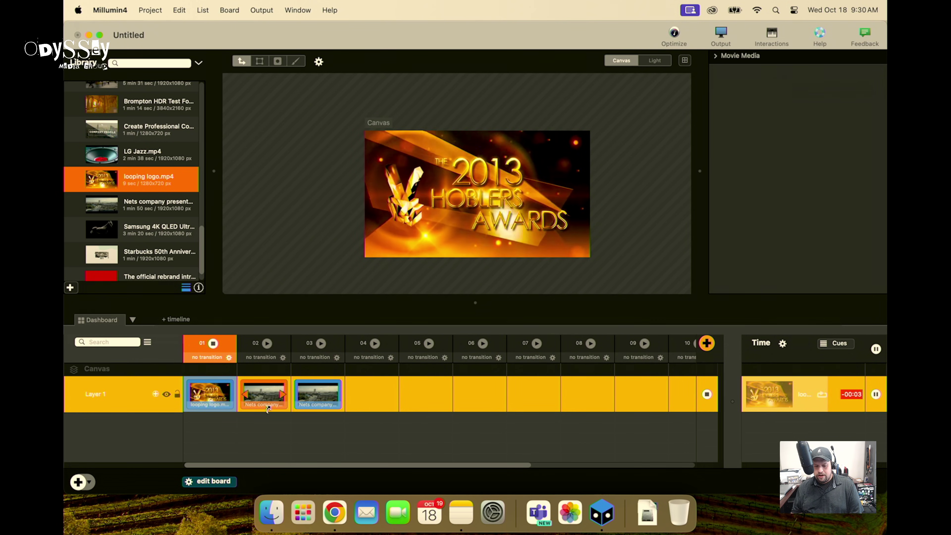
{"action": "key", "text": "Delete"}
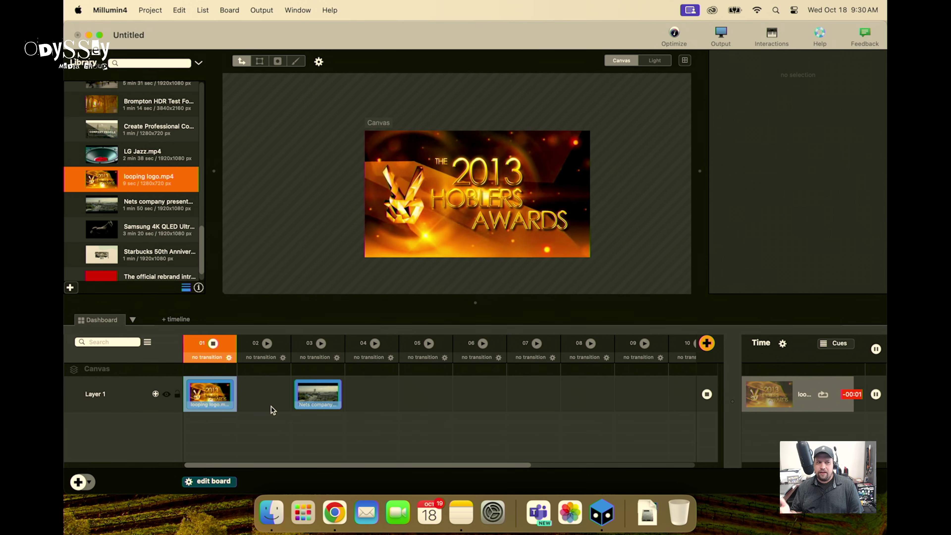
{"action": "left_click", "coordinate": [206, 481]}
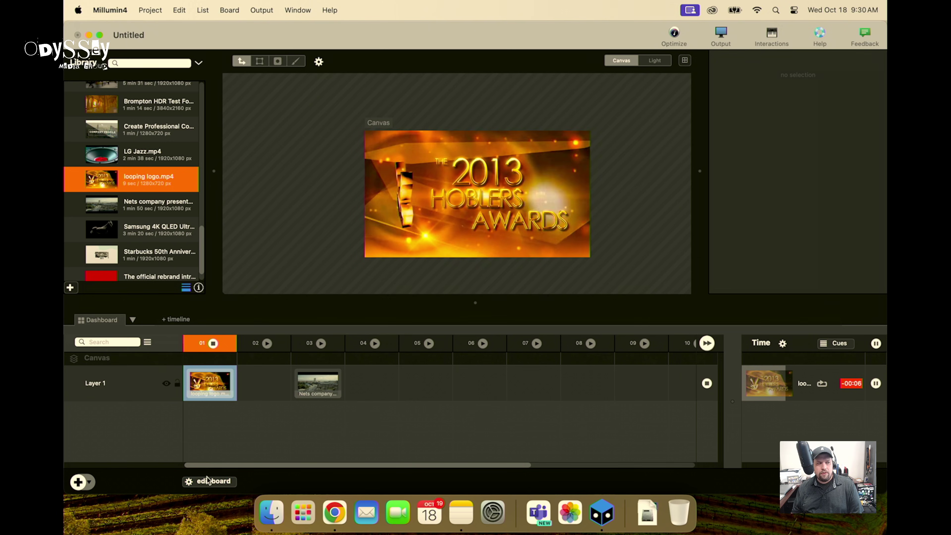
{"action": "left_click", "coordinate": [321, 384]}
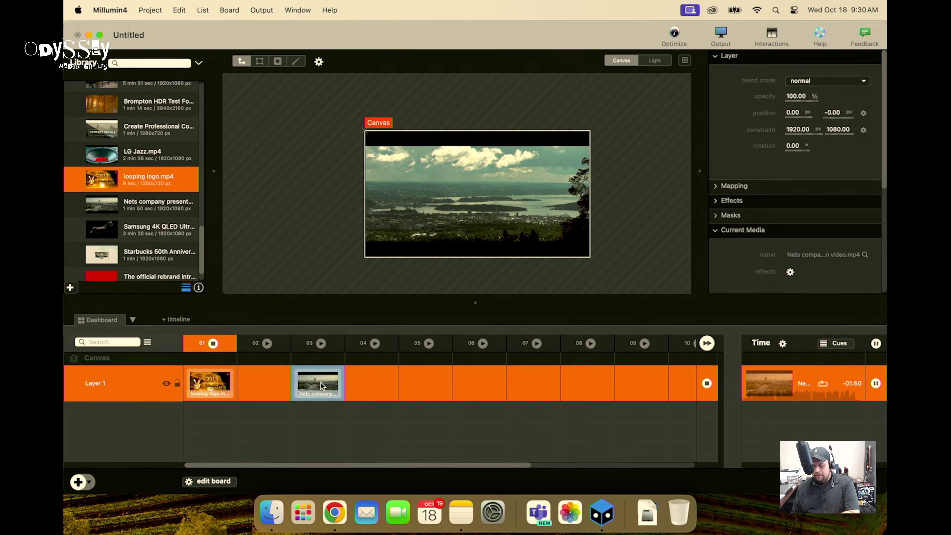
{"action": "left_click", "coordinate": [210, 481]}
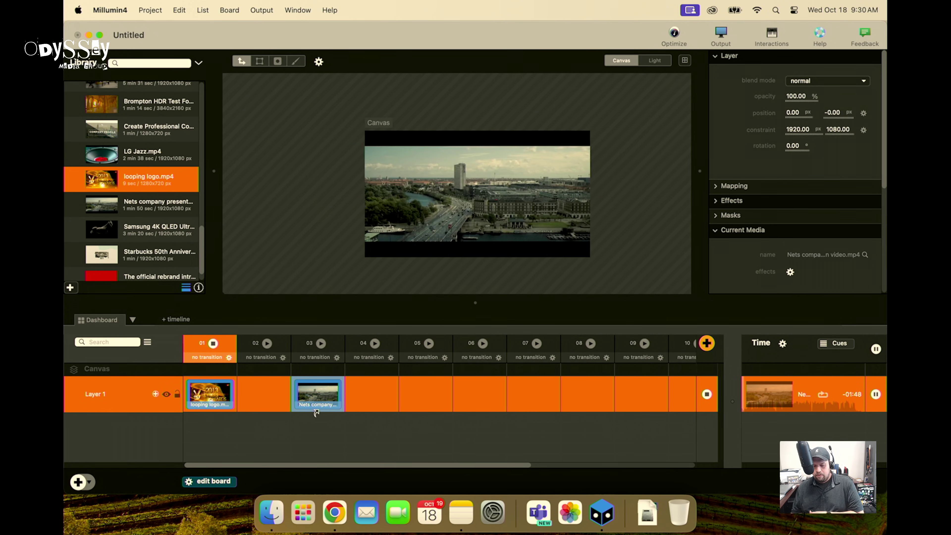
{"action": "left_click_drag", "start_coordinate": [316, 412], "coordinate": [219, 455]}
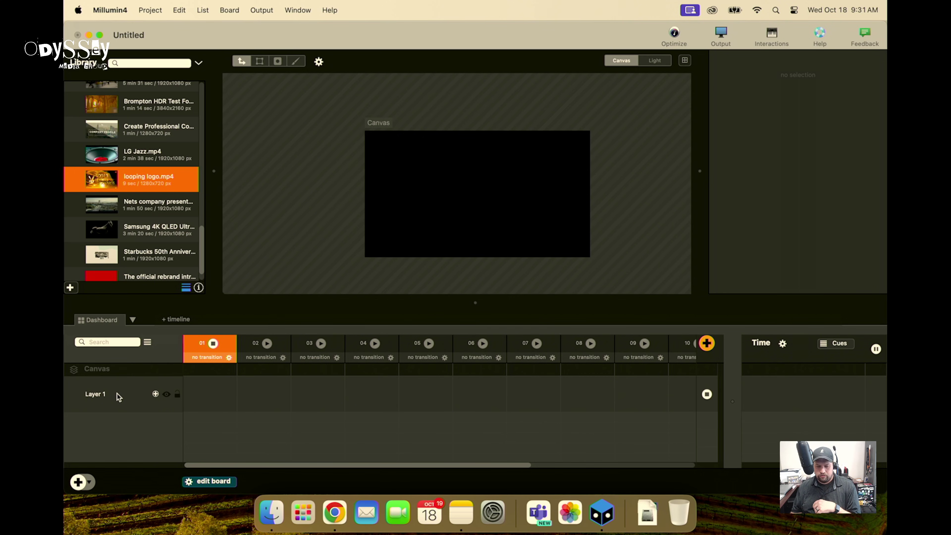
{"action": "left_click", "coordinate": [204, 482]}
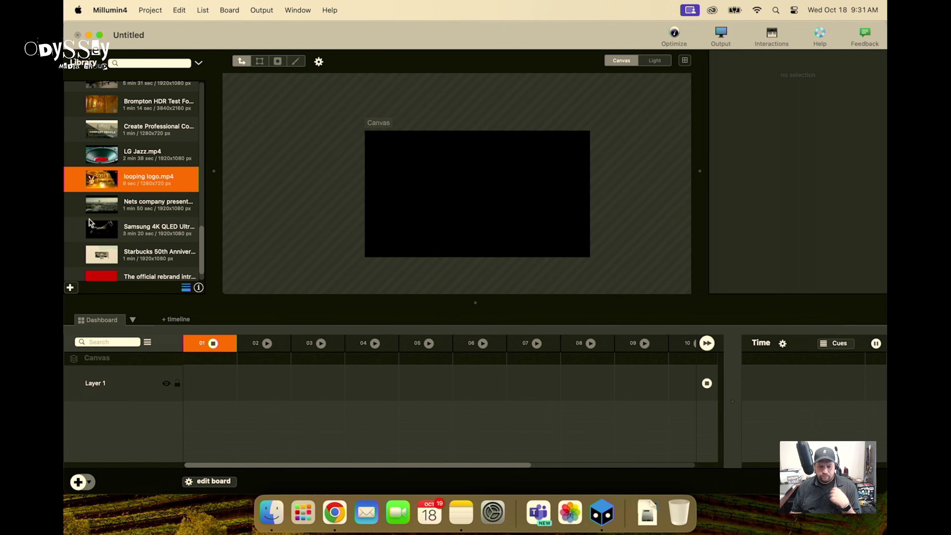
Step: Place upward-lasers.mov, sportex.mov and psychadelic-travels in columns 01–03 and play column 01
{"action": "scroll", "coordinate": [125, 234], "scroll_direction": "down", "scroll_amount": 10}
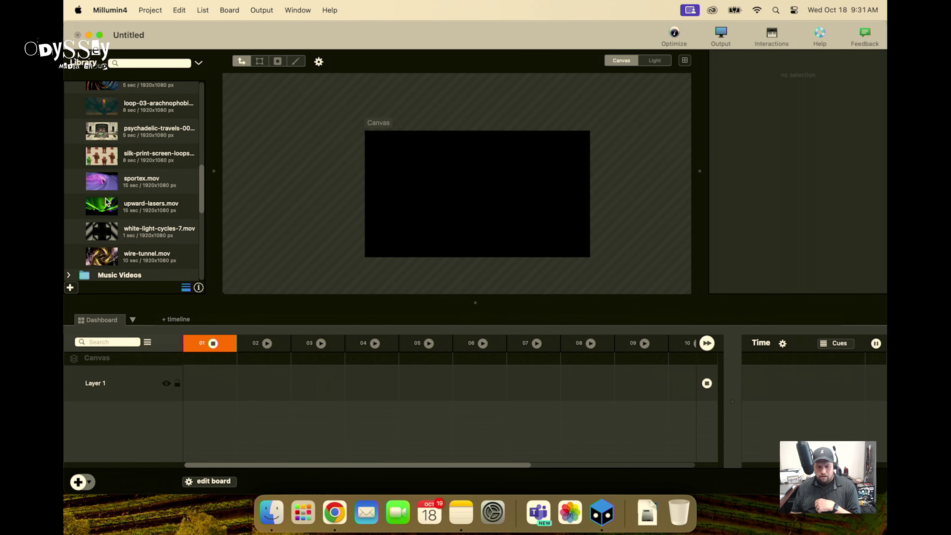
{"action": "left_click_drag", "start_coordinate": [106, 203], "coordinate": [231, 396]}
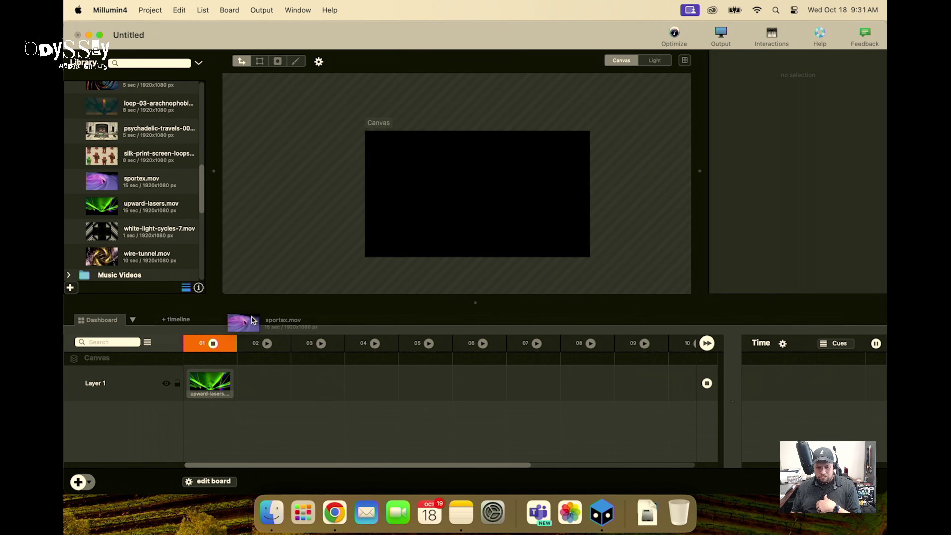
{"action": "left_click_drag", "start_coordinate": [252, 320], "coordinate": [261, 371]}
{"action": "left_click_drag", "start_coordinate": [230, 265], "coordinate": [303, 380]}
{"action": "left_click", "coordinate": [213, 344]}
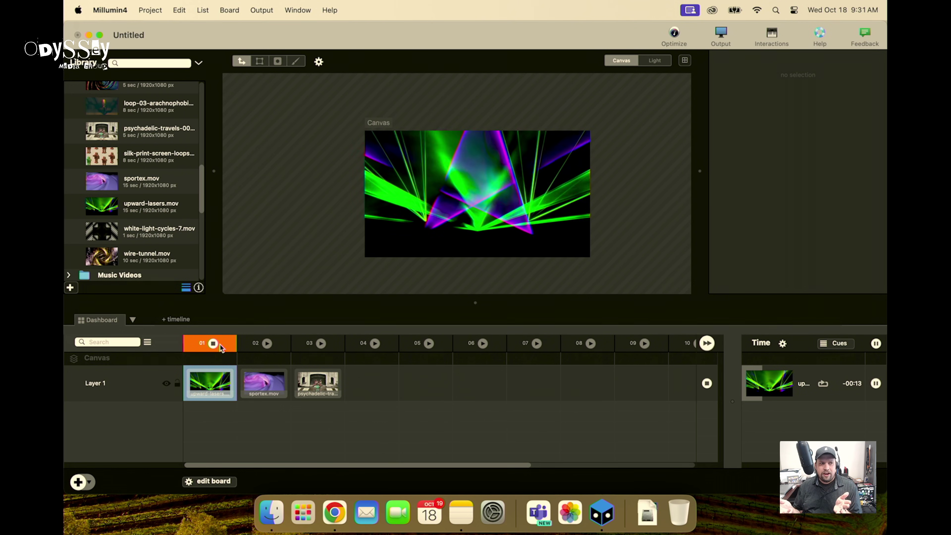
Step: Cycle playback through columns 01–03 with Space, end on column 02, and change sportex's loop mode
{"action": "key", "text": "space"}
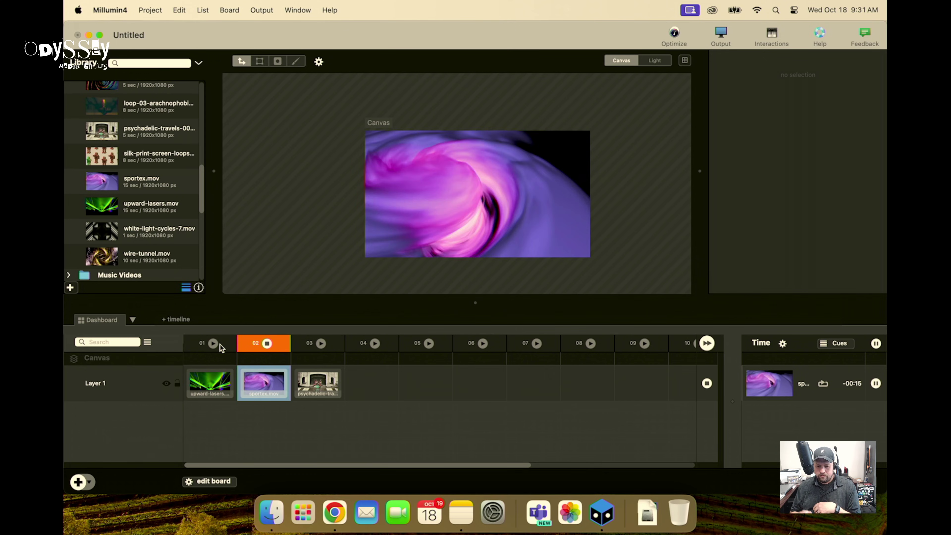
{"action": "key", "text": "space"}
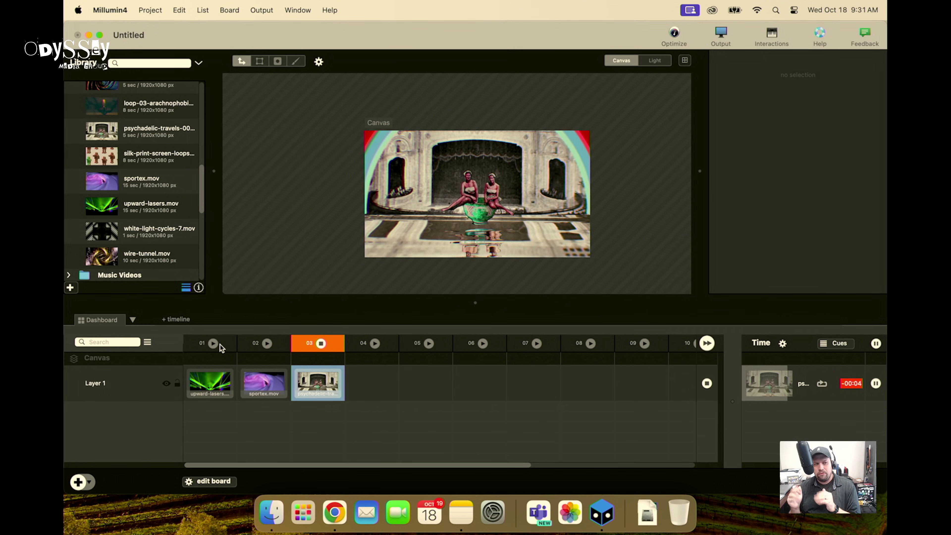
{"action": "left_click", "coordinate": [215, 344]}
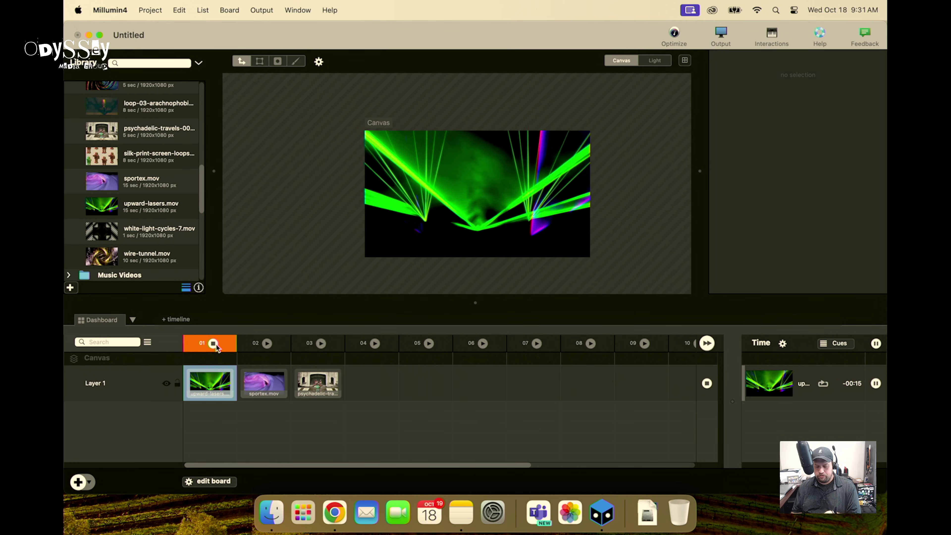
{"action": "key", "text": "space"}
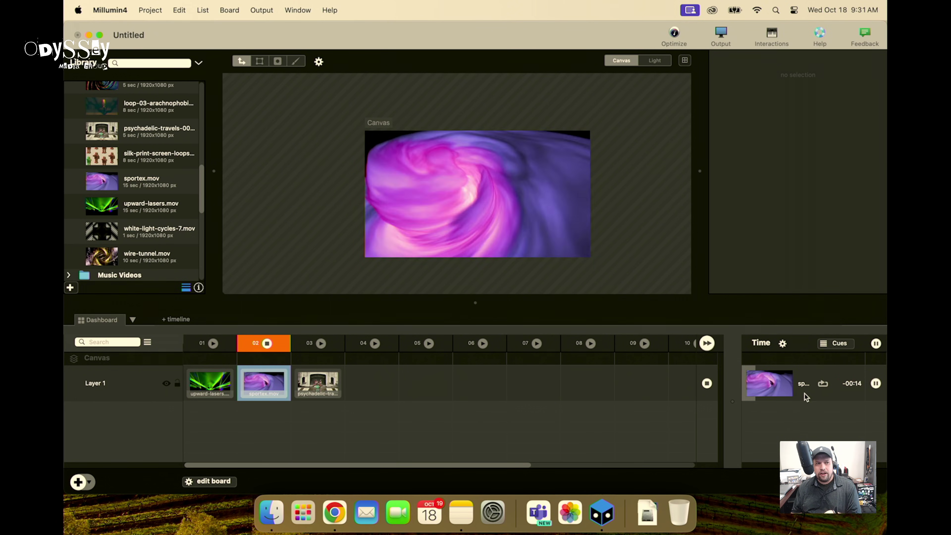
{"action": "left_click", "coordinate": [822, 384]}
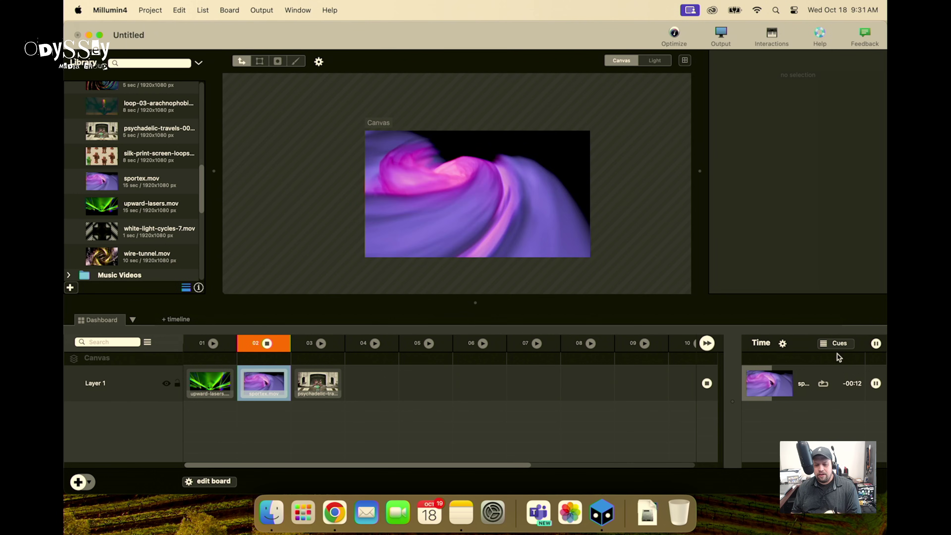
{"action": "left_click", "coordinate": [274, 386]}
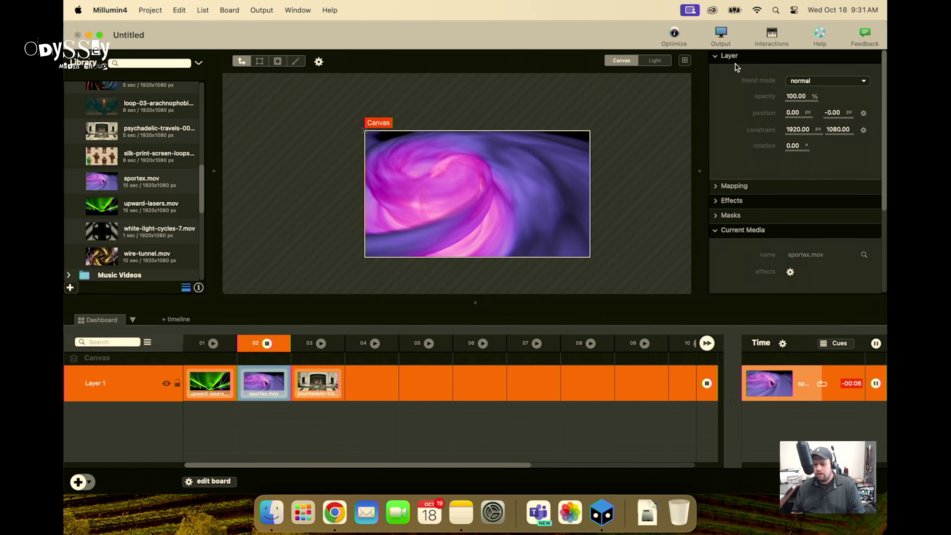
Step: Set sportex.mov's loop mode to Auto-follow and relaunch column 02 to test it
{"action": "scroll", "coordinate": [787, 169], "scroll_direction": "down", "scroll_amount": 4}
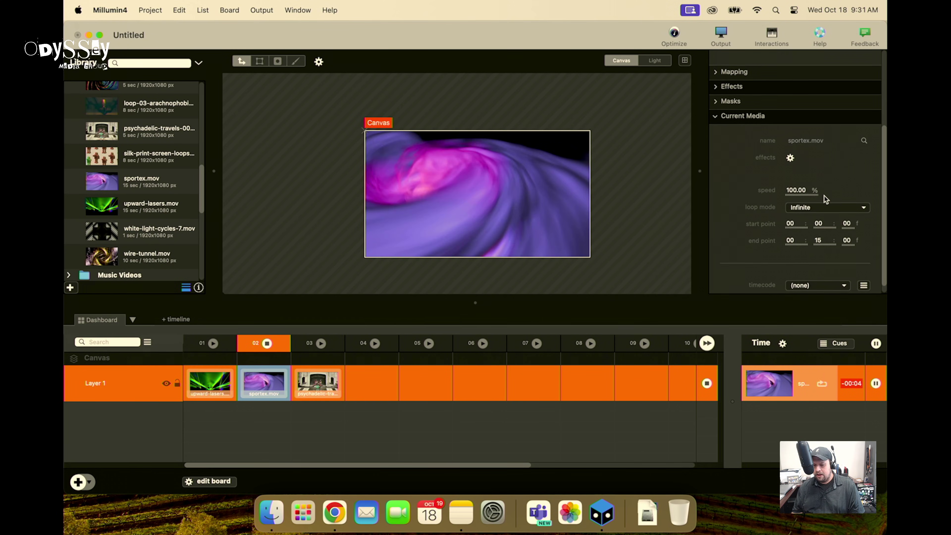
{"action": "left_click", "coordinate": [824, 204]}
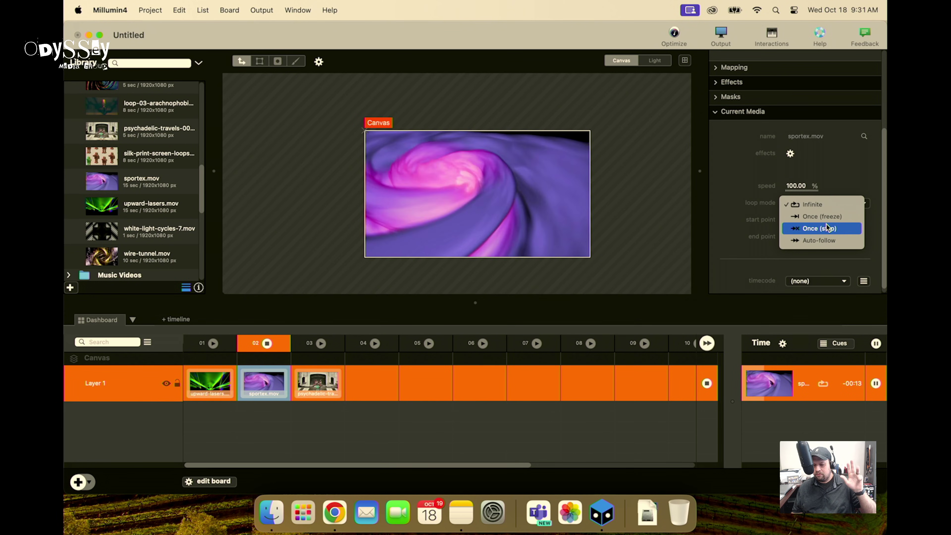
{"action": "left_click", "coordinate": [825, 241]}
{"action": "left_click", "coordinate": [269, 344]}
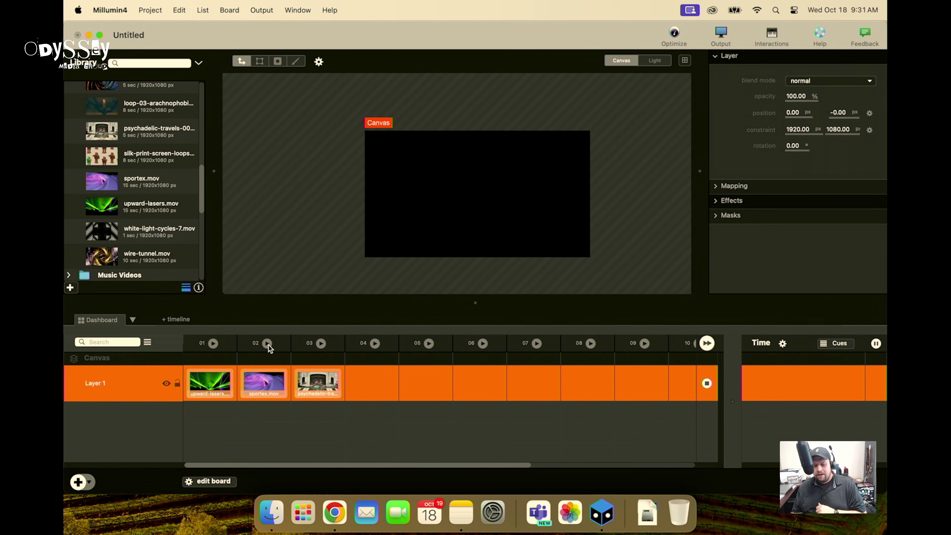
{"action": "left_click", "coordinate": [268, 345]}
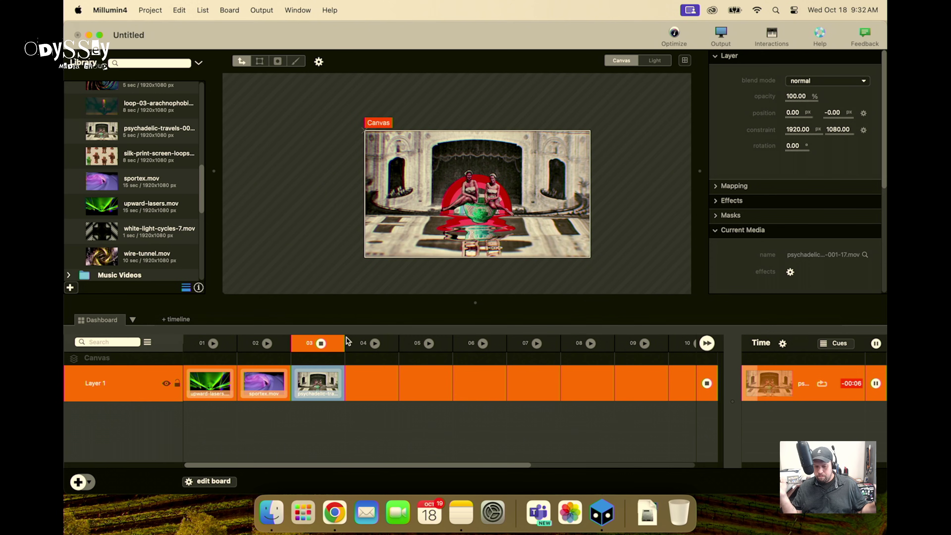
Step: Switch sportex.mov's loop mode back to Infinite, then deselect the clip
{"action": "left_click", "coordinate": [264, 382]}
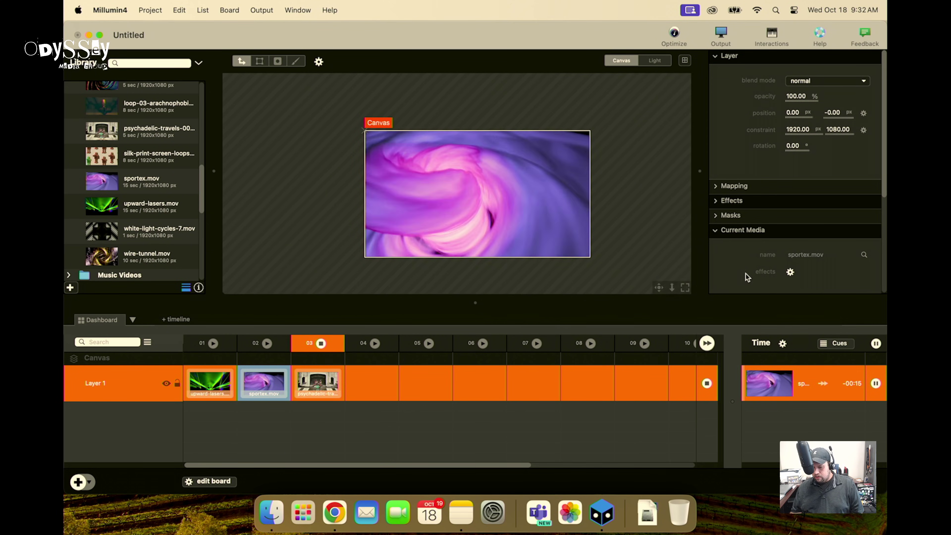
{"action": "scroll", "coordinate": [820, 266], "scroll_direction": "down", "scroll_amount": 3}
{"action": "left_click", "coordinate": [812, 264]}
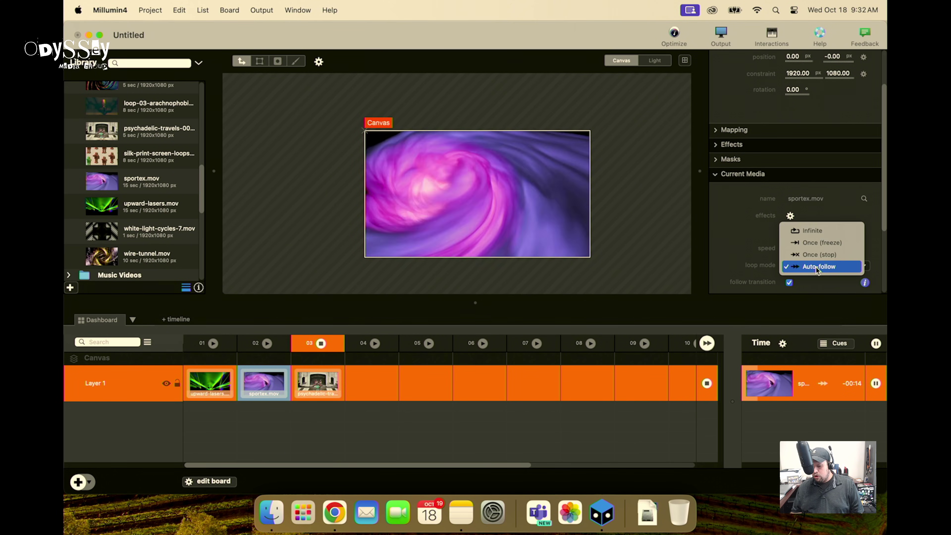
{"action": "left_click", "coordinate": [813, 232]}
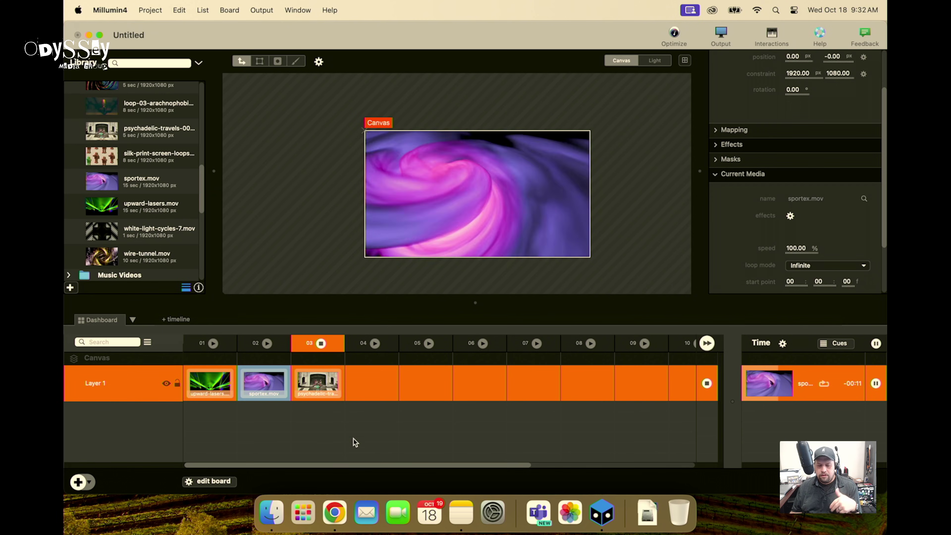
{"action": "left_click", "coordinate": [245, 359]}
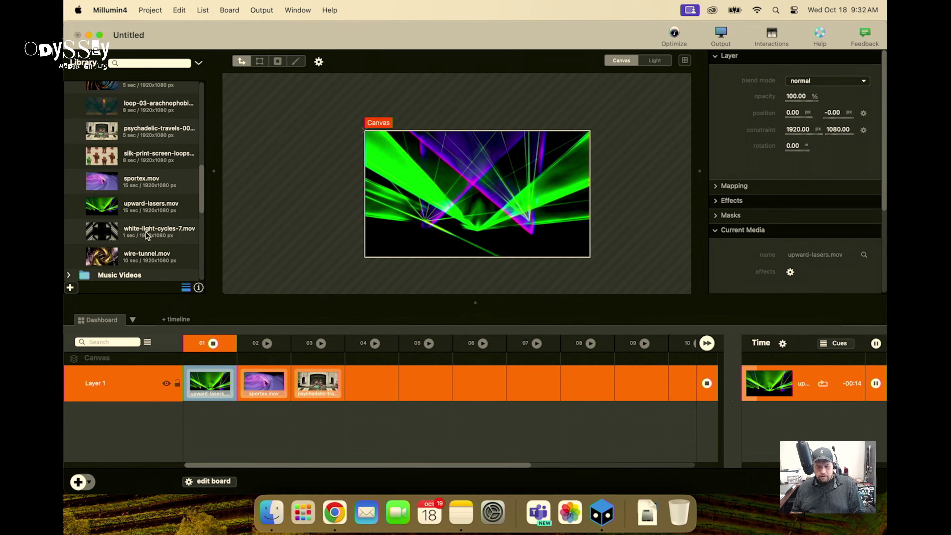
Step: Place white-light-cycles-7.mov in Layer 1's column 04, relaunch columns 01–02, and show the transition row
{"action": "left_click_drag", "start_coordinate": [146, 231], "coordinate": [378, 380]}
{"action": "left_click", "coordinate": [213, 344]}
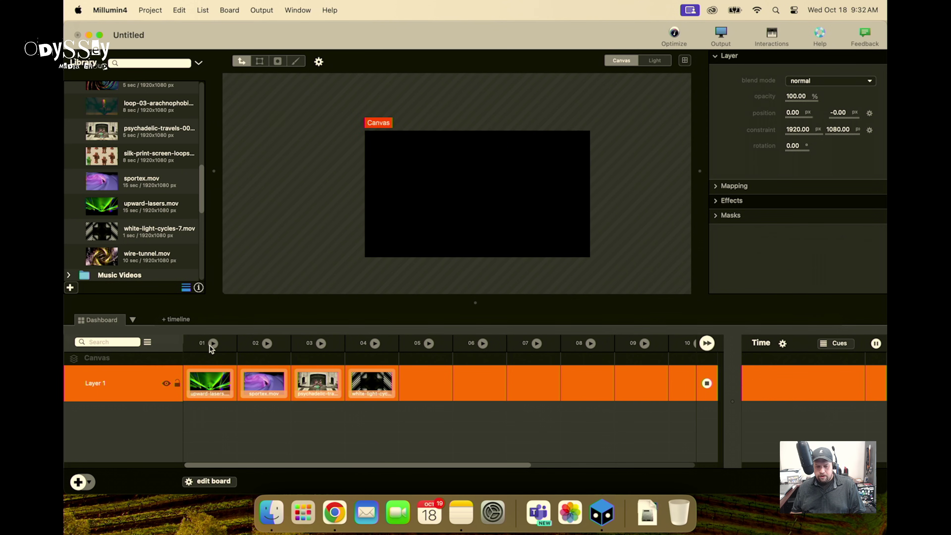
{"action": "key", "text": "Right"}
{"action": "key", "text": "Right"}
{"action": "key", "text": "Right"}
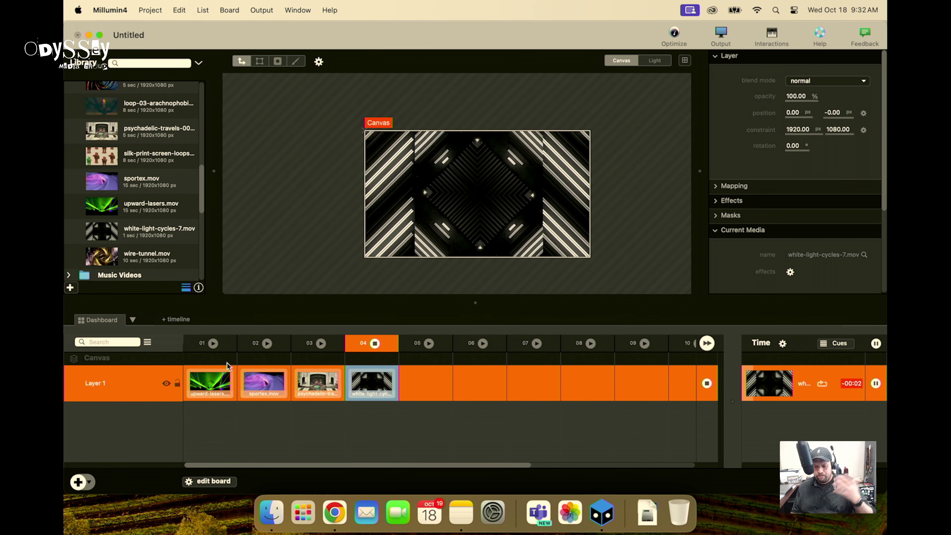
{"action": "left_click", "coordinate": [210, 482]}
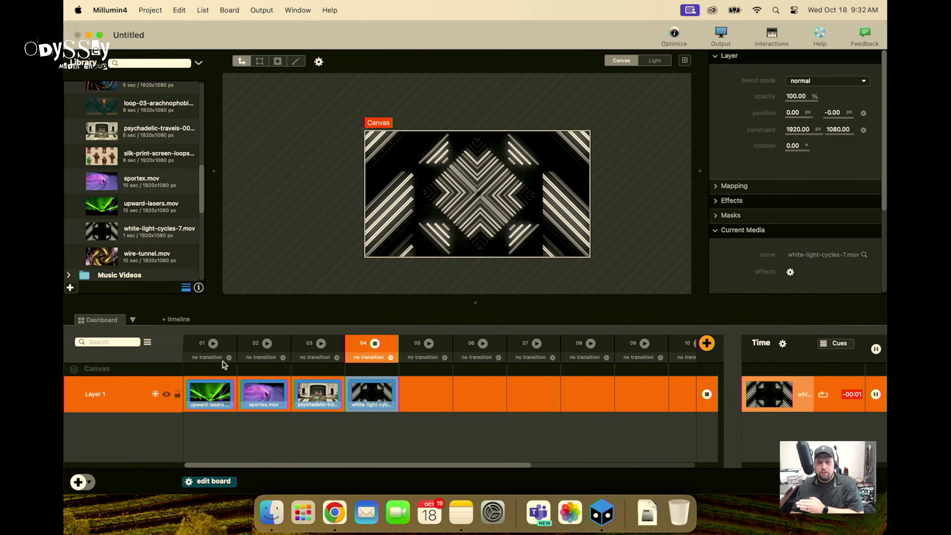
Step: Give columns 01 and 02 a smooth 1-second transition
{"action": "left_click", "coordinate": [230, 358]}
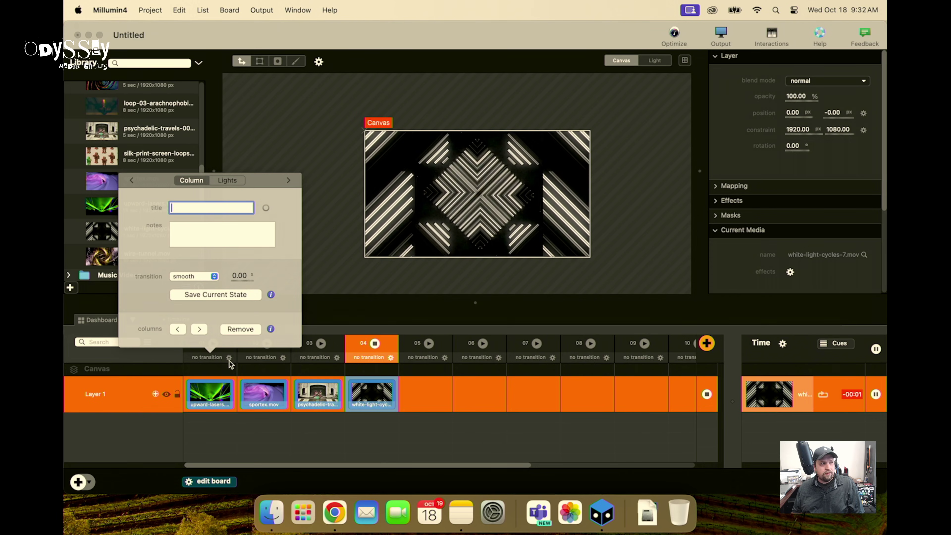
{"action": "left_click", "coordinate": [240, 277]}
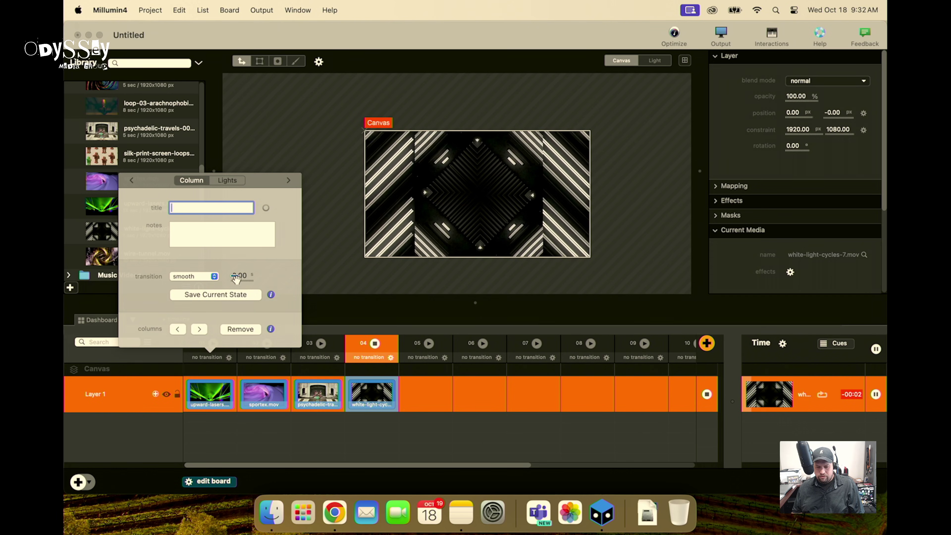
{"action": "type", "text": "1"}
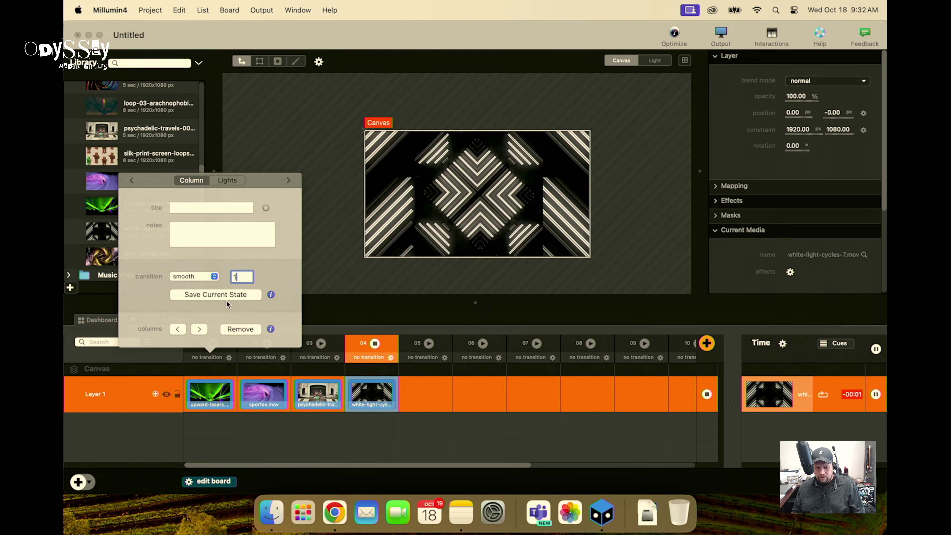
{"action": "left_click", "coordinate": [221, 295]}
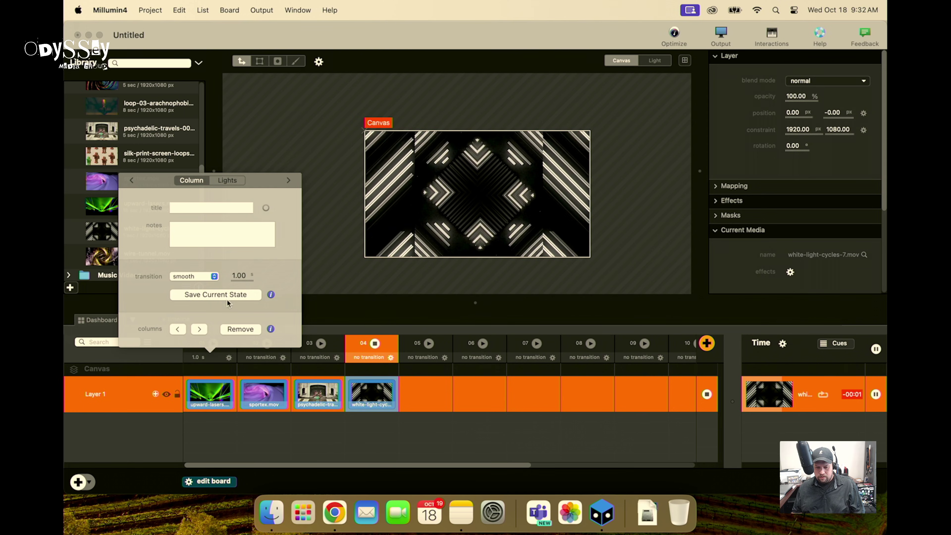
{"action": "left_click", "coordinate": [288, 180]}
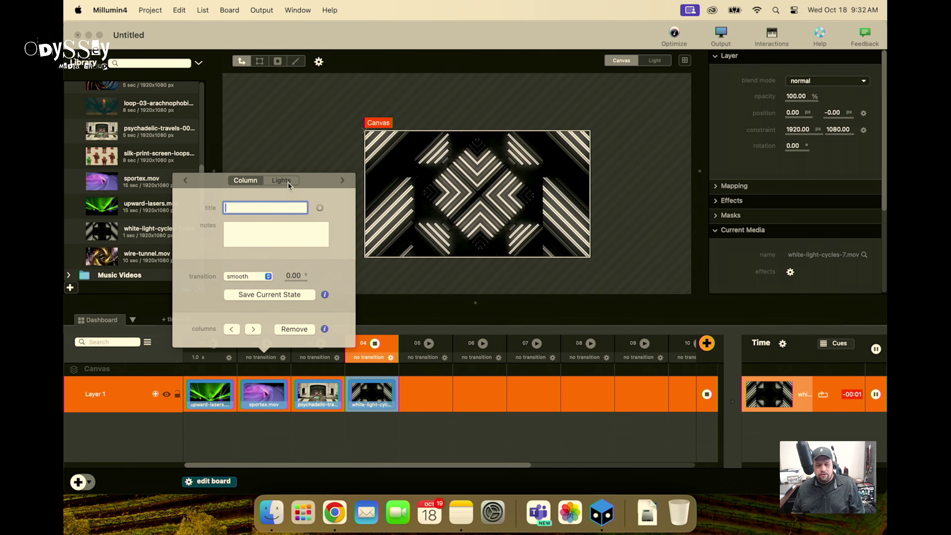
{"action": "left_click", "coordinate": [295, 277]}
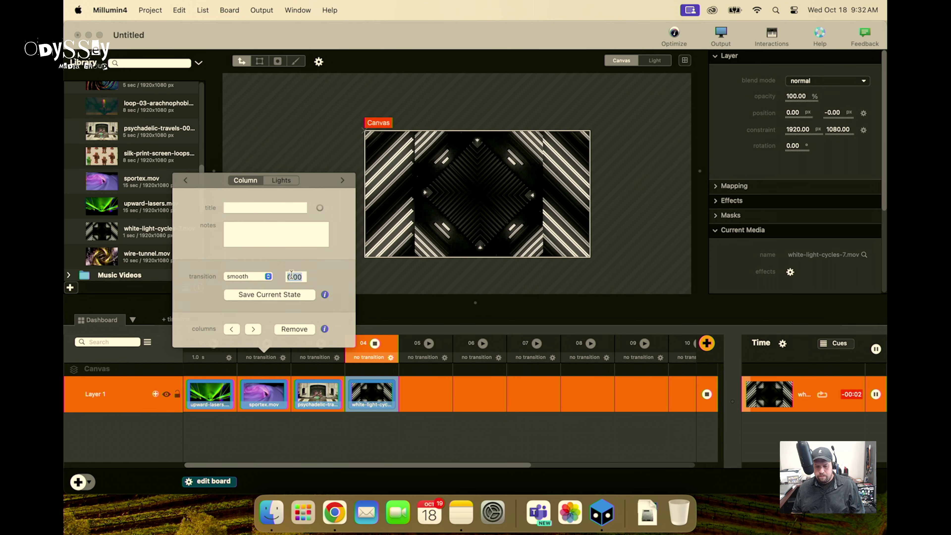
{"action": "type", "text": "1"}
{"action": "left_click", "coordinate": [342, 180]}
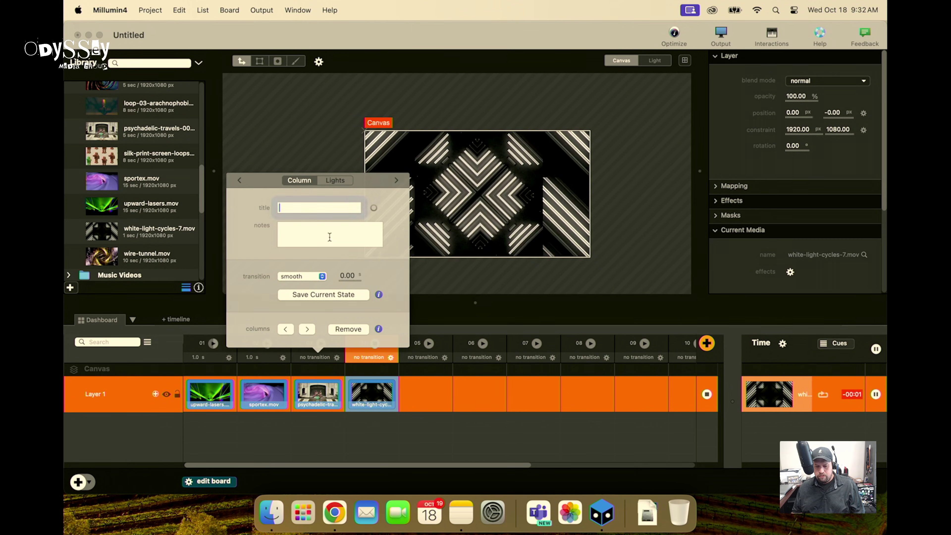
Step: Give columns 03 and 04 a smooth 1-second transition and close the settings
{"action": "left_click", "coordinate": [347, 273]}
{"action": "type", "text": "1"}
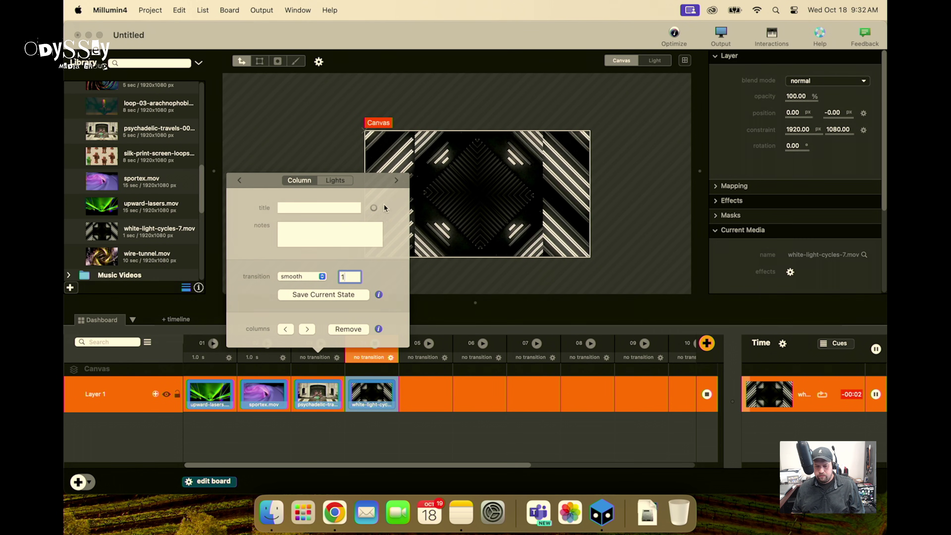
{"action": "left_click", "coordinate": [396, 182]}
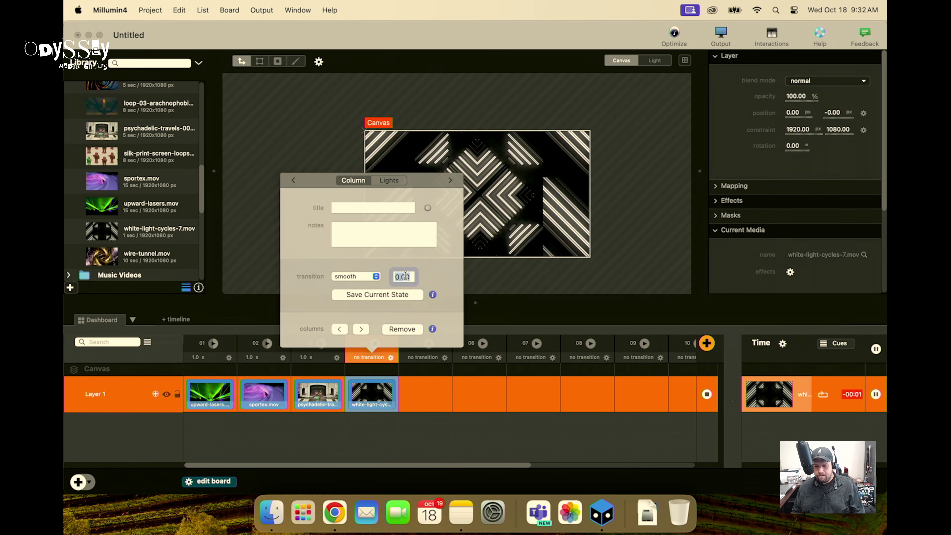
{"action": "type", "text": "1"}
{"action": "left_click", "coordinate": [457, 452]}
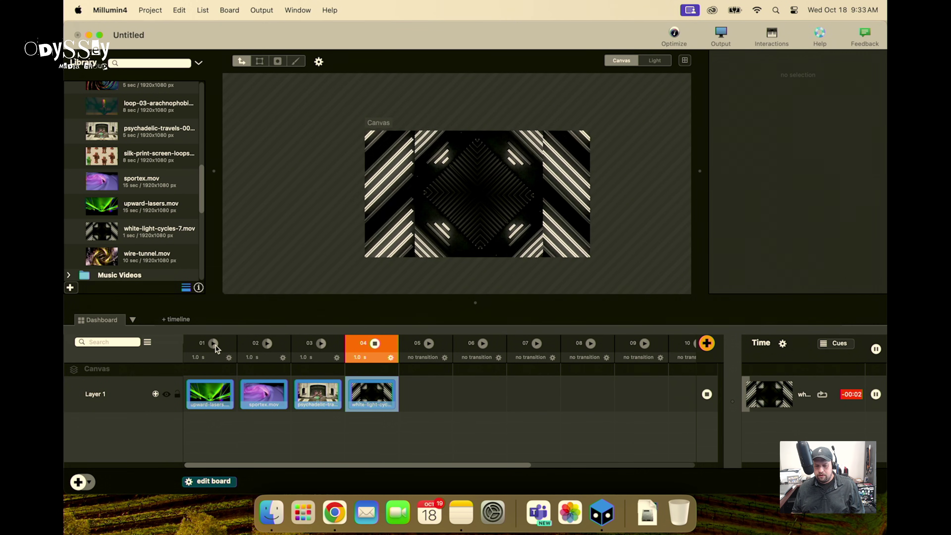
Step: Launch columns 01, 03, 02, 04, then 01 again to preview the 1-second crossfades
{"action": "left_click", "coordinate": [214, 343]}
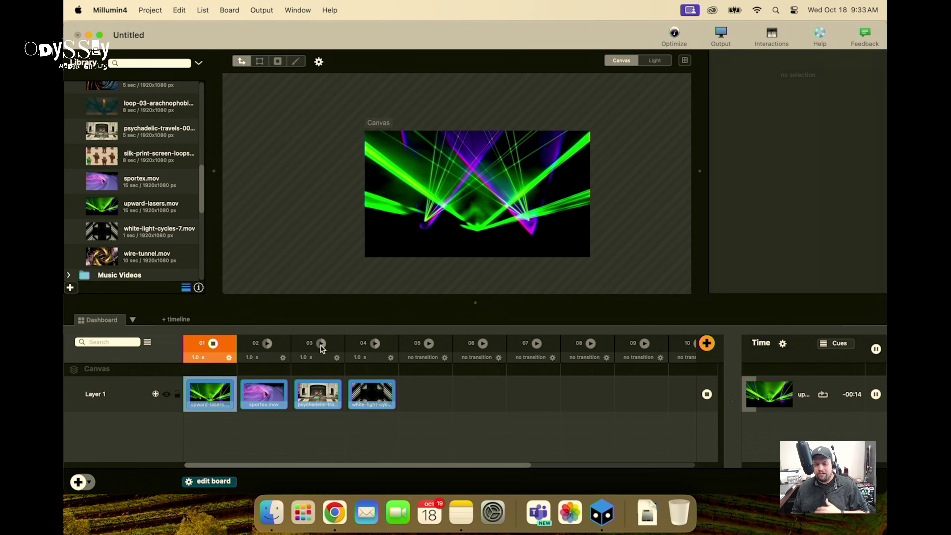
{"action": "left_click", "coordinate": [318, 346]}
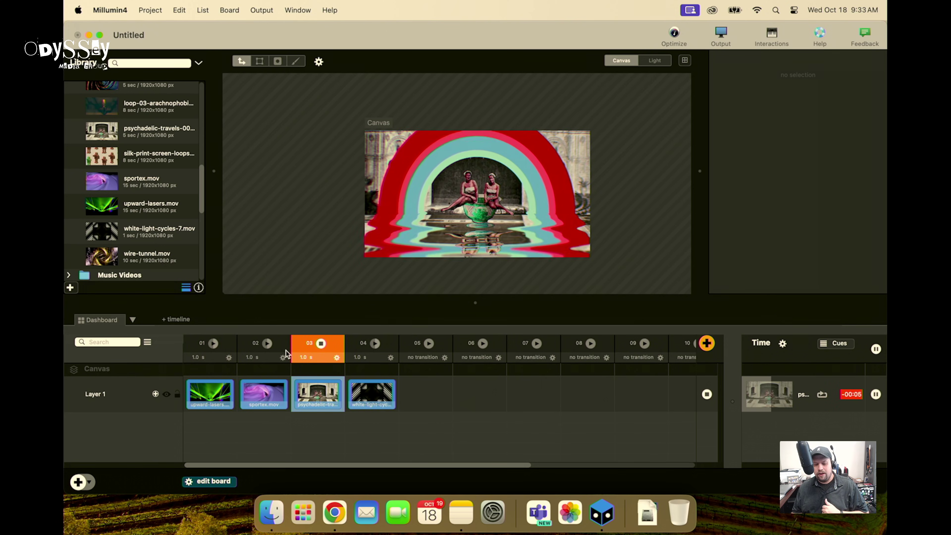
{"action": "left_click", "coordinate": [266, 346]}
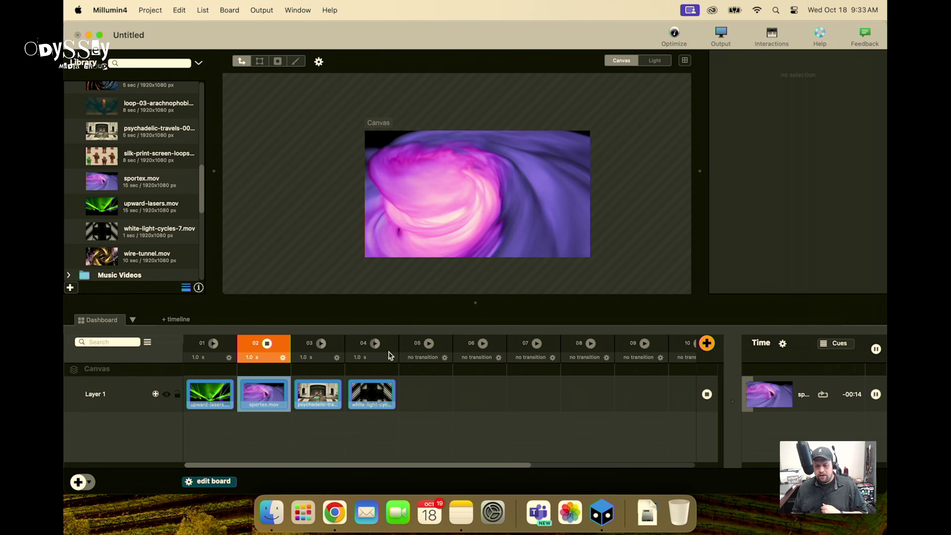
{"action": "left_click", "coordinate": [374, 344]}
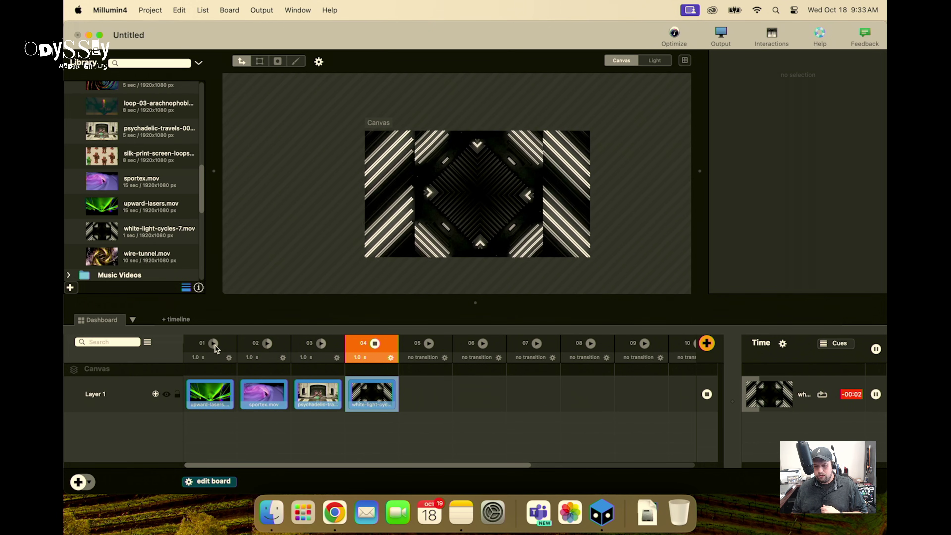
{"action": "left_click", "coordinate": [213, 344]}
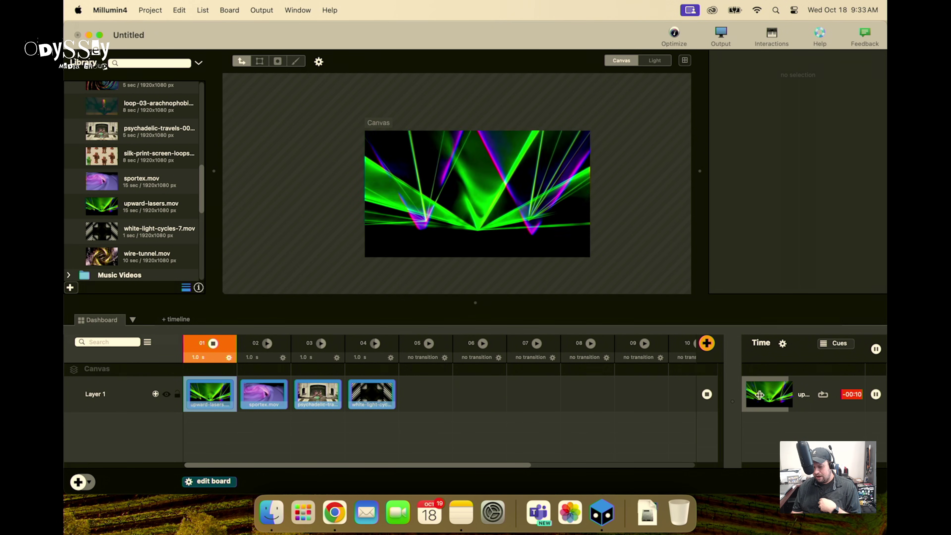
{"action": "left_click_drag", "start_coordinate": [732, 402], "coordinate": [871, 413]}
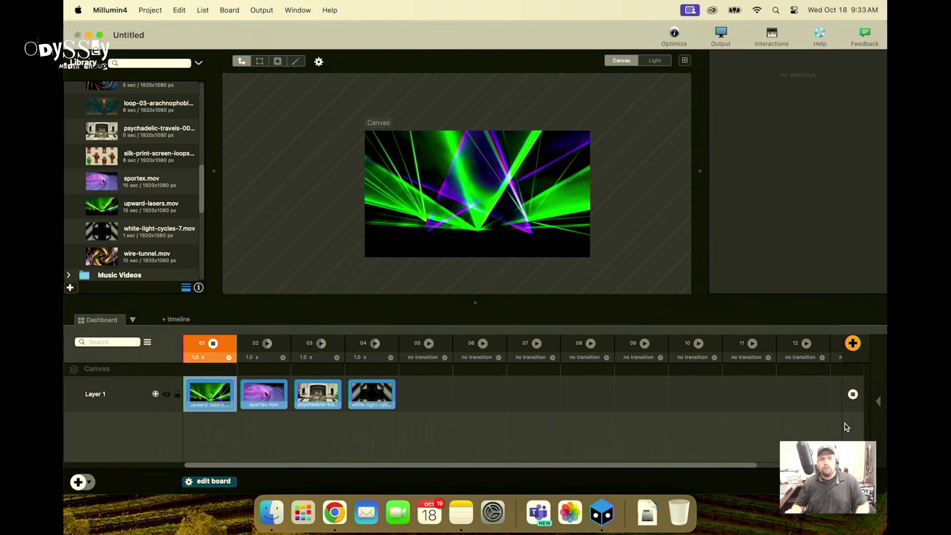
{"action": "left_click", "coordinate": [882, 406]}
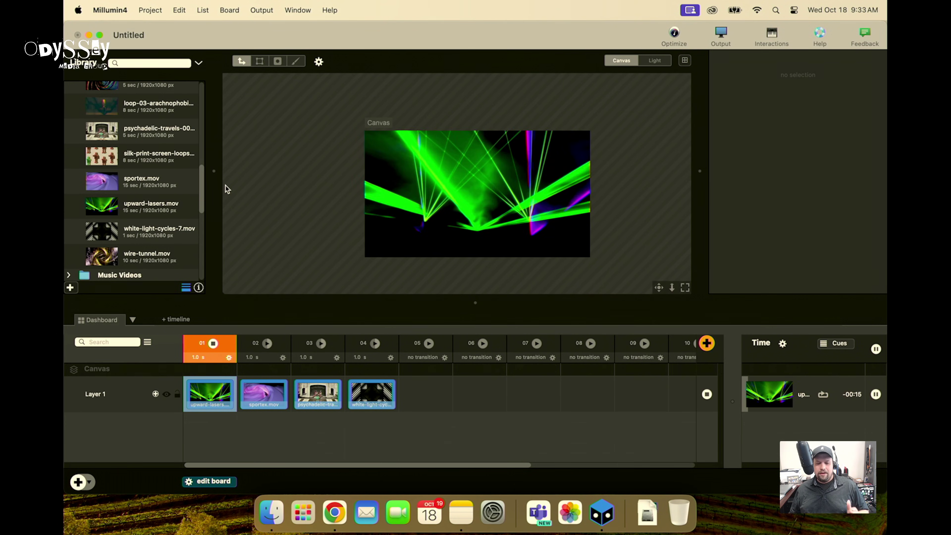